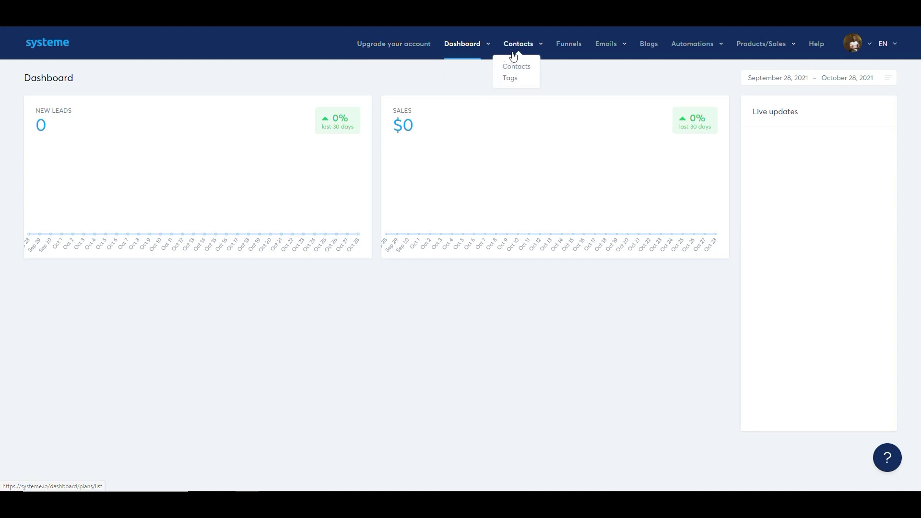
Create a 'Build an audience' funnel in U.S. Dollar, autofilling the owner's full name as its name.
left_click(562, 46)
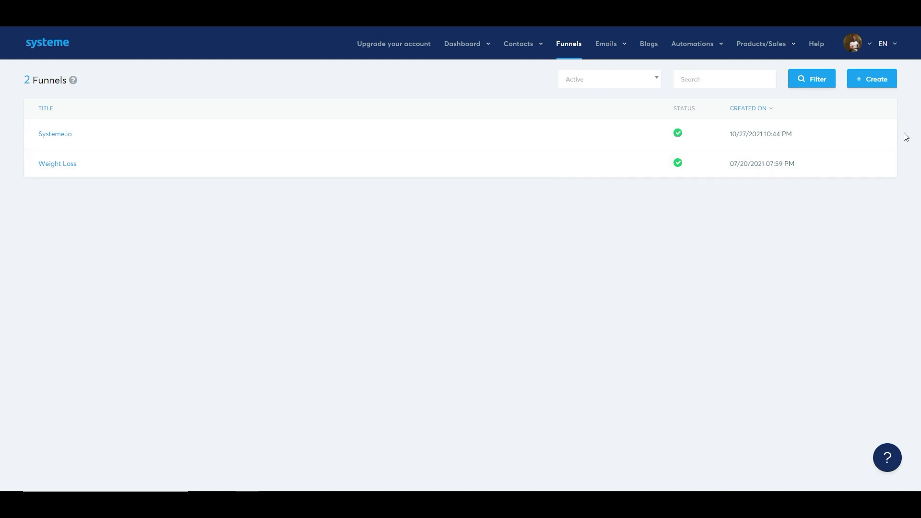
left_click(863, 82)
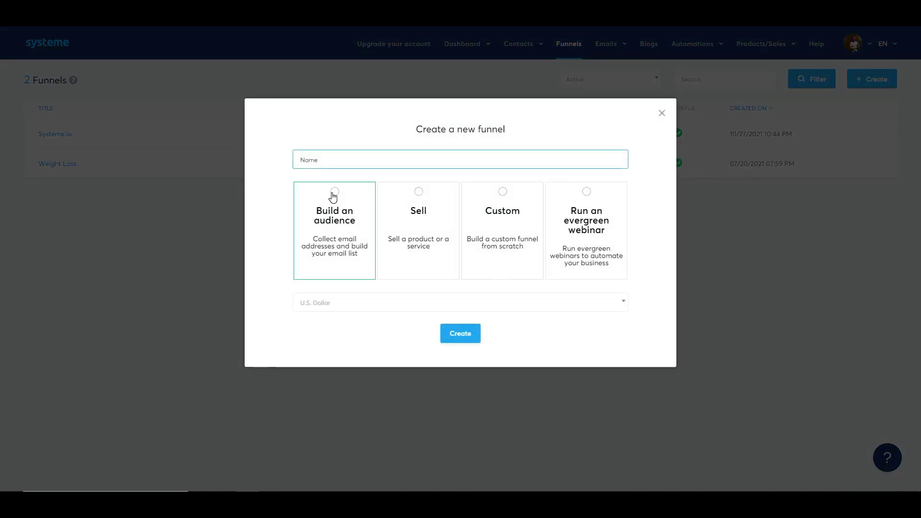
left_click(334, 195)
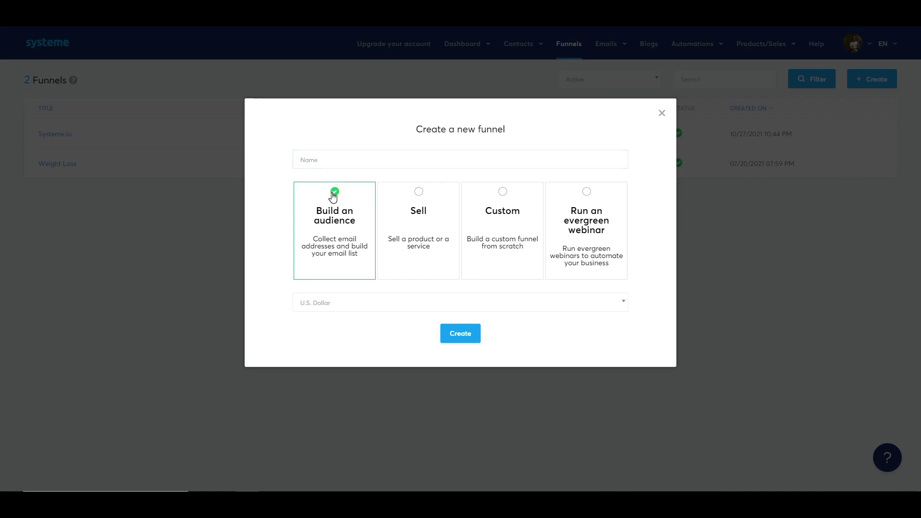
left_click(319, 155)
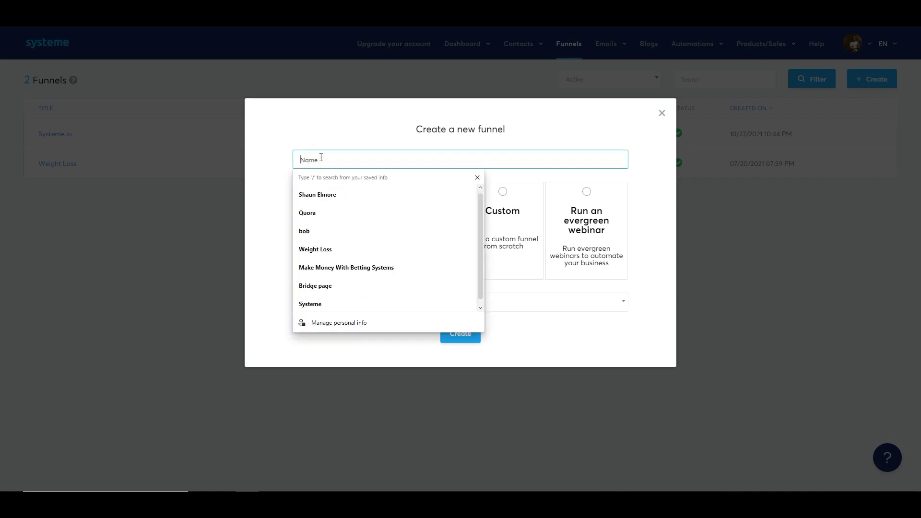
left_click(326, 197)
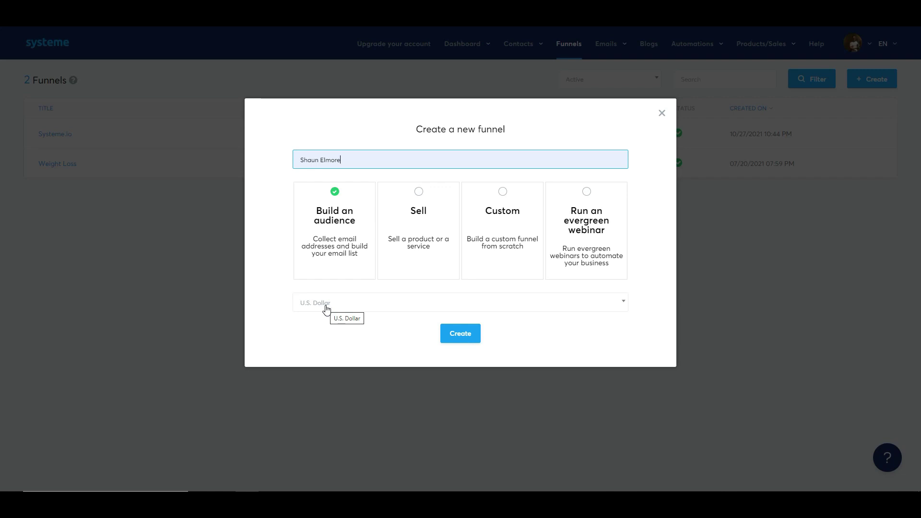
left_click(458, 339)
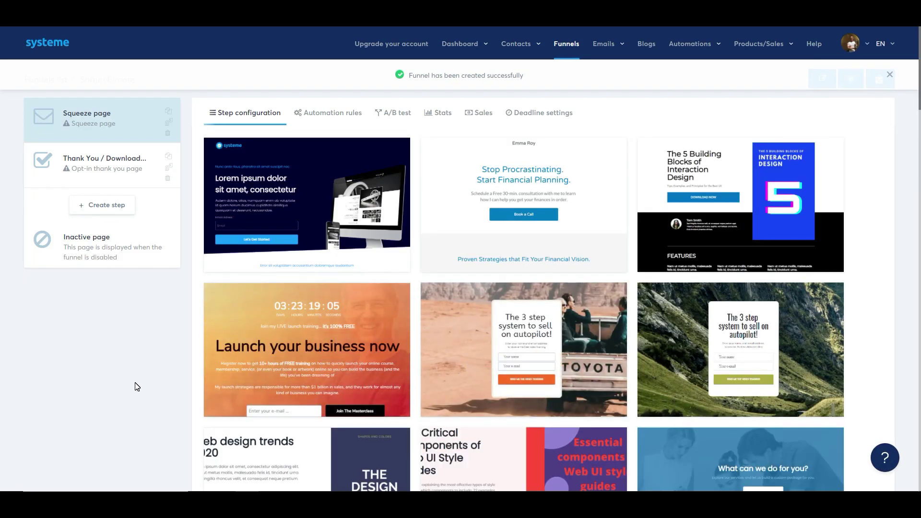
Delete the Thank You / Download step from the funnel.
scroll(137, 386, "down", 13)
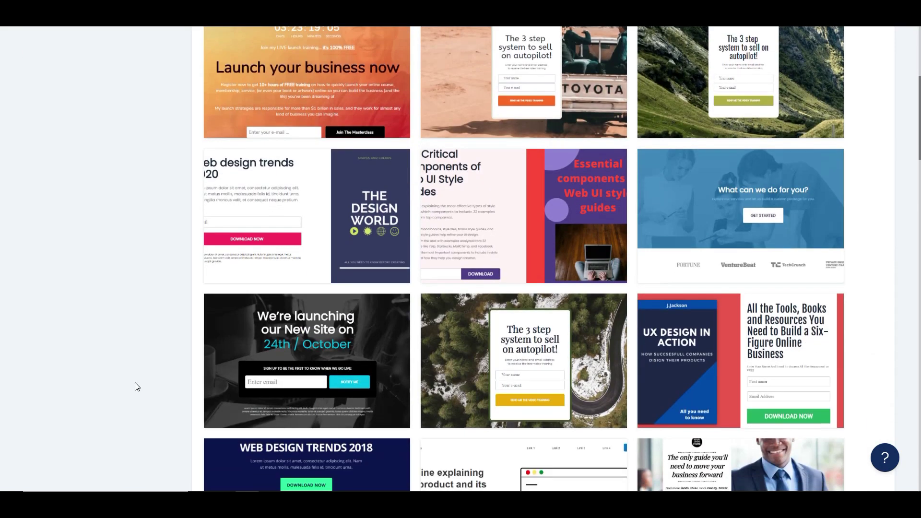
scroll(137, 386, "up", 13)
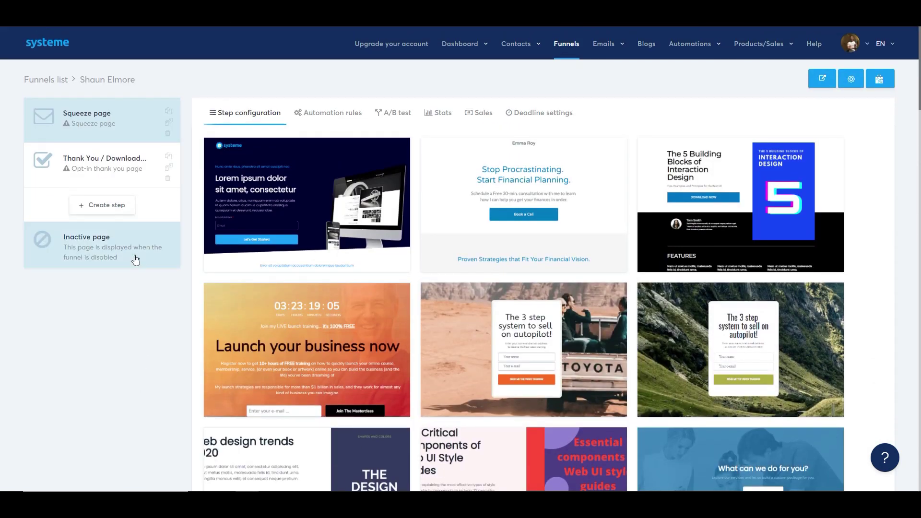
left_click(105, 181)
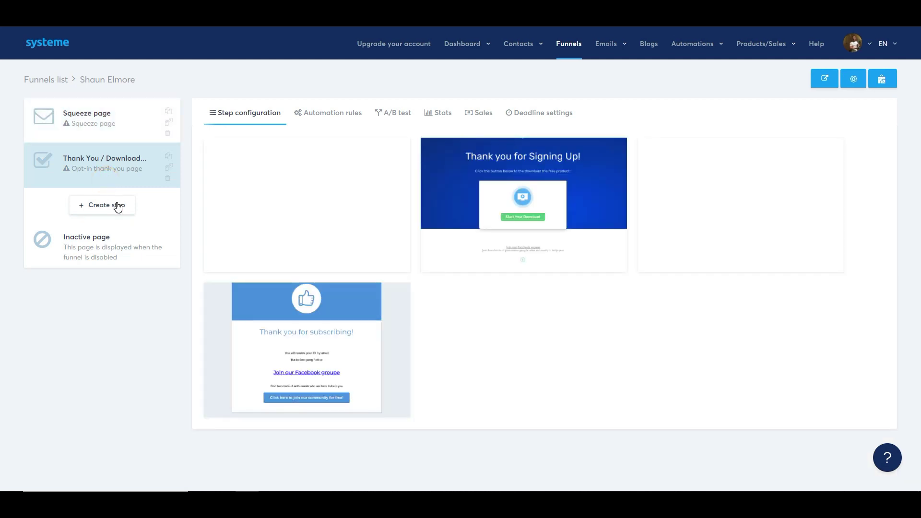
left_click(117, 203)
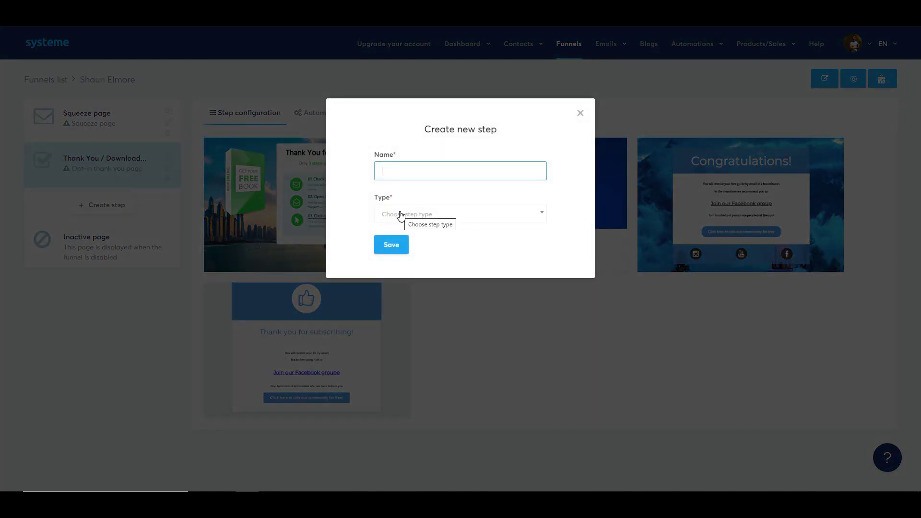
left_click(581, 113)
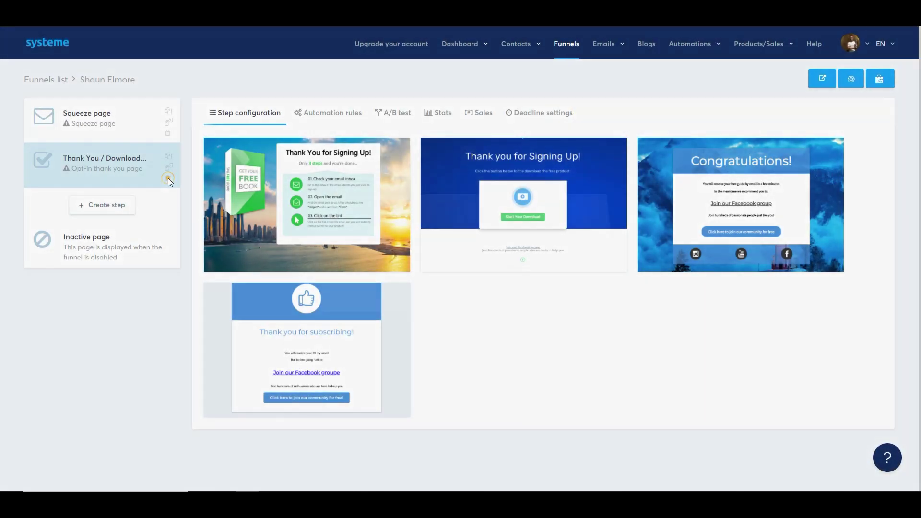
left_click(167, 178)
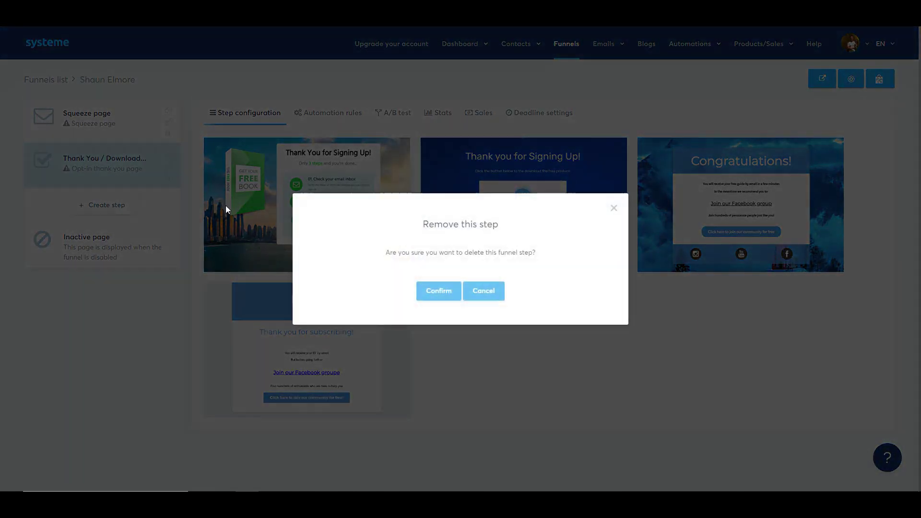
left_click(429, 291)
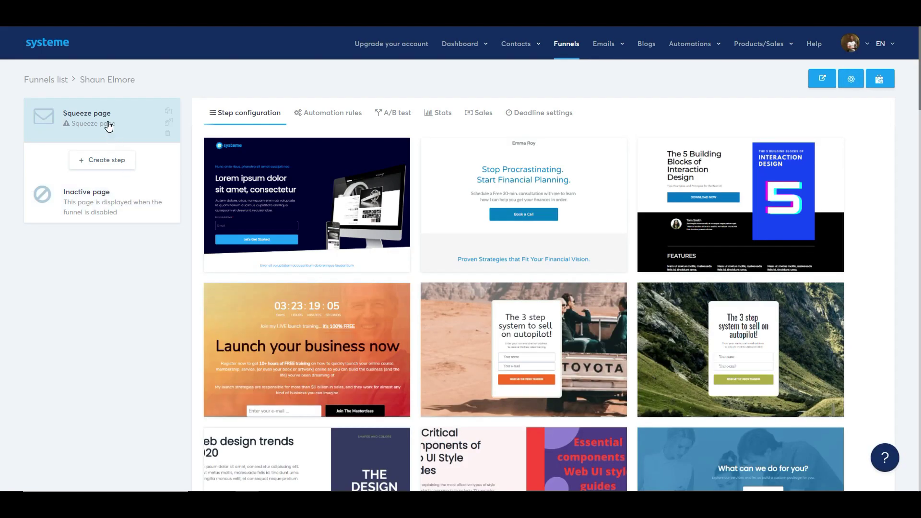
Browse the Squeeze page step's gallery of landing-page templates.
left_click(108, 120)
scroll(517, 230, "down", 8)
scroll(516, 226, "down", 15)
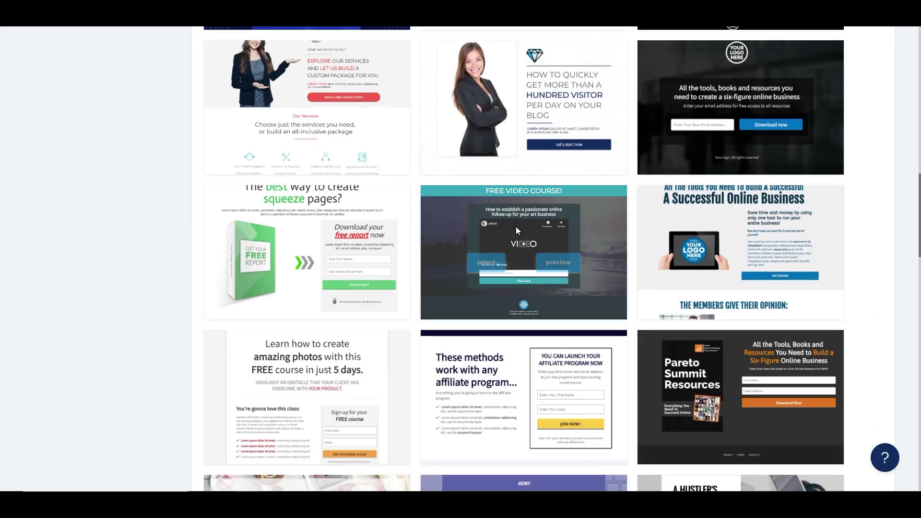
scroll(616, 259, "down", 15)
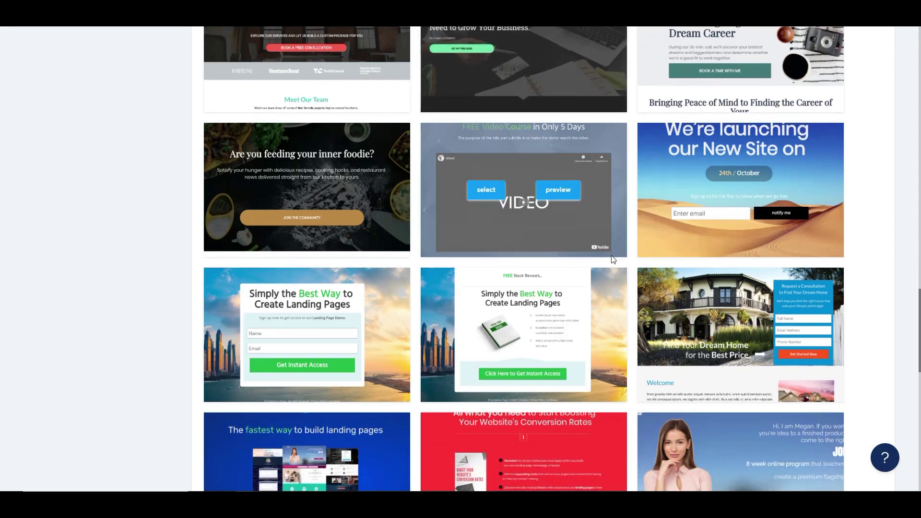
scroll(612, 259, "down", 1)
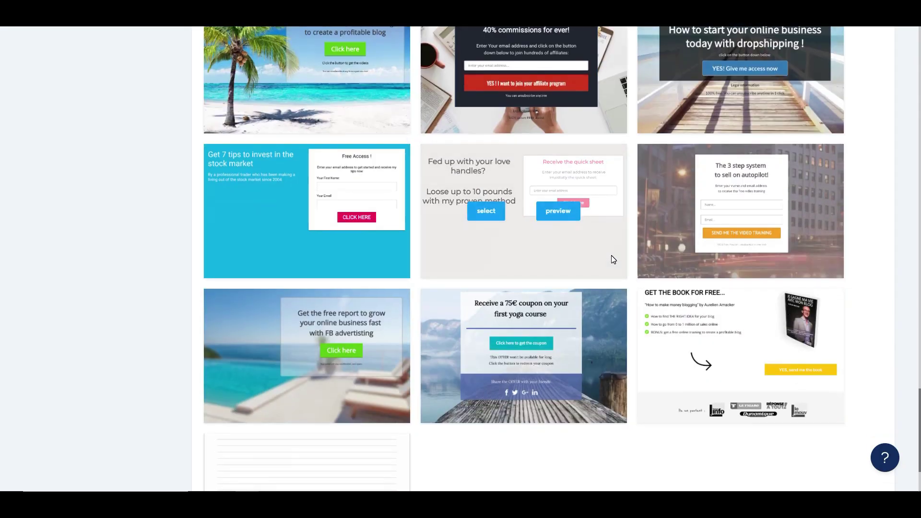
scroll(612, 259, "down", 2)
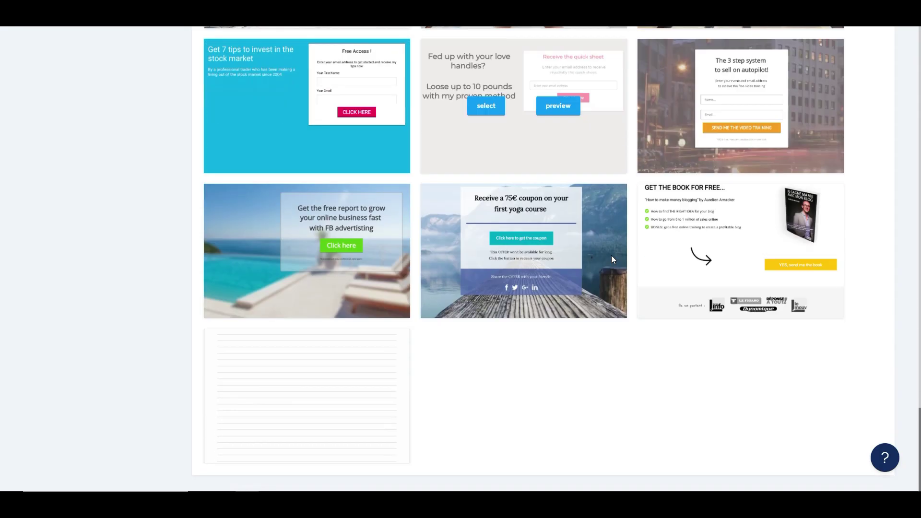
scroll(612, 260, "up", 5)
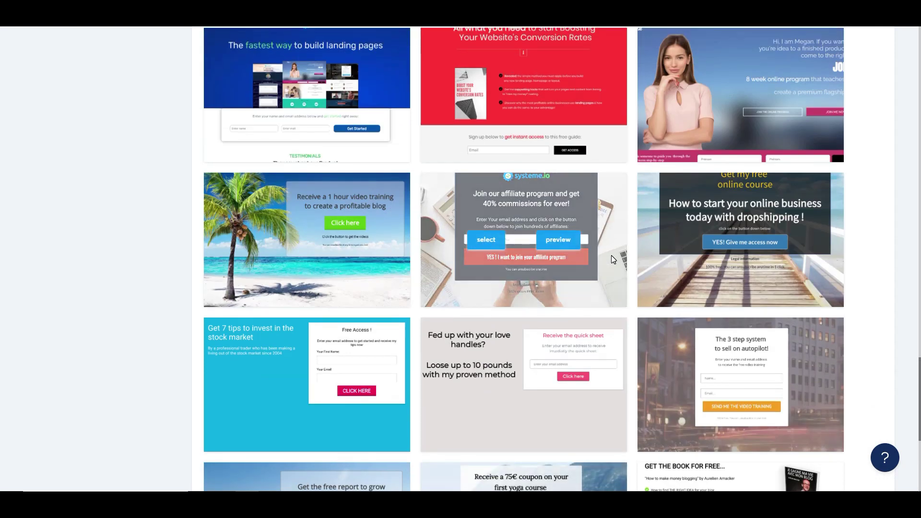
scroll(610, 249, "up", 5)
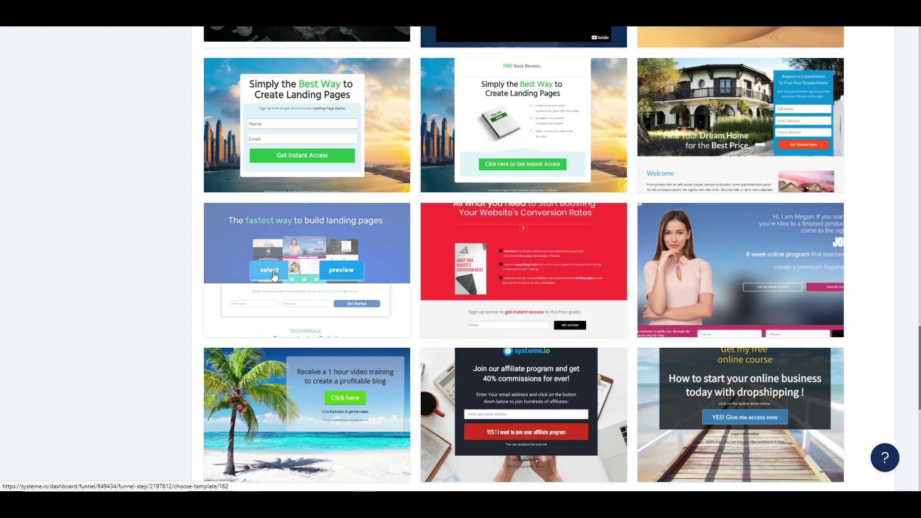
Apply the 'fastest way to build landing pages' template and rename the step 'Systeme2'.
left_click(273, 275)
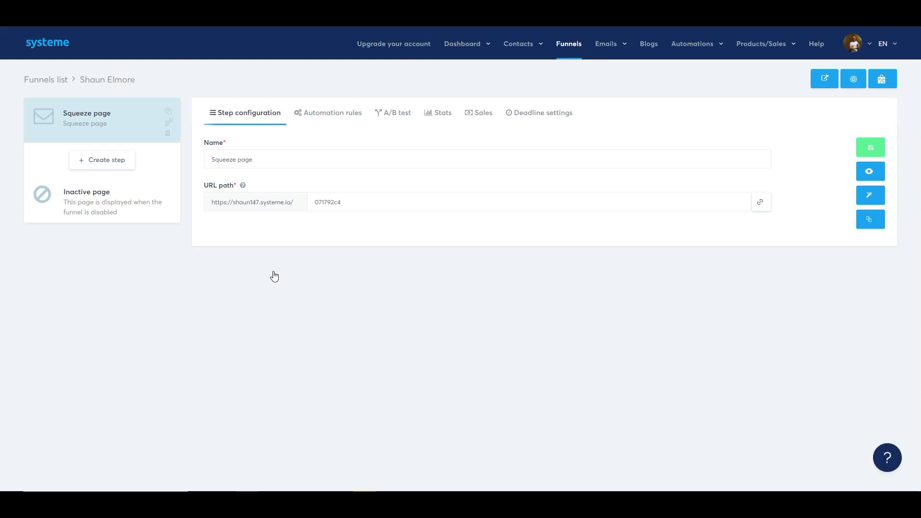
left_click(268, 160)
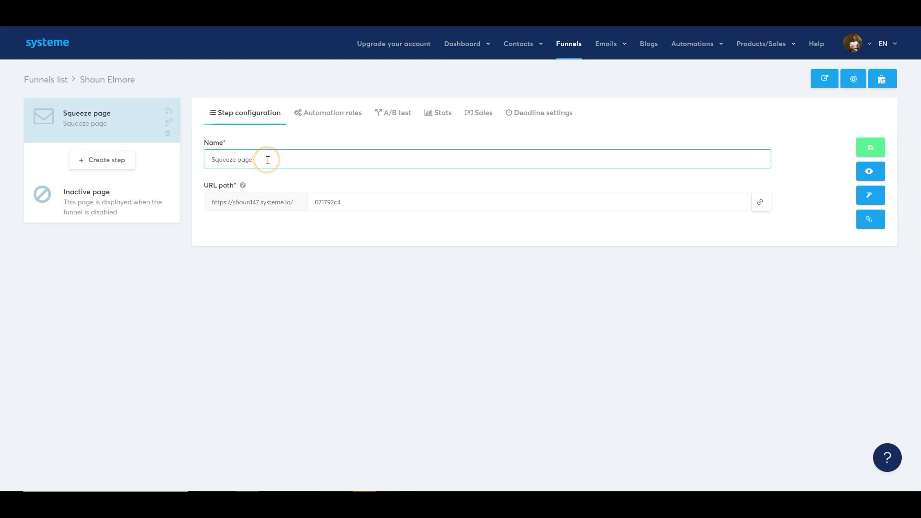
left_click_drag(266, 159, 208, 164)
type("Syst")
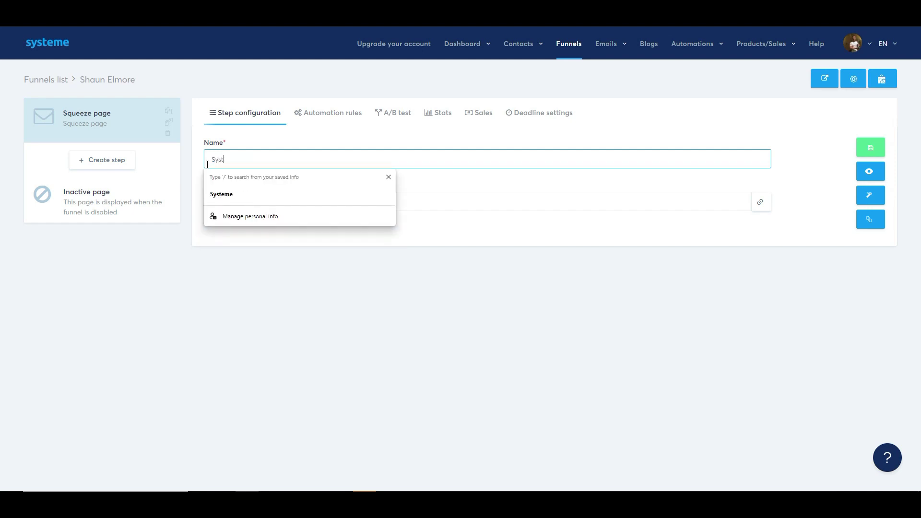
type("eme2")
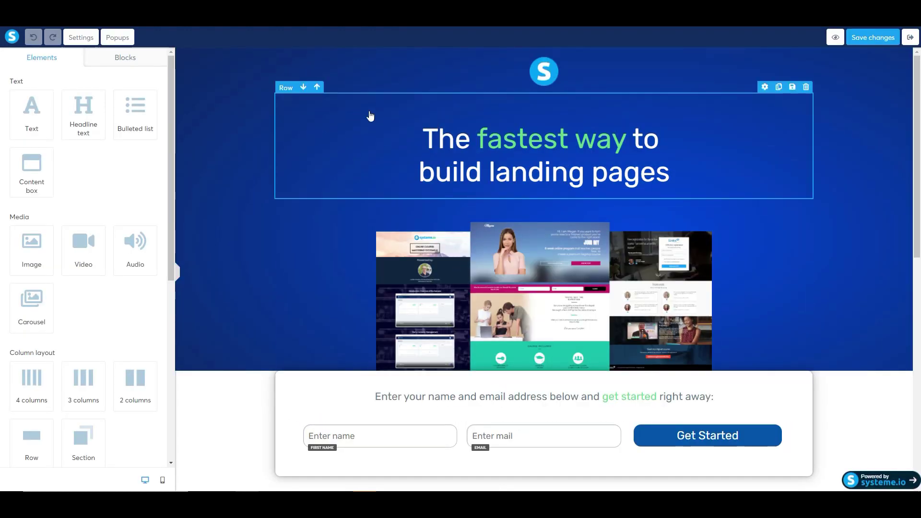
left_click(413, 139)
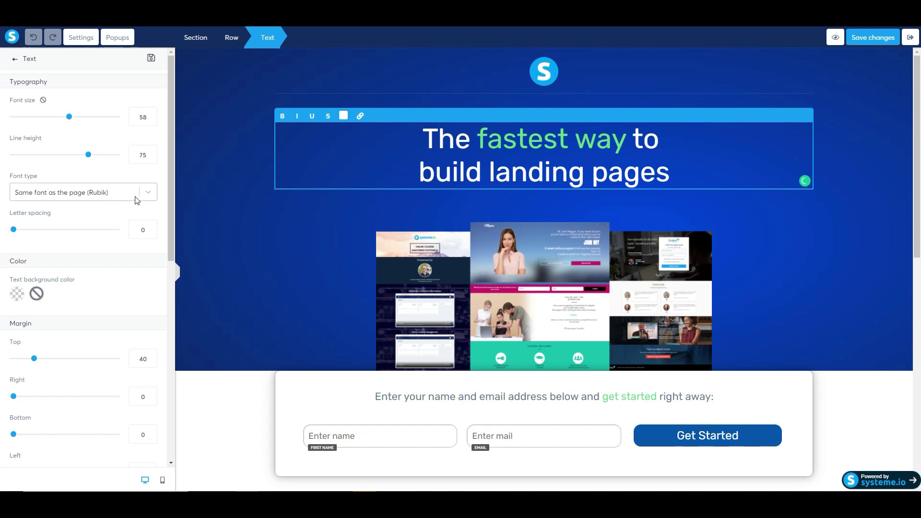
left_click(257, 209)
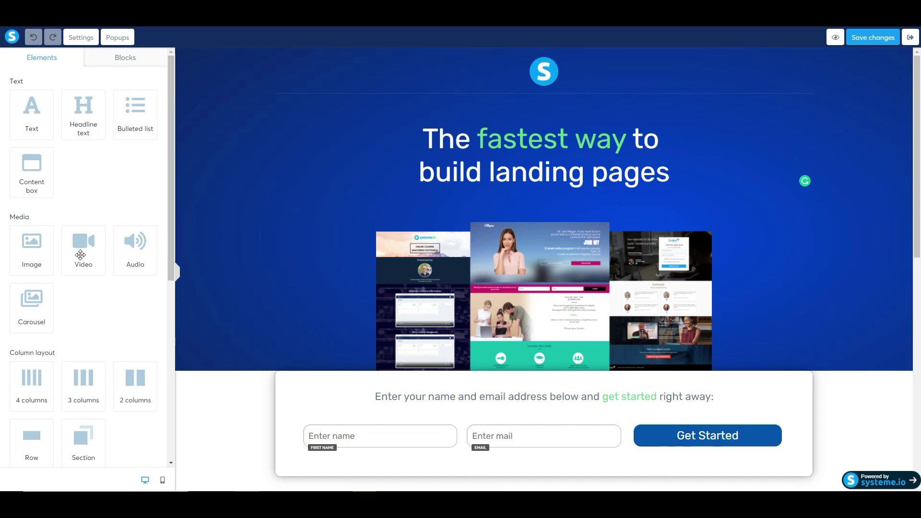
left_click_drag(80, 254, 454, 224)
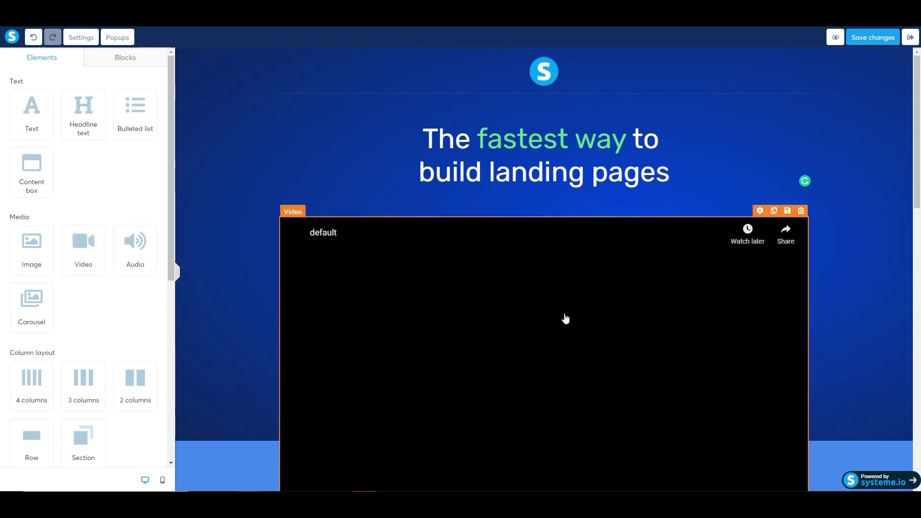
scroll(727, 312, "down", 1)
scroll(727, 312, "down", 6)
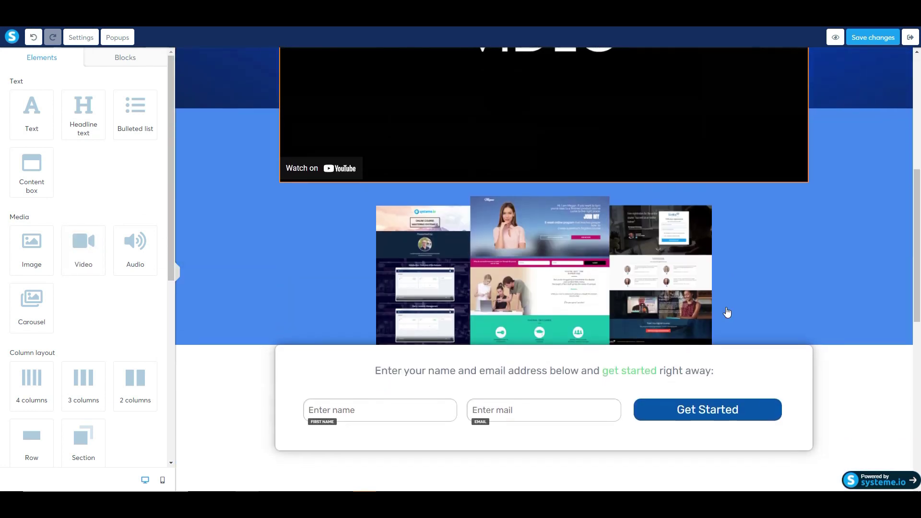
scroll(727, 312, "up", 4)
scroll(715, 303, "up", 2)
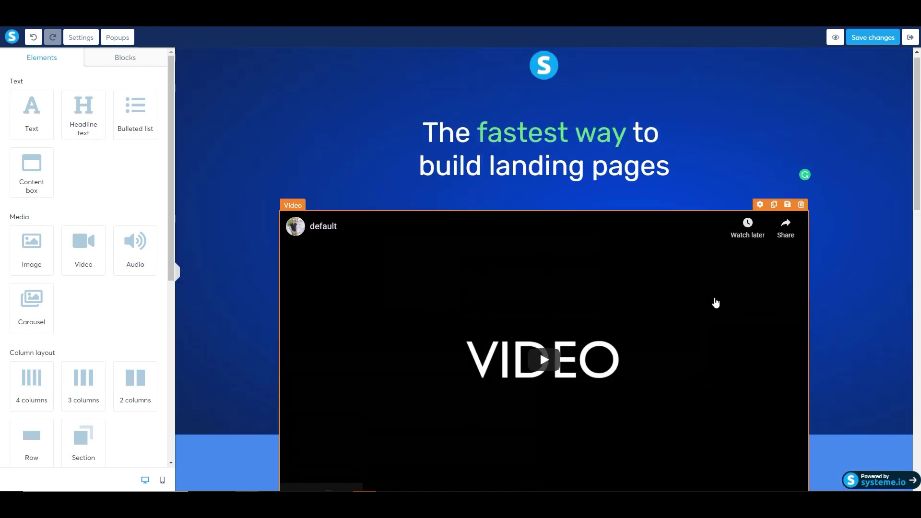
left_click(801, 211)
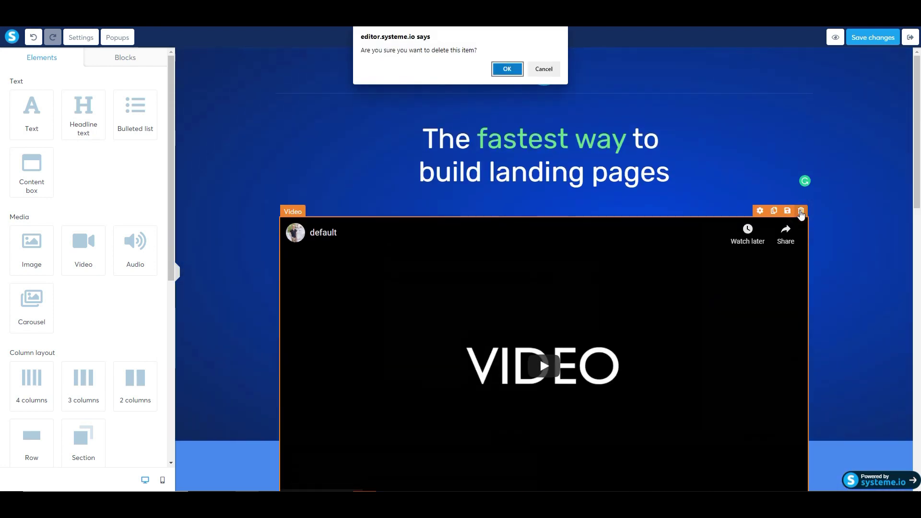
left_click(508, 69)
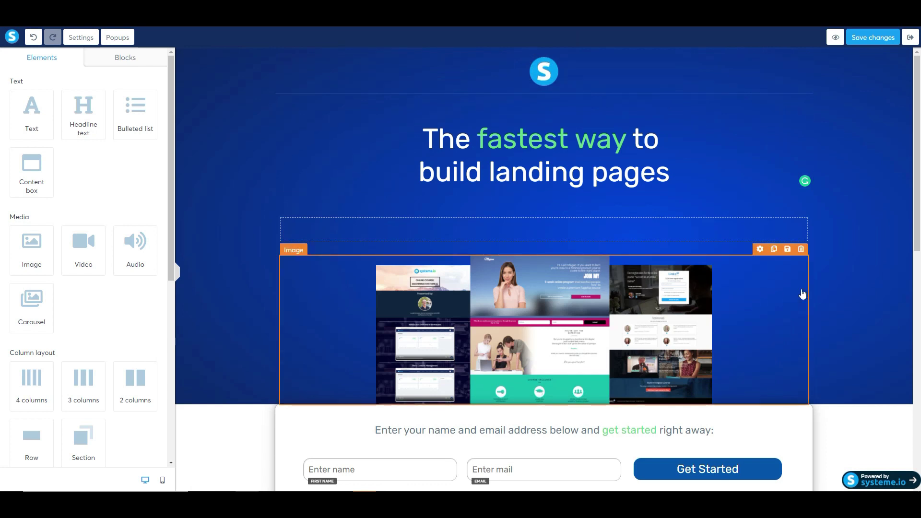
scroll(846, 282, "down", 4)
scroll(849, 281, "down", 5)
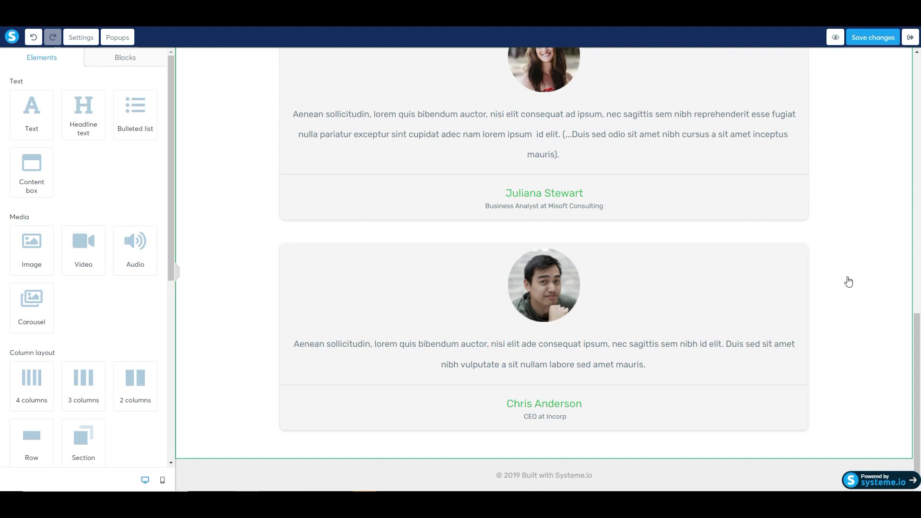
left_click_drag(917, 319, 902, 79)
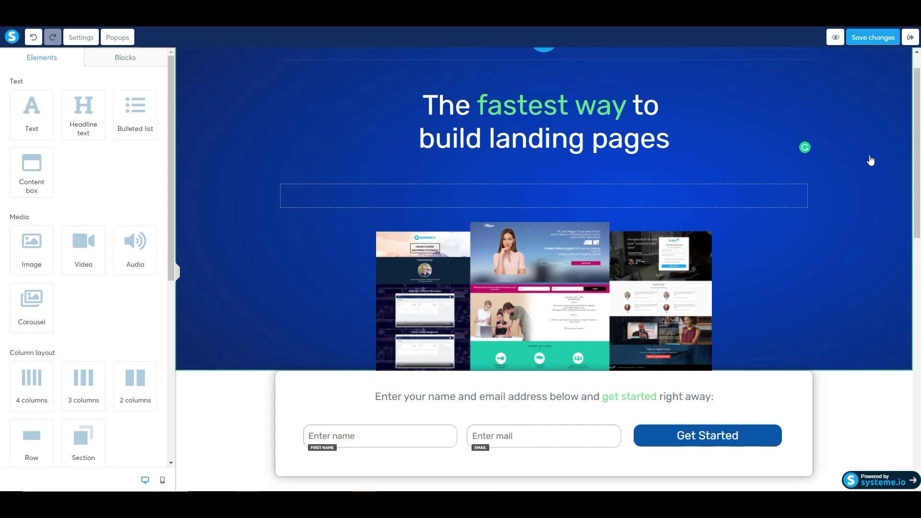
scroll(871, 161, "up", 1)
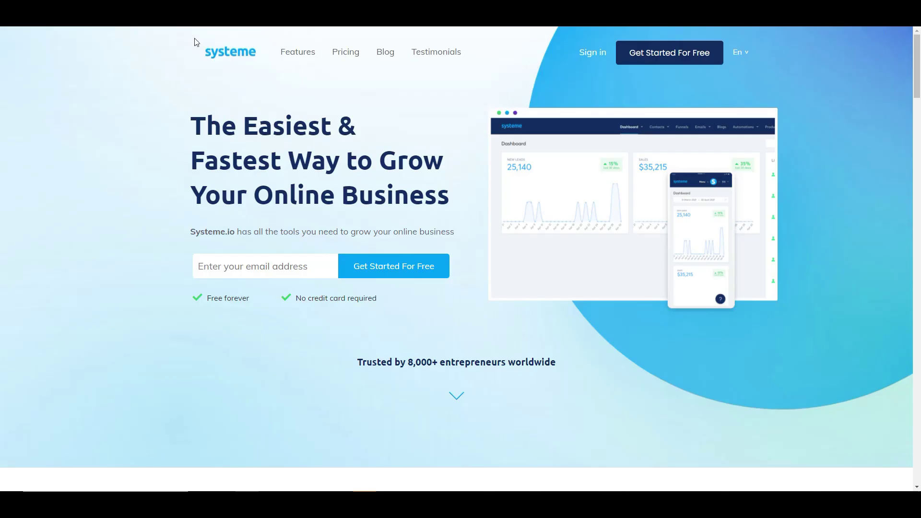
Copy the systeme.io homepage slogan and paste it over the squeeze-page headline.
scroll(409, 247, "down", 5)
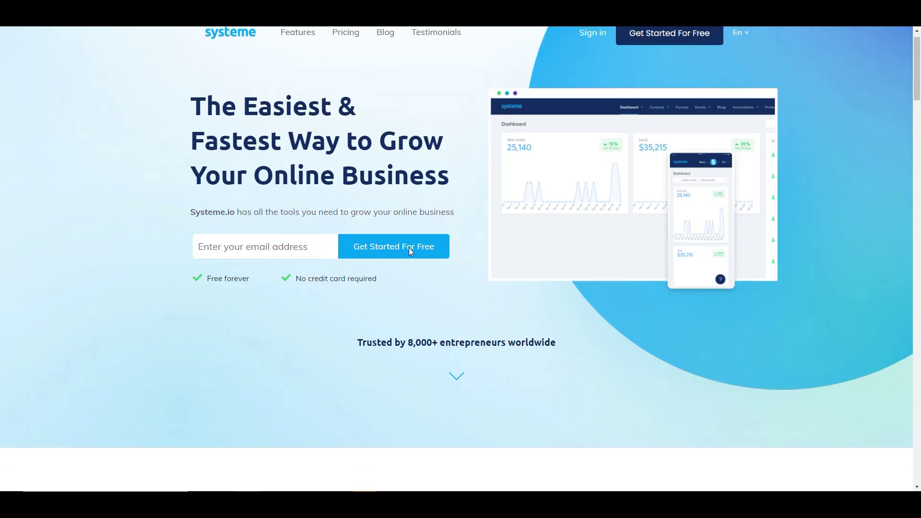
scroll(408, 247, "up", 5)
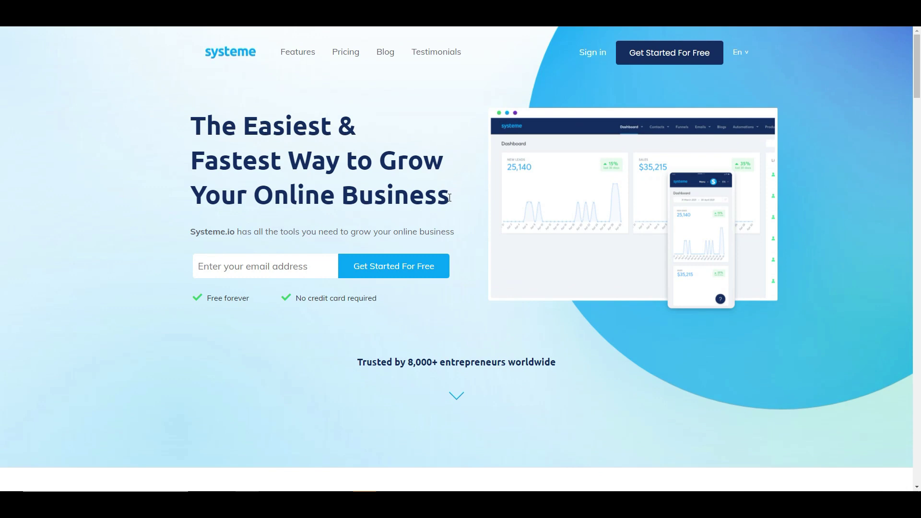
left_click_drag(449, 198, 198, 130)
right_click(252, 129)
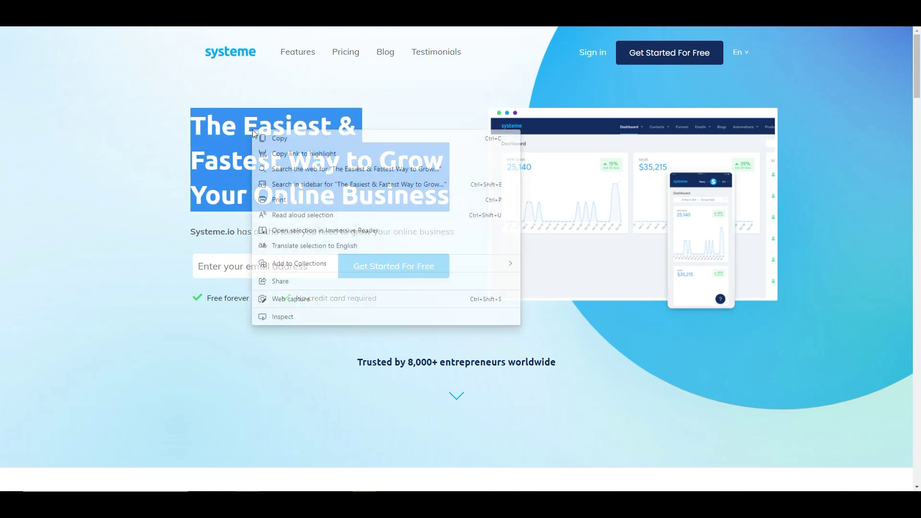
left_click(301, 140)
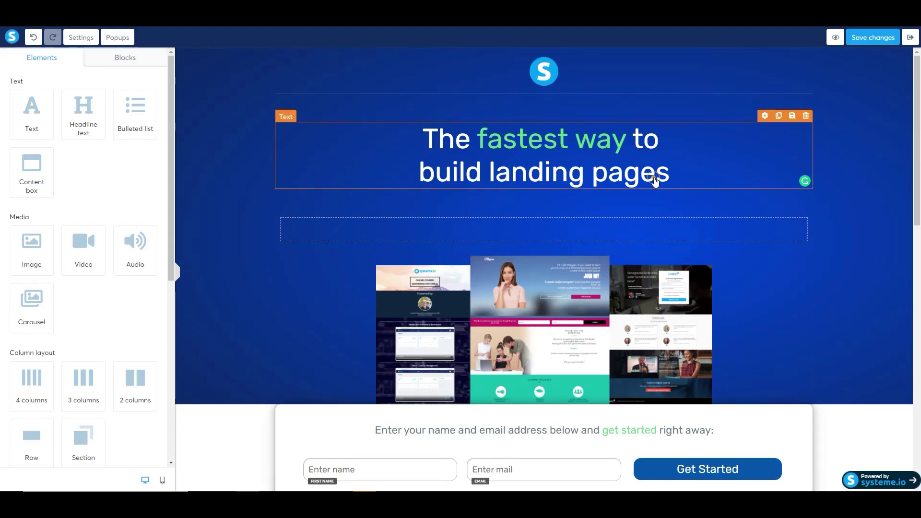
left_click(655, 181)
left_click_drag(670, 173, 421, 148)
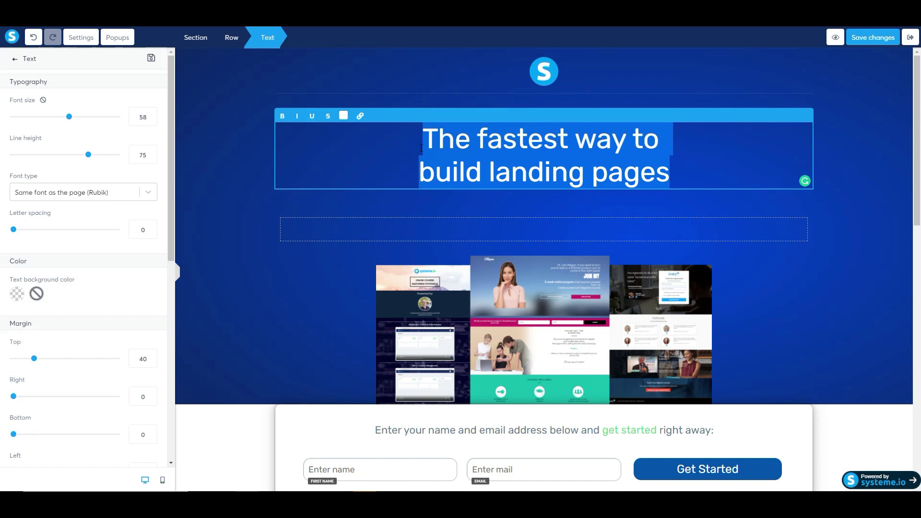
right_click(421, 147)
left_click(450, 205)
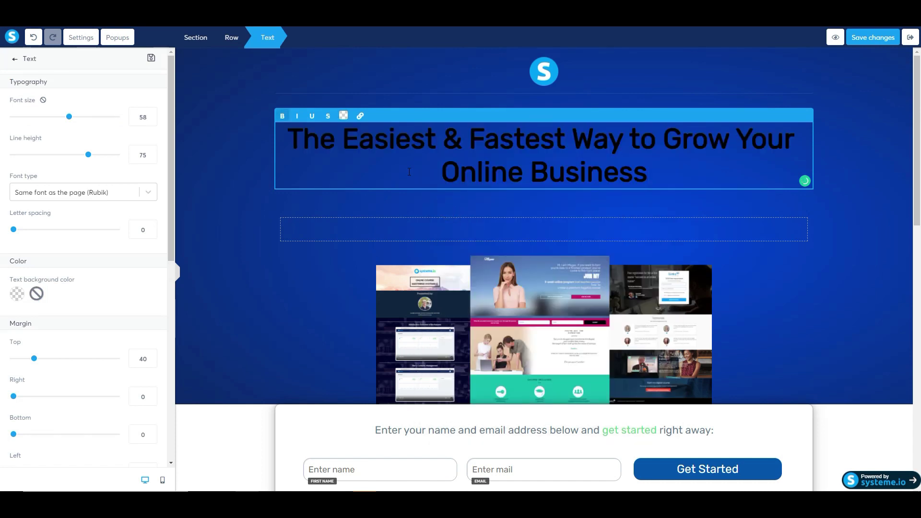
Select the words 'Easiest & Fastest' in the new headline for recolouring.
left_click(409, 171)
left_click(407, 166)
left_click_drag(565, 139, 359, 130)
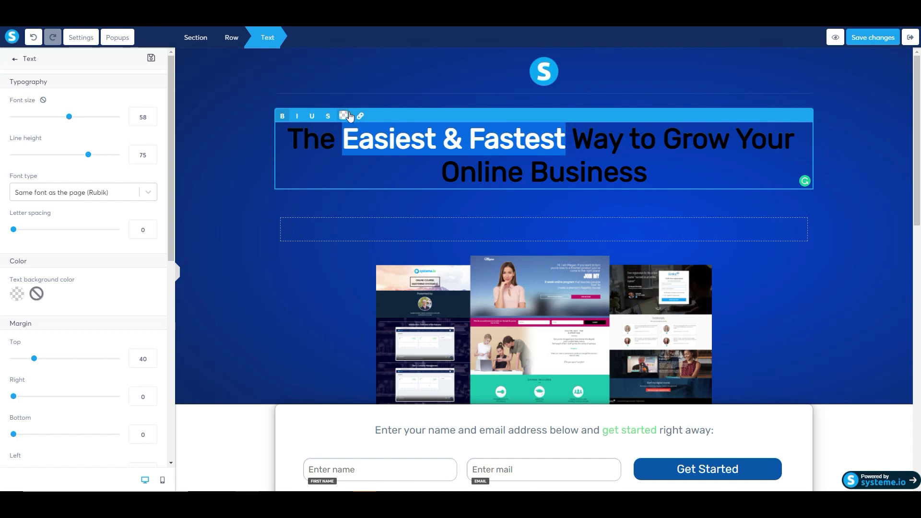
left_click(343, 115)
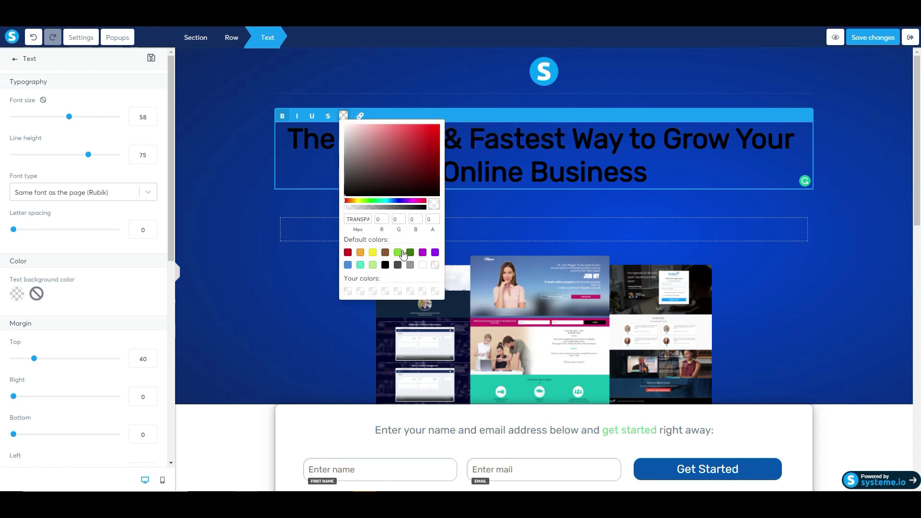
Colour 'Easiest & Fastest' light green and exit headline editing.
left_click(398, 253)
left_click(241, 226)
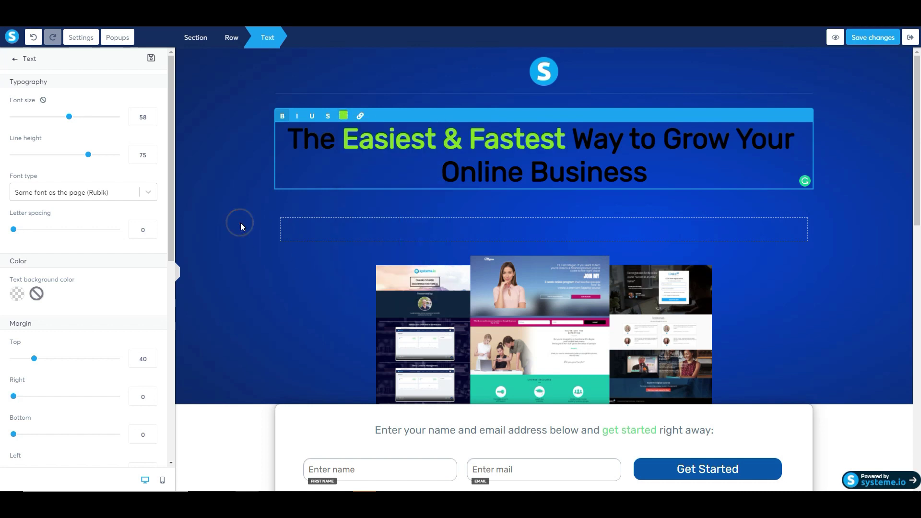
left_click(263, 289)
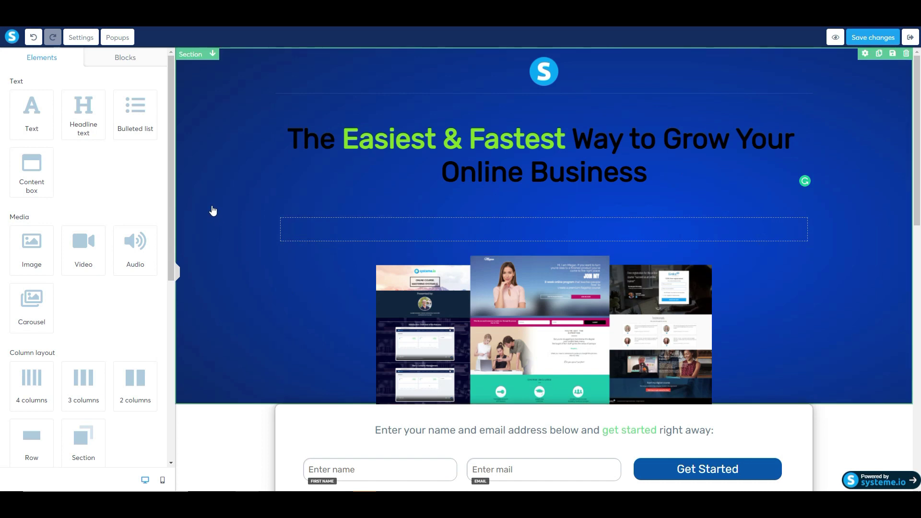
scroll(214, 214, "down", 4)
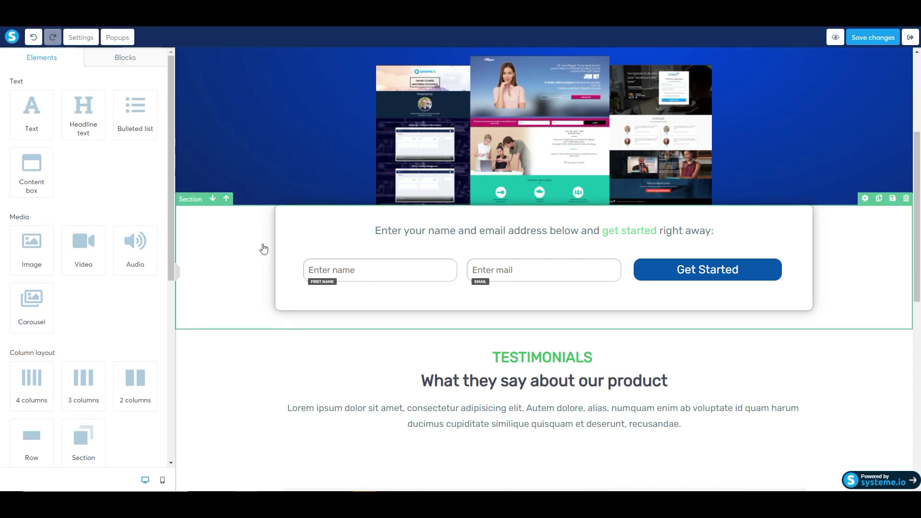
scroll(264, 249, "down", 4)
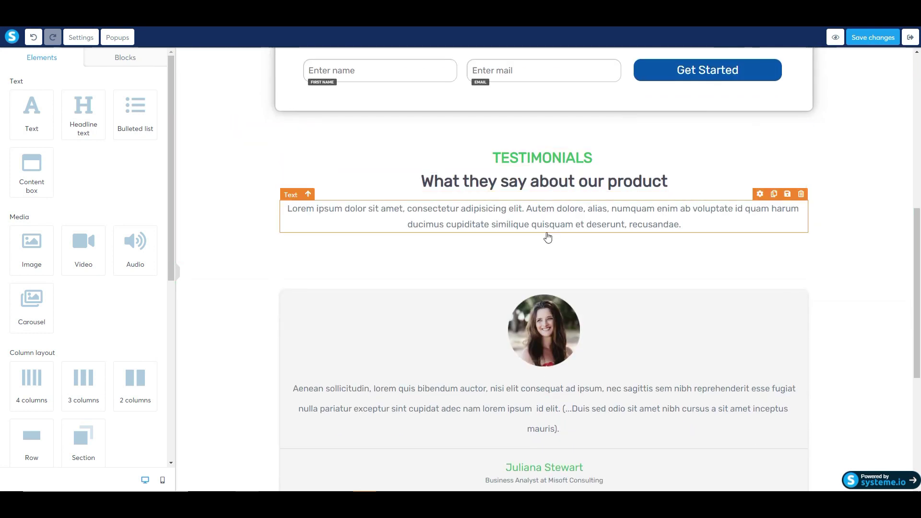
Replace the Testimonials paragraph with 'Systeme.io has made building my business online so much easier…'.
left_click(550, 210)
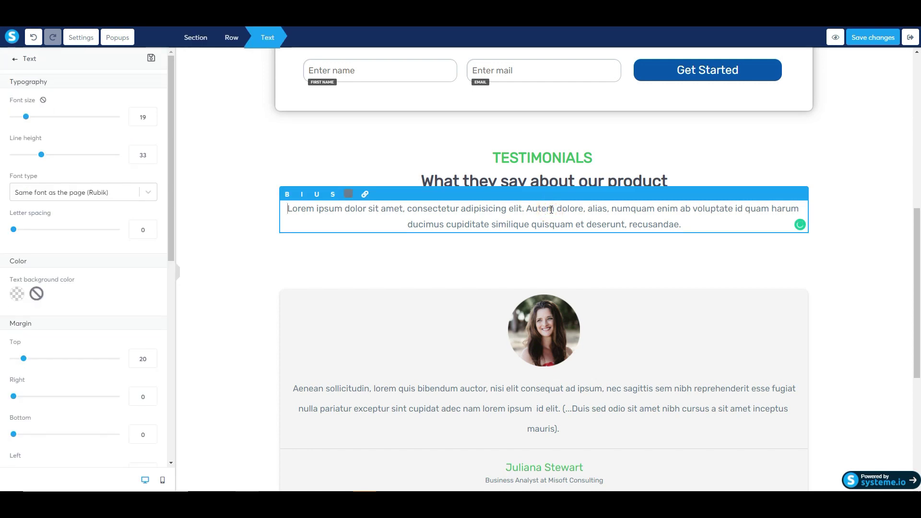
left_click_drag(697, 222, 281, 210)
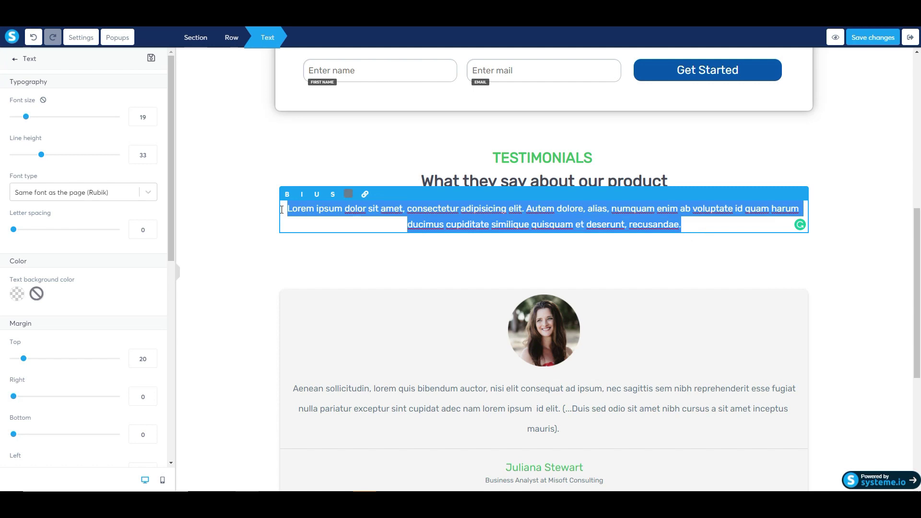
type("Systeme")
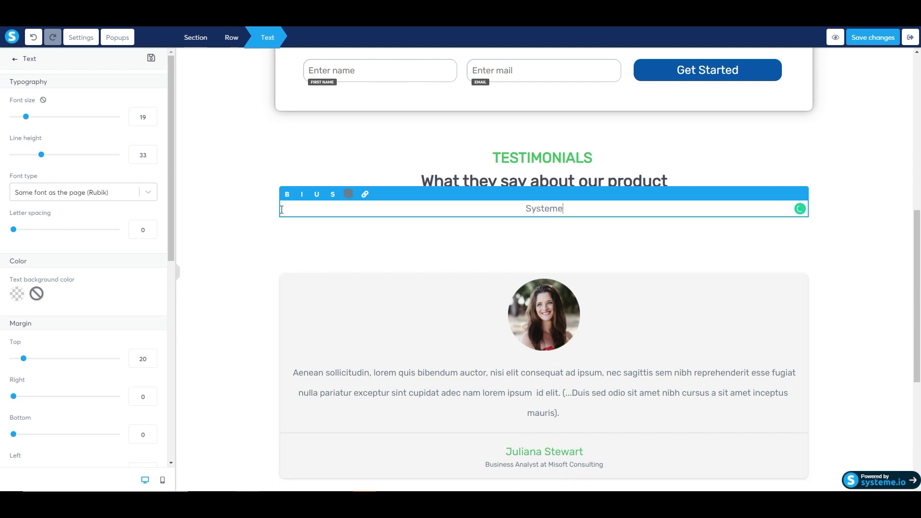
type(".io has ")
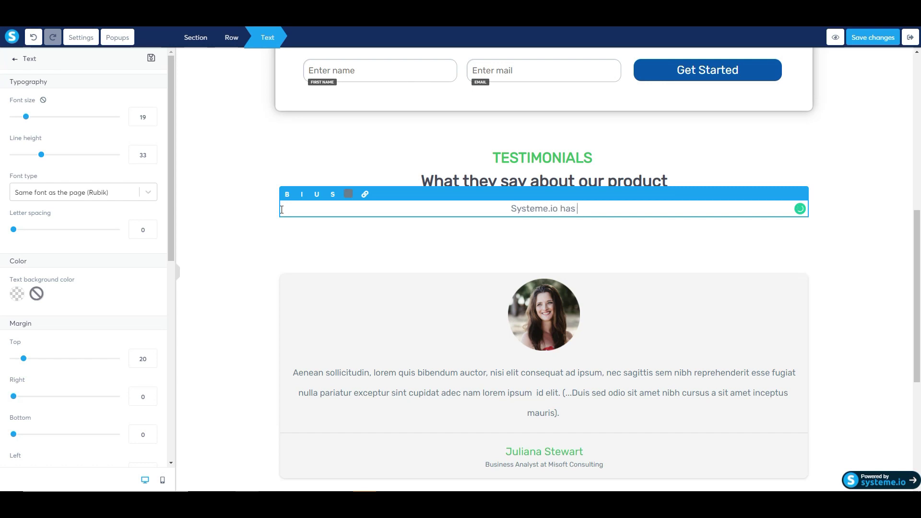
type("made buidoing")
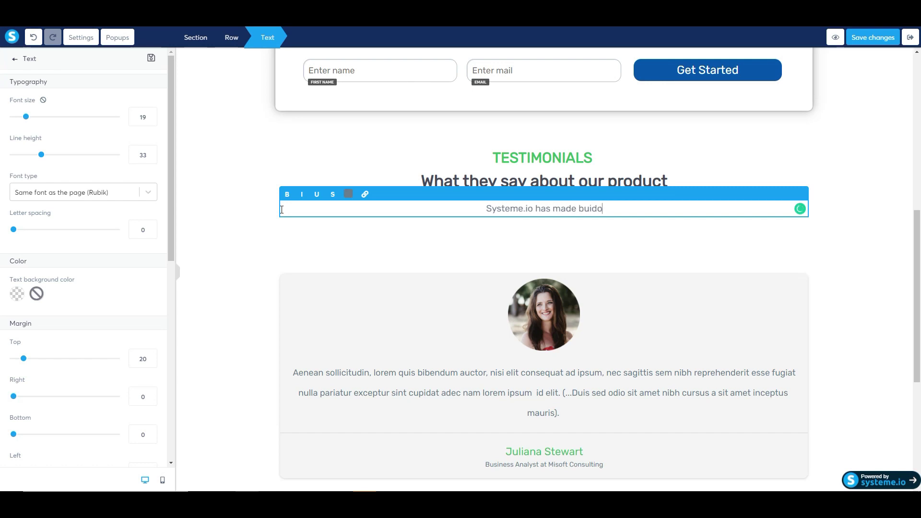
key("BackSpace")
key("BackSpace")
key("BackSpace")
key("BackSpace")
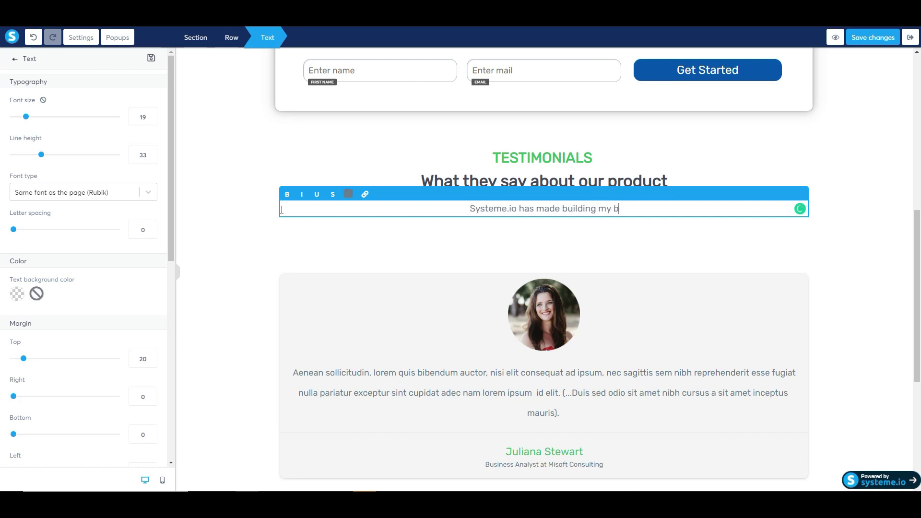
type("ess onlin")
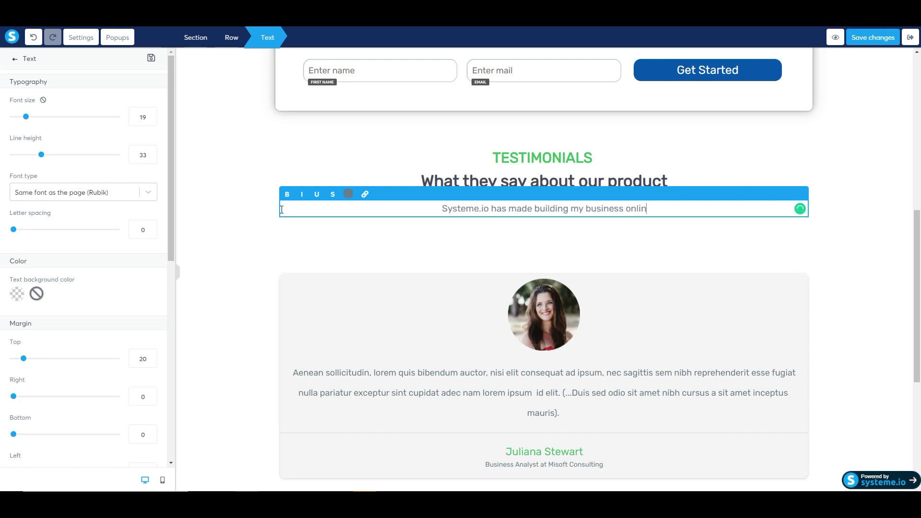
type("e so much")
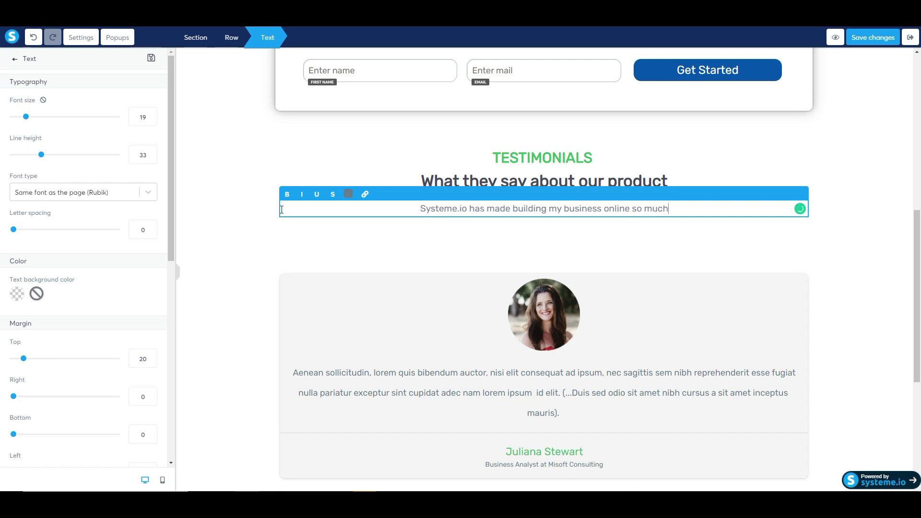
type(" easier")
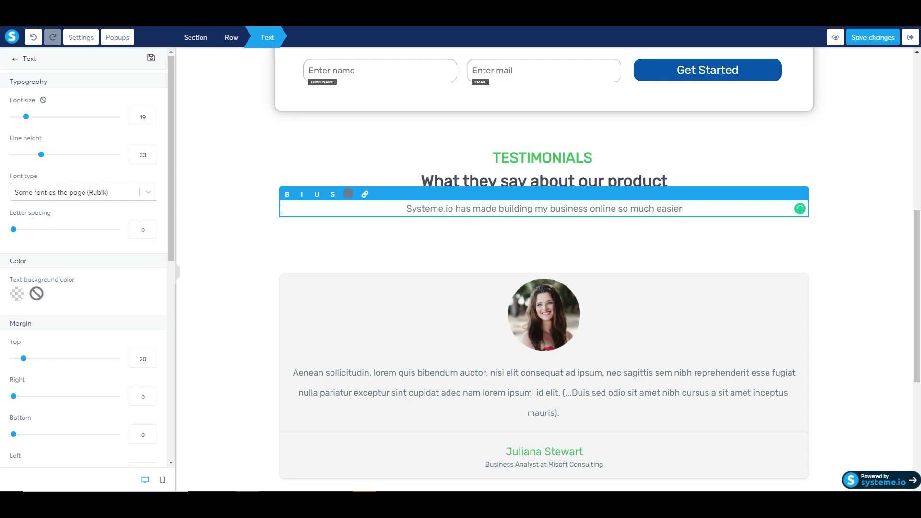
type(" with these ")
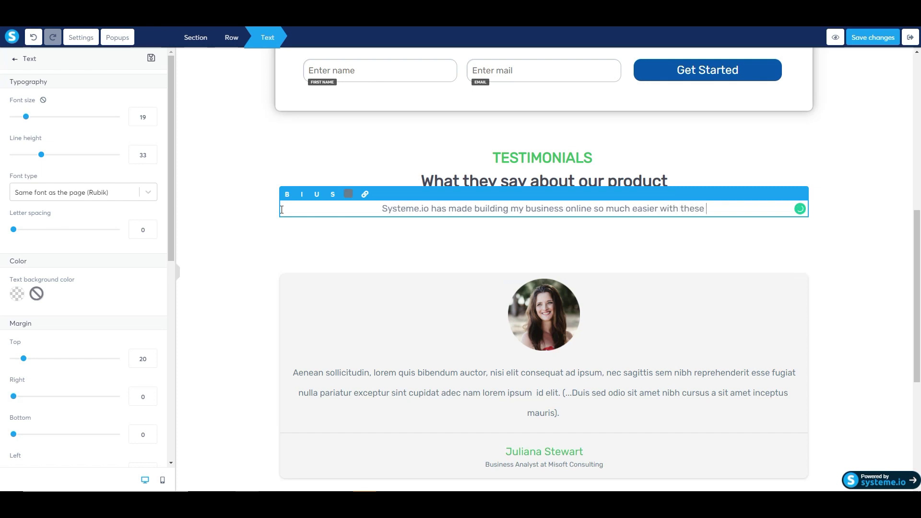
type("simple ")
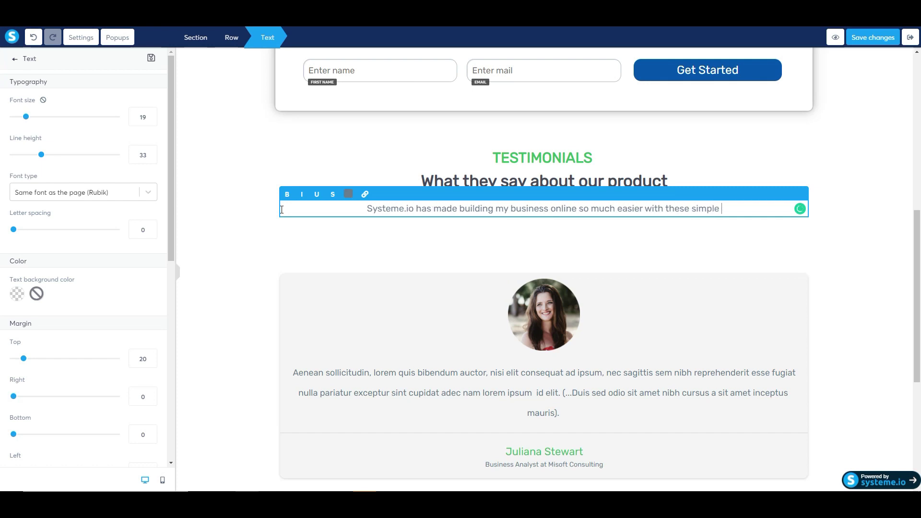
type("to use tools.")
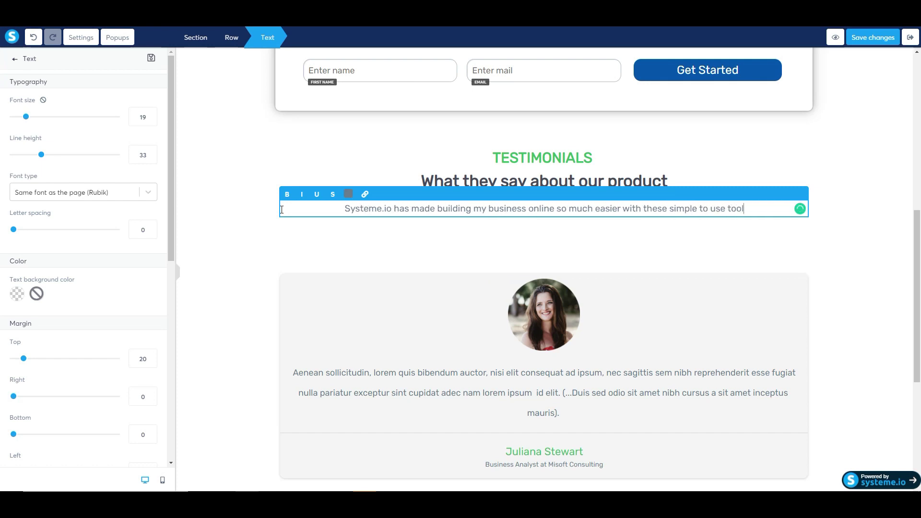
Replace the first testimonial quote with text calling it the best tool for newbies starting online.
left_click(846, 295)
scroll(804, 352, "down", 4)
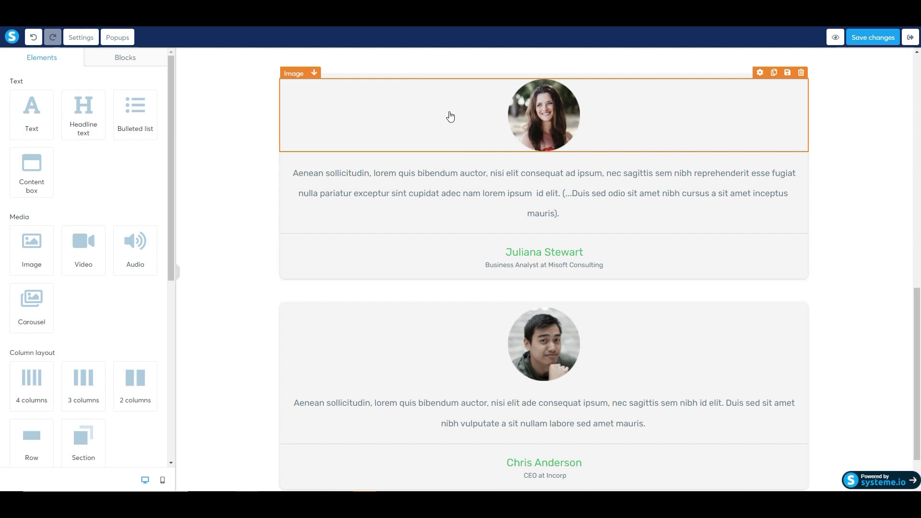
left_click(568, 179)
left_click_drag(567, 212, 292, 179)
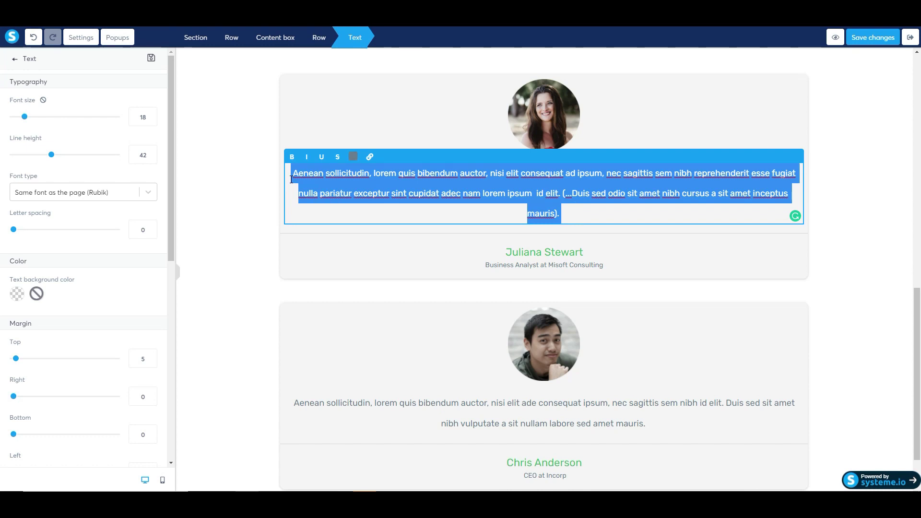
key("BackSpace")
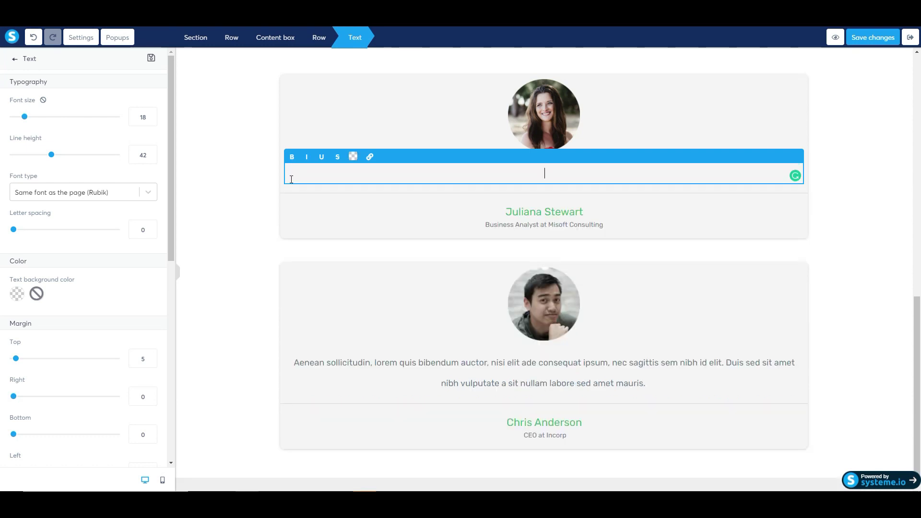
type("The best tool for anyon")
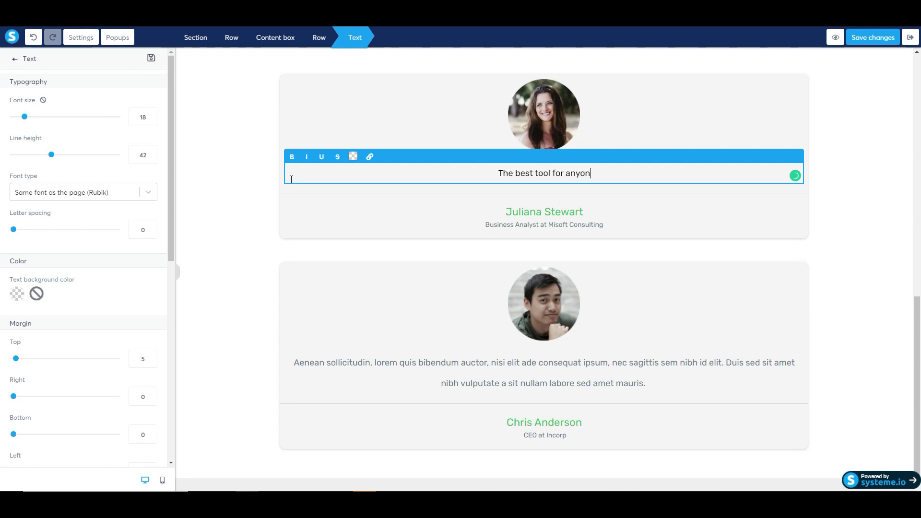
type("e starting ")
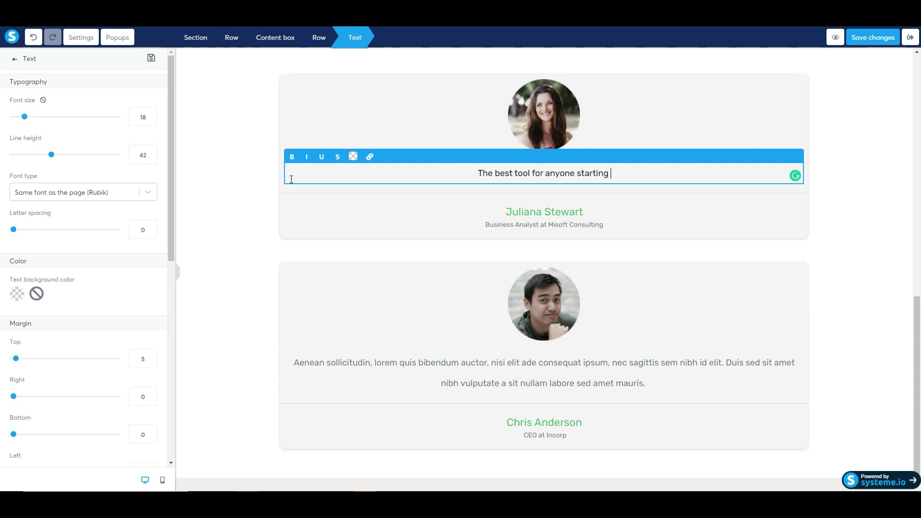
type("out on li")
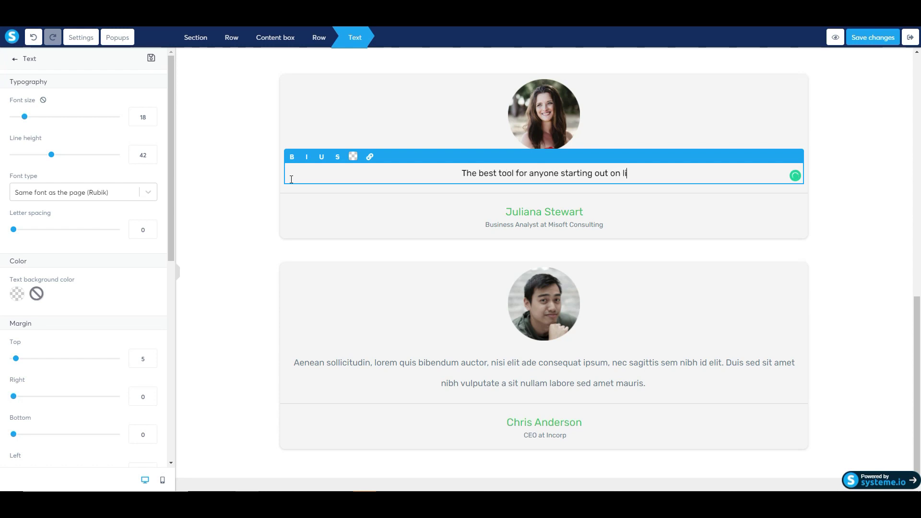
type("ne")
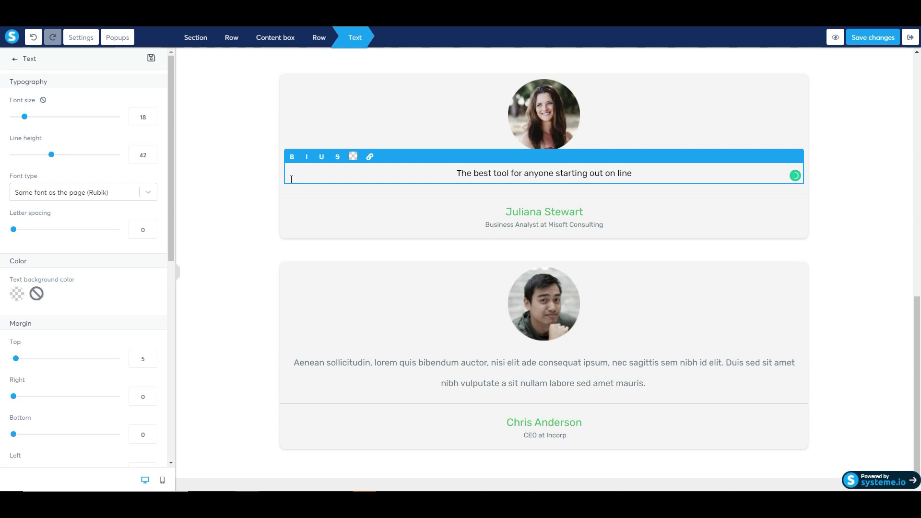
type(".")
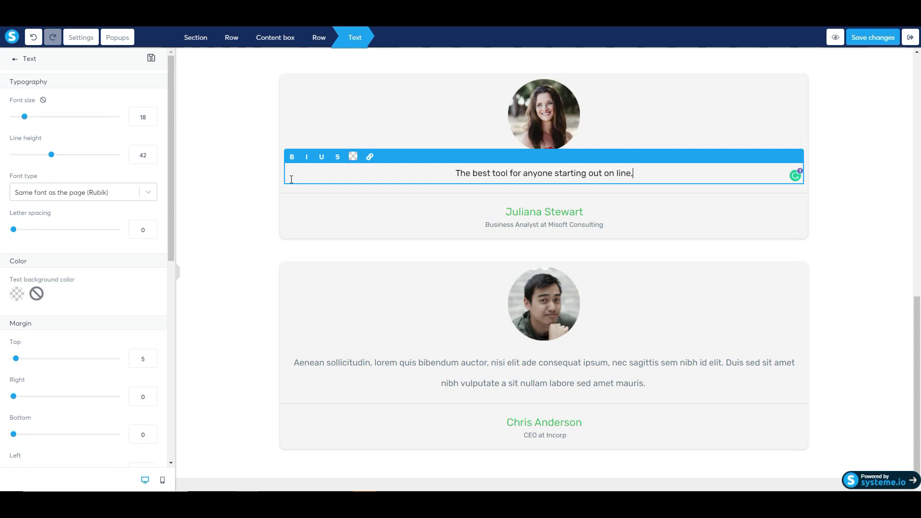
key("BackSpace")
type(", easy for ")
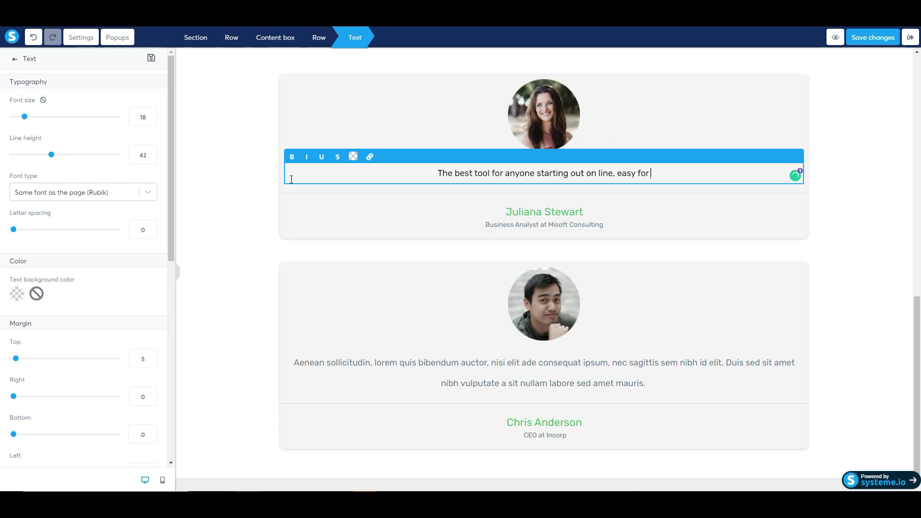
type("newbies to s")
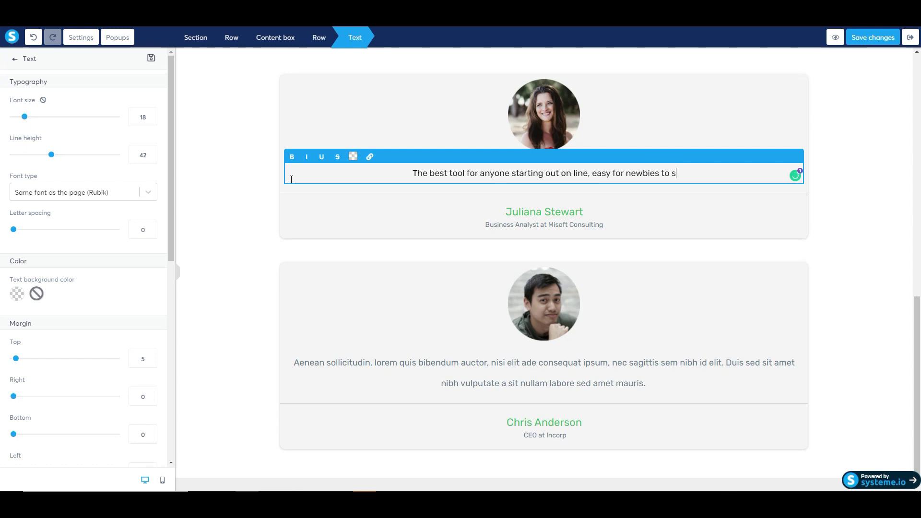
type("tart and ")
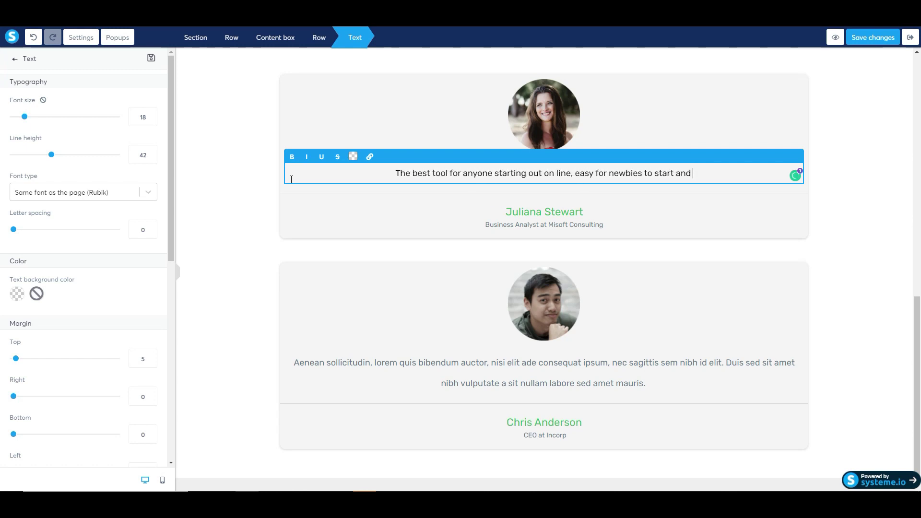
type("grow thei")
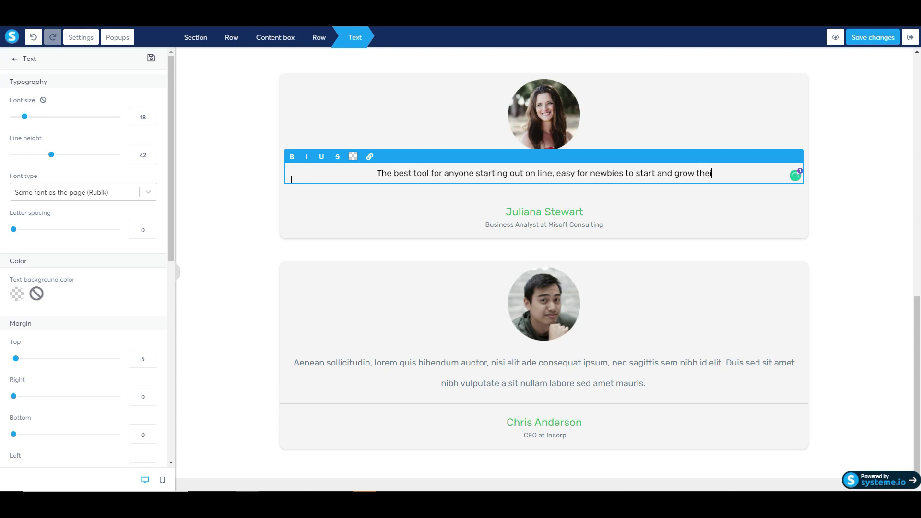
type("r online bus")
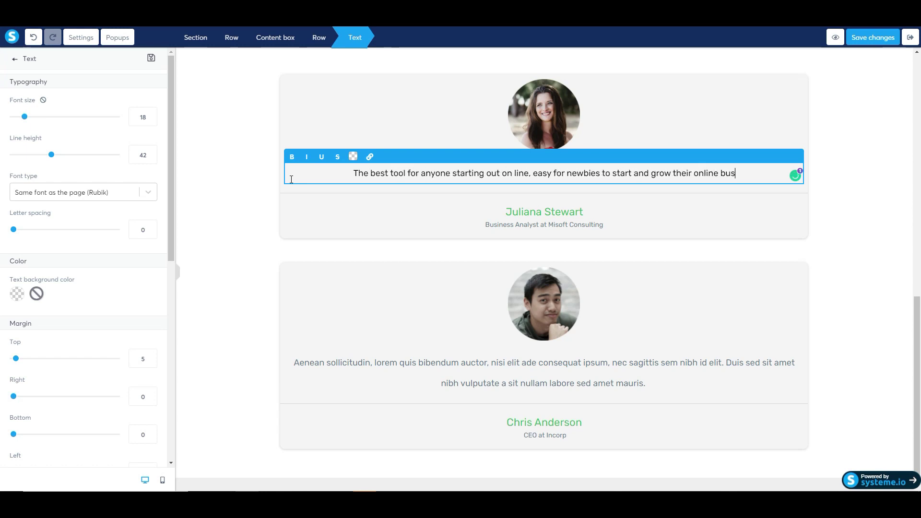
type("ine")
type("ss!")
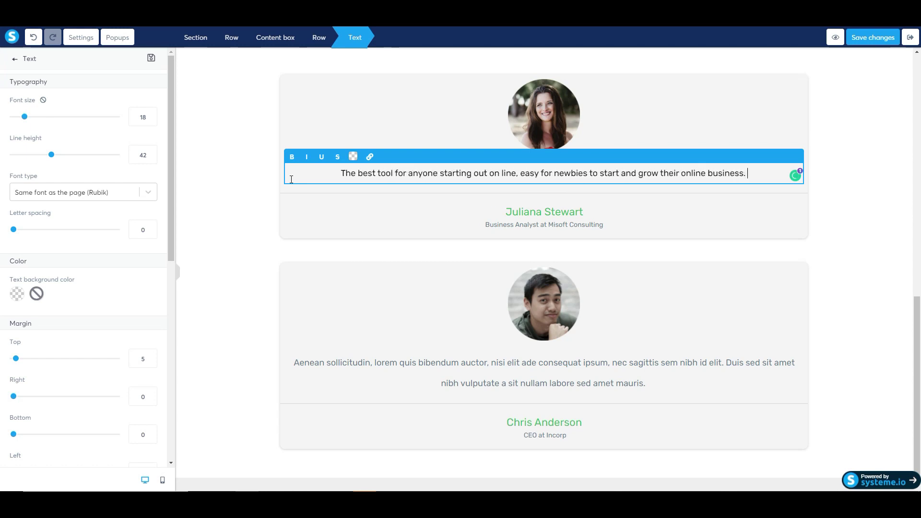
type(" Highly r")
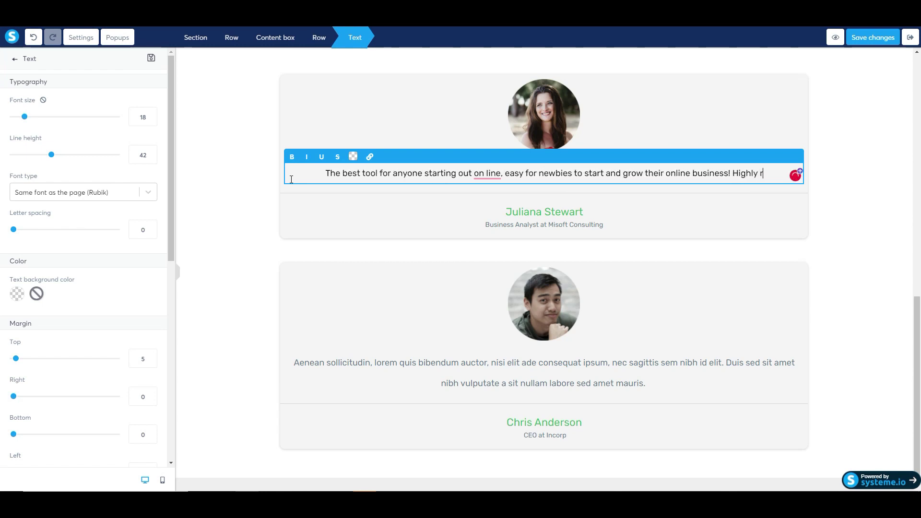
type("ecommended")
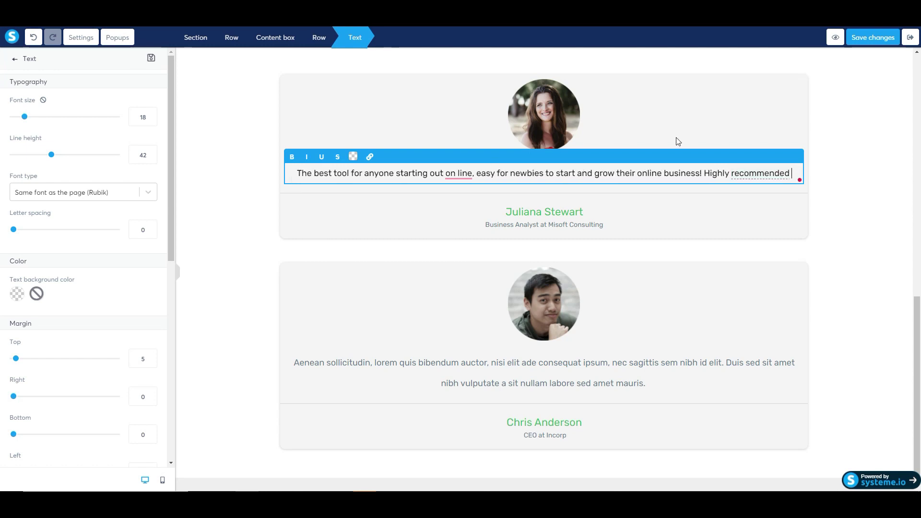
Accept the spelling corrections 'recommended' and 'online' in the testimonial quote.
mouse_move(773, 175)
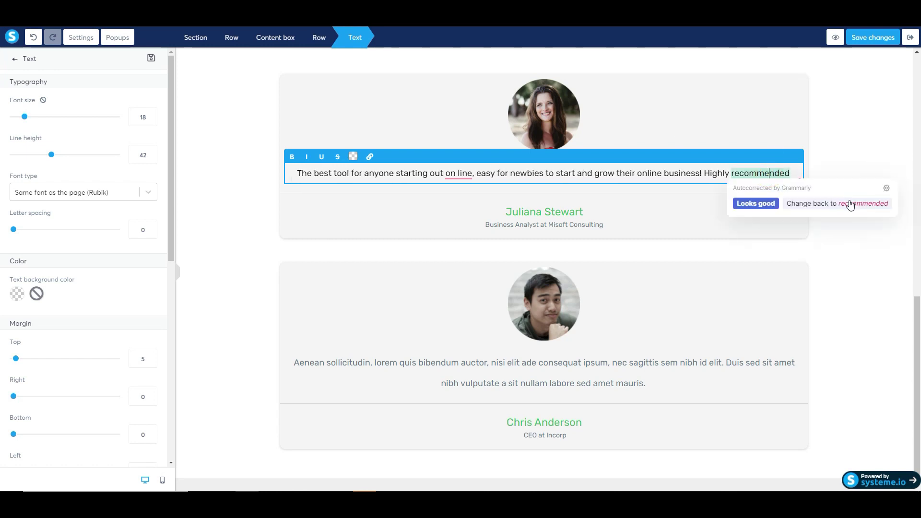
left_click(757, 205)
left_click(747, 234)
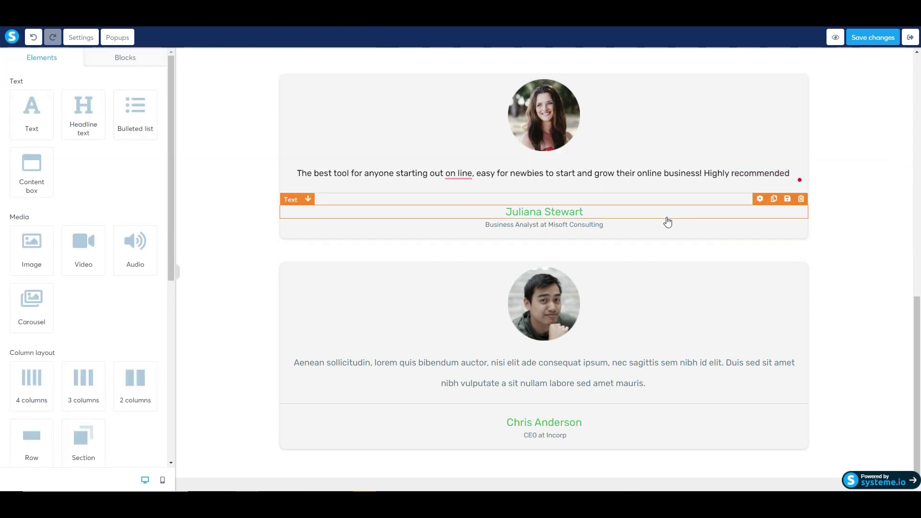
left_click(461, 177)
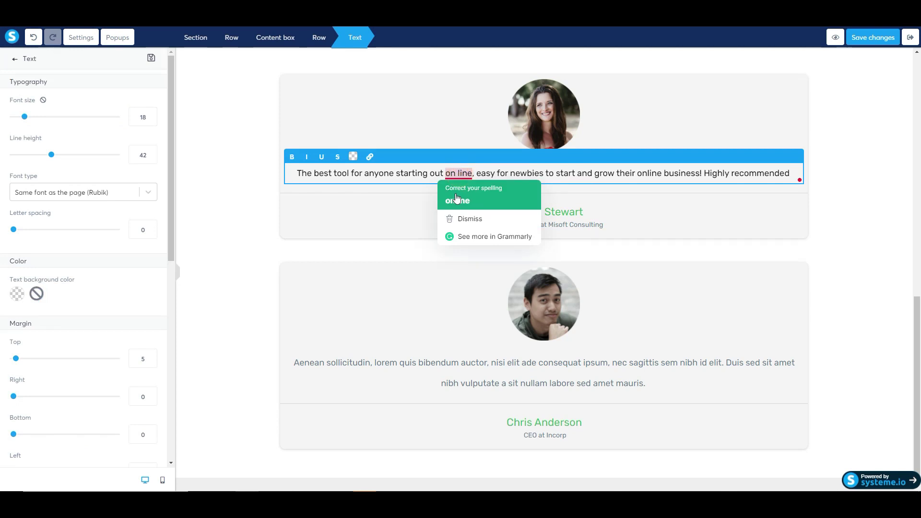
left_click(456, 195)
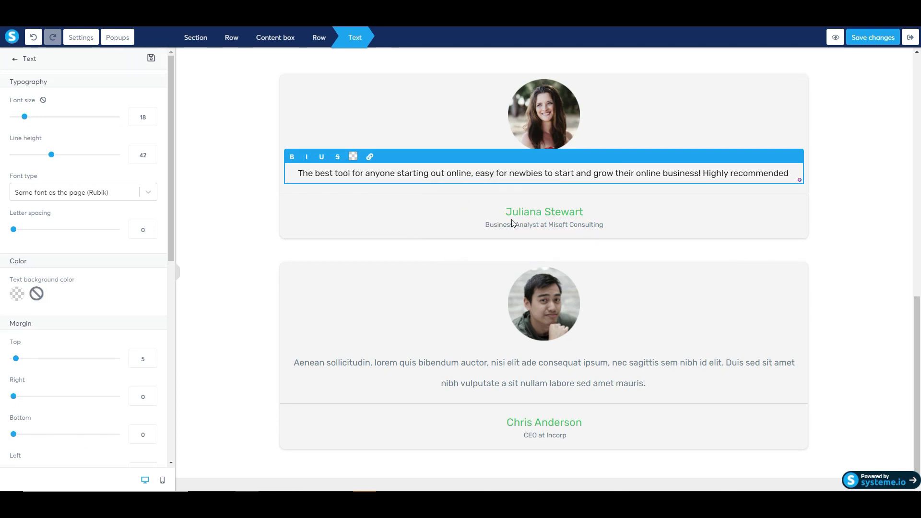
left_click(551, 208)
left_click(576, 206)
left_click(854, 271)
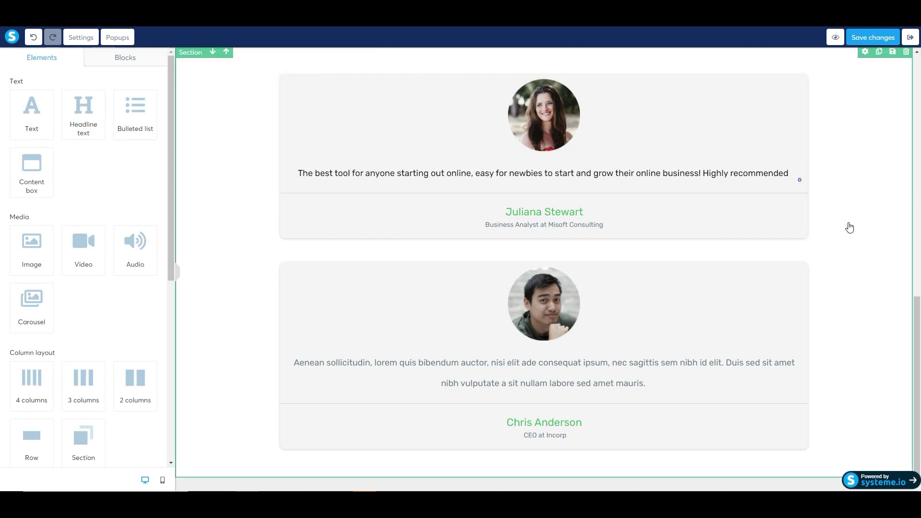
Delete the second testimonial's image, text and row, confirming each deletion.
scroll(849, 228, "down", 1)
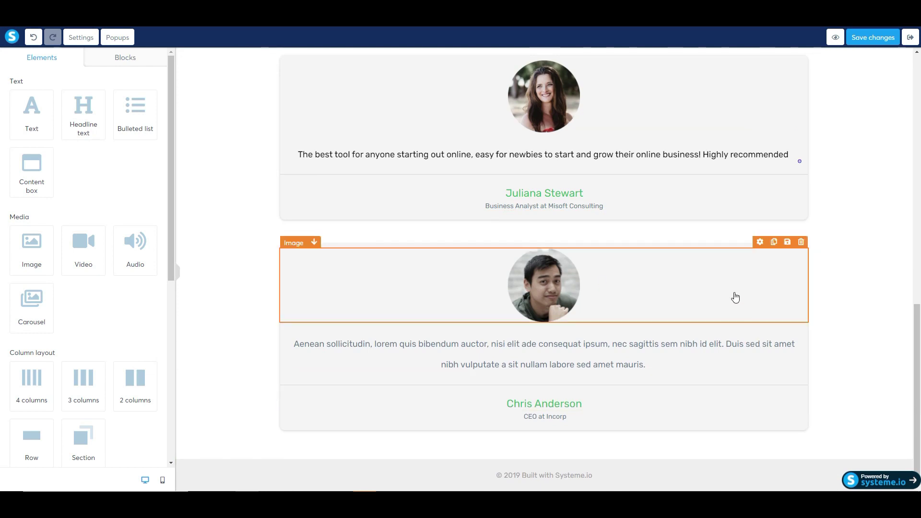
left_click(800, 245)
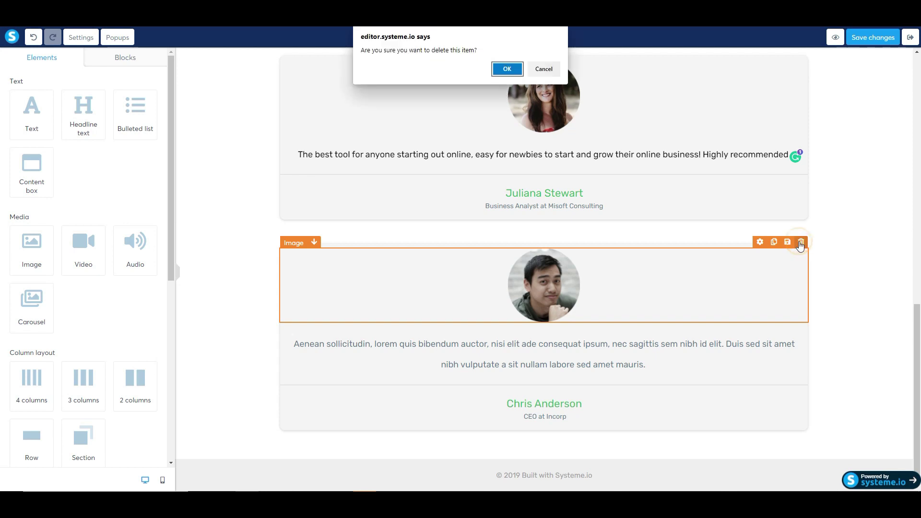
left_click(505, 68)
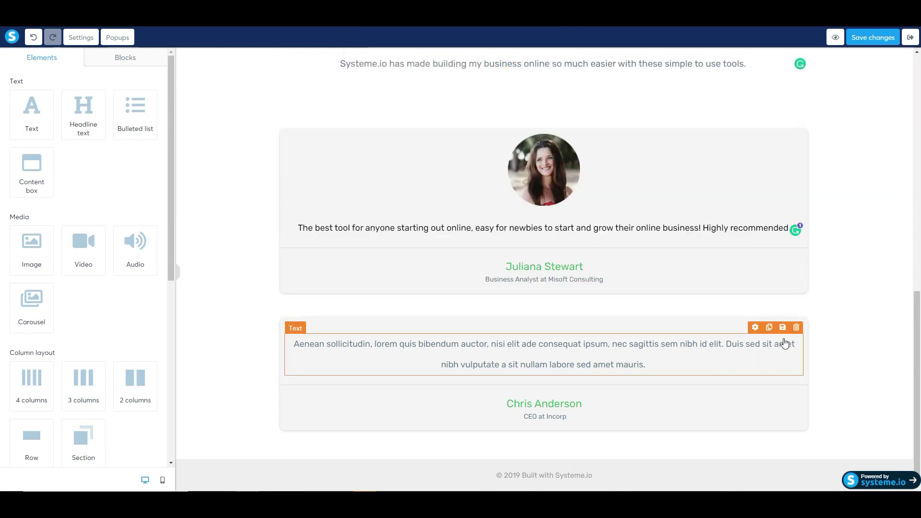
left_click(796, 328)
left_click(504, 70)
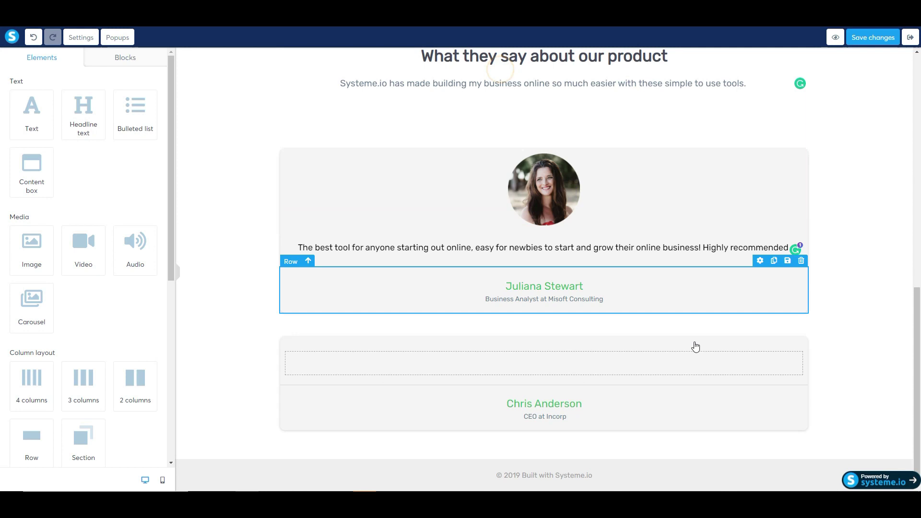
left_click(803, 324)
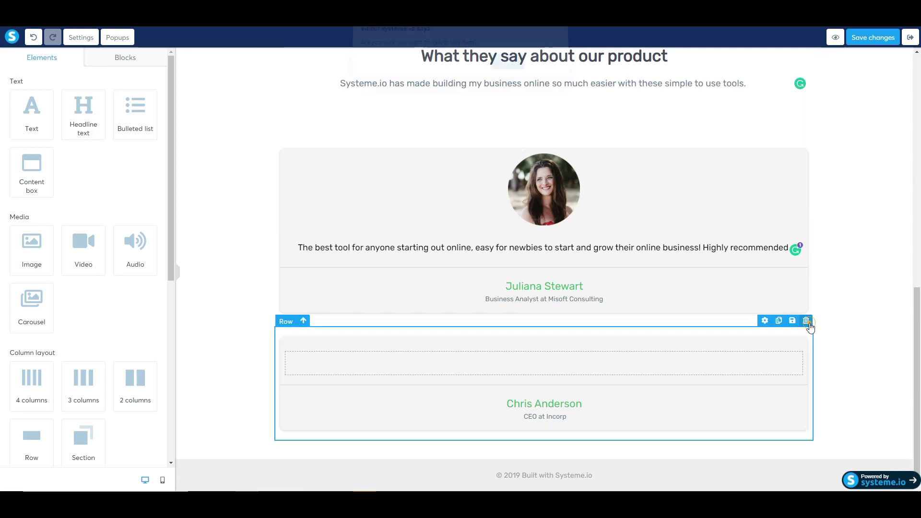
left_click(507, 69)
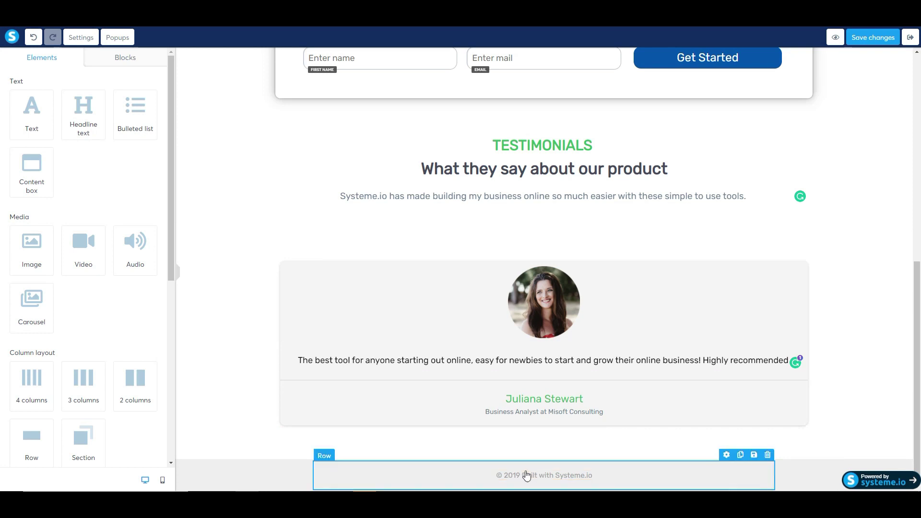
Change the footer copyright text to '© 2021 Affiliateincomehero.com'.
left_click(546, 477)
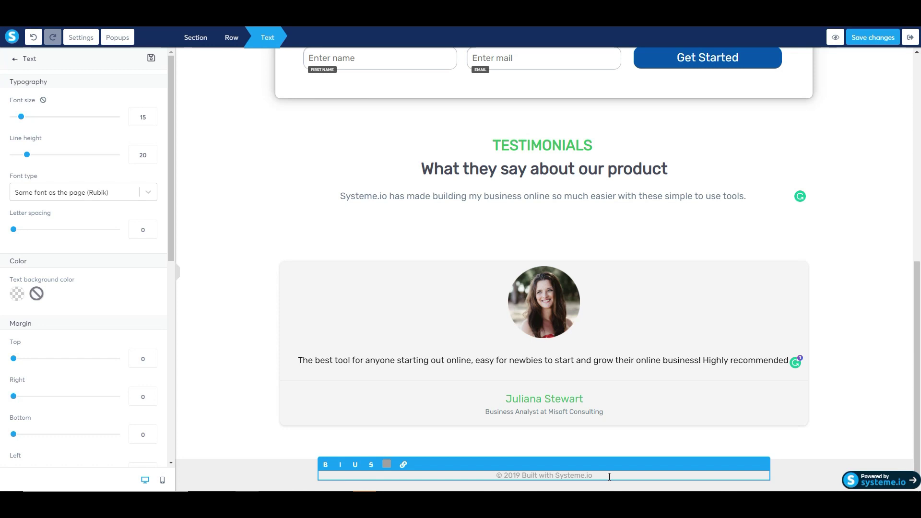
left_click_drag(608, 476, 506, 476)
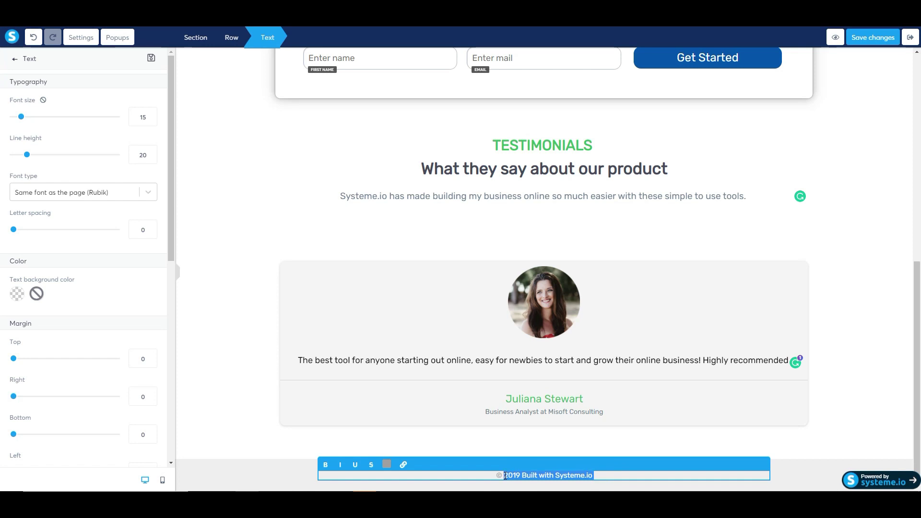
type("2021")
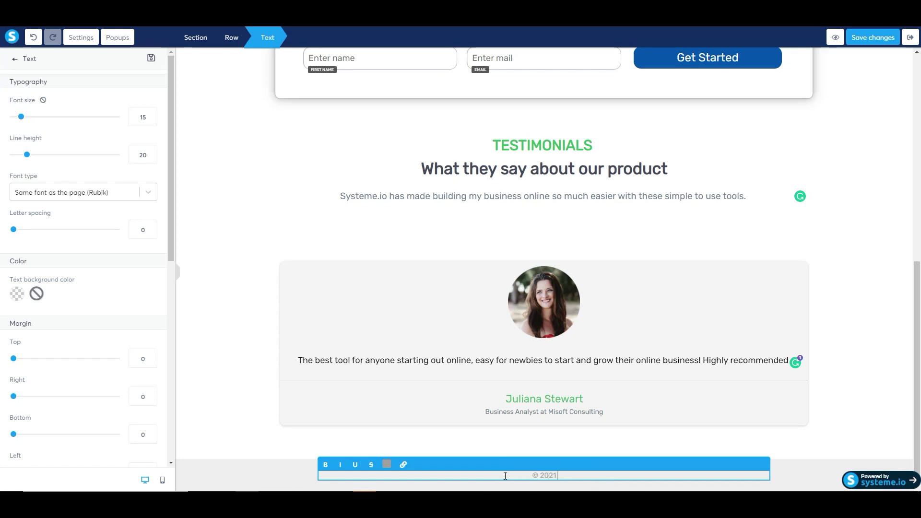
type(" Affiliateincomehero.com")
left_click_drag(597, 476, 490, 488)
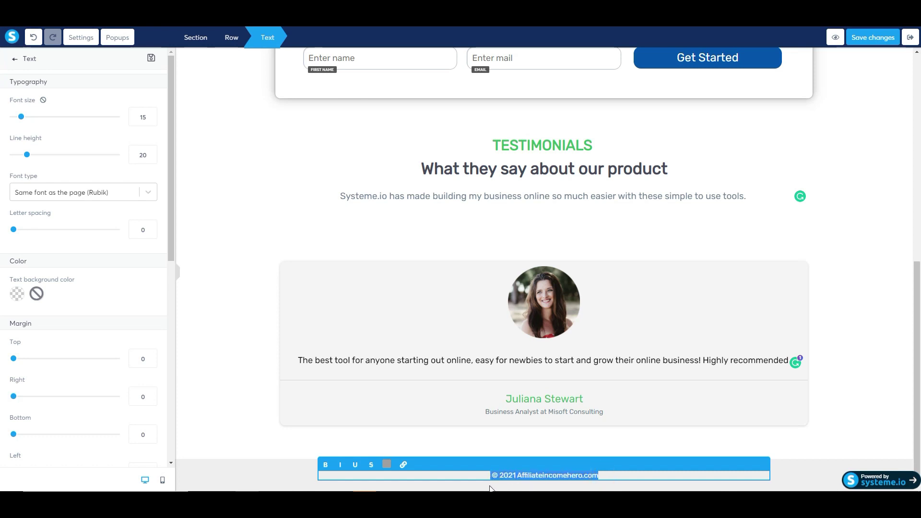
left_click(404, 465)
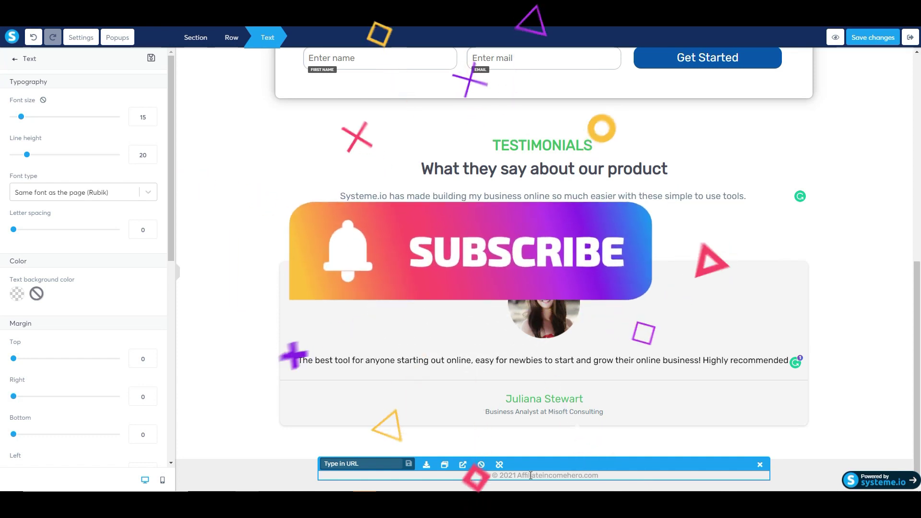
left_click(391, 463)
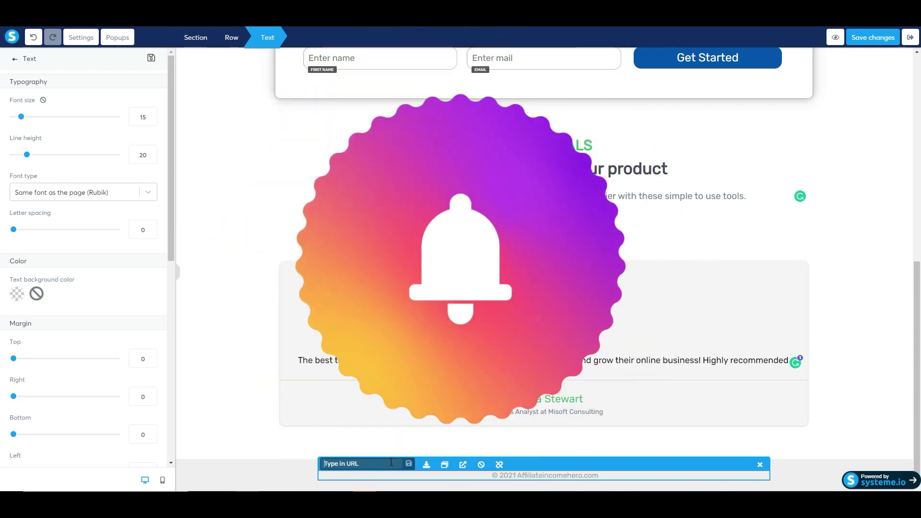
type("http")
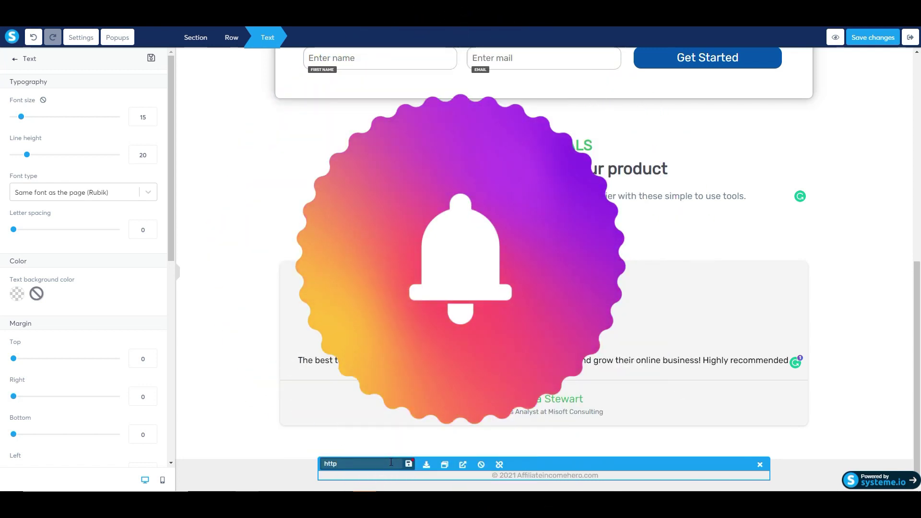
type("s://affil")
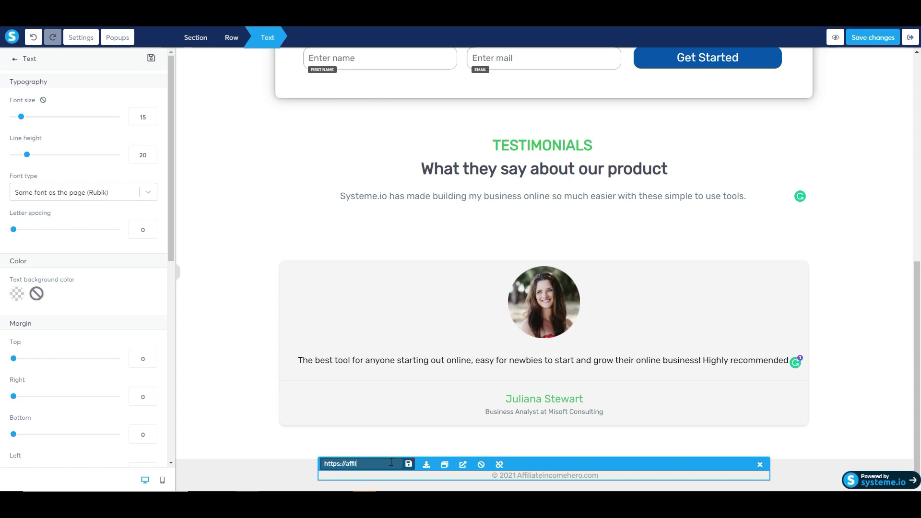
type("iateincomehero.com")
left_click(409, 464)
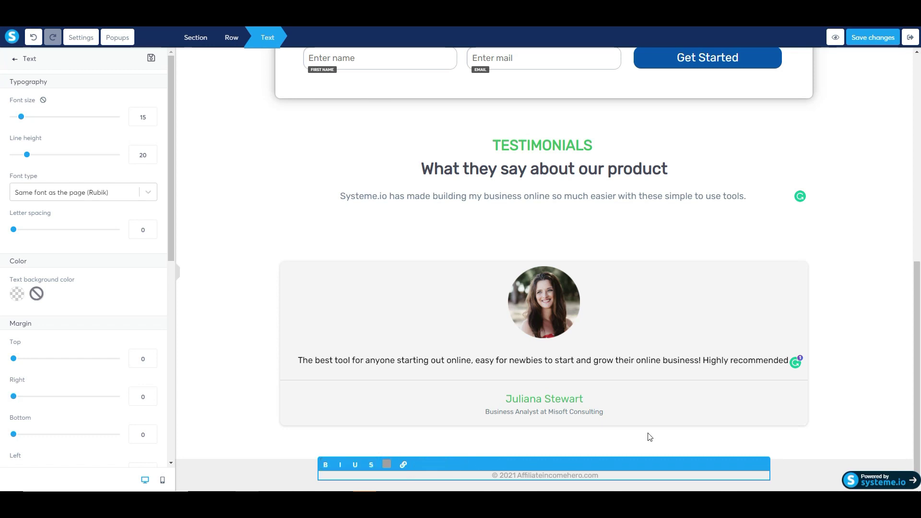
left_click(648, 437)
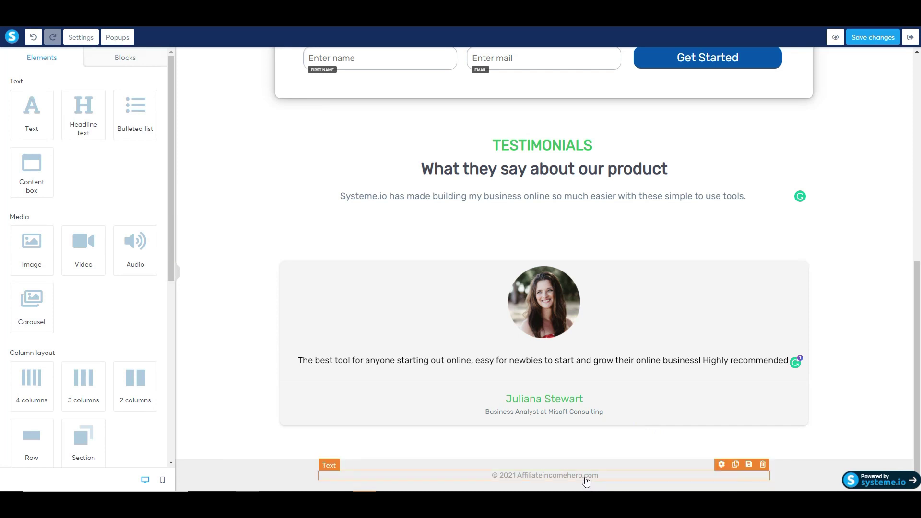
Drop a '3 columns' row above Testimonials and drag both dividers outward to widen the middle column.
scroll(633, 363, "up", 5)
scroll(633, 364, "up", 4)
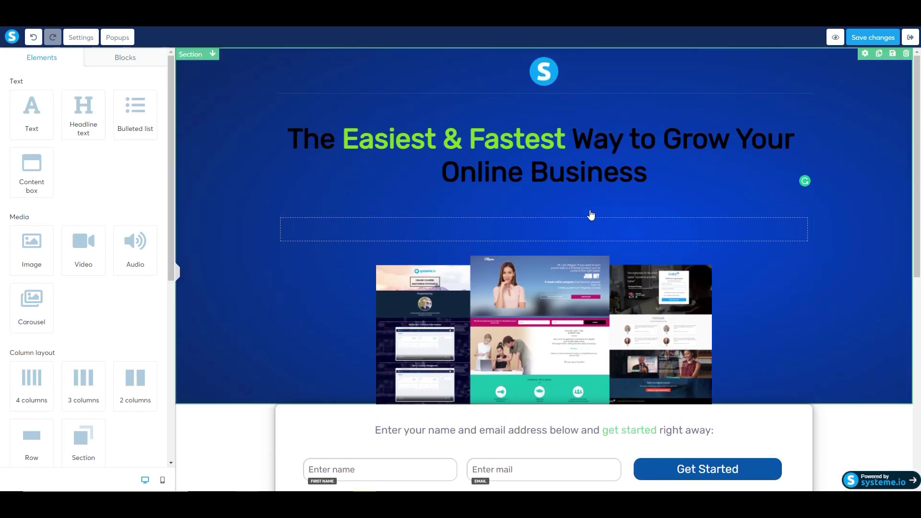
scroll(591, 214, "down", 7)
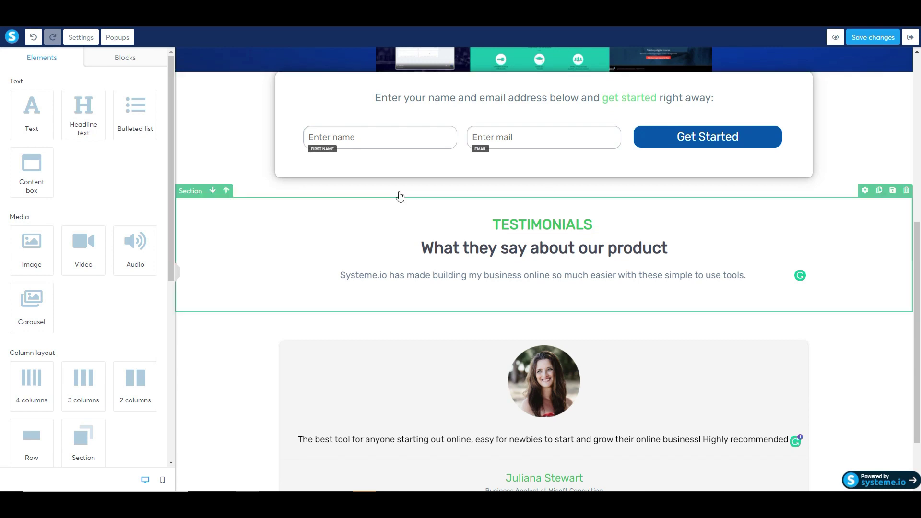
scroll(82, 302, "down", 1)
left_click_drag(83, 303, 529, 191)
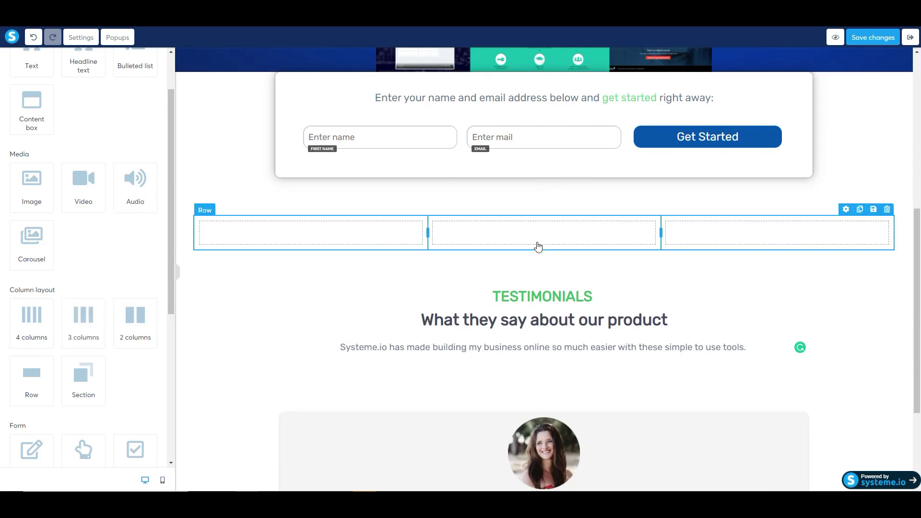
left_click(427, 232)
left_click(468, 240)
left_click_drag(427, 229, 385, 236)
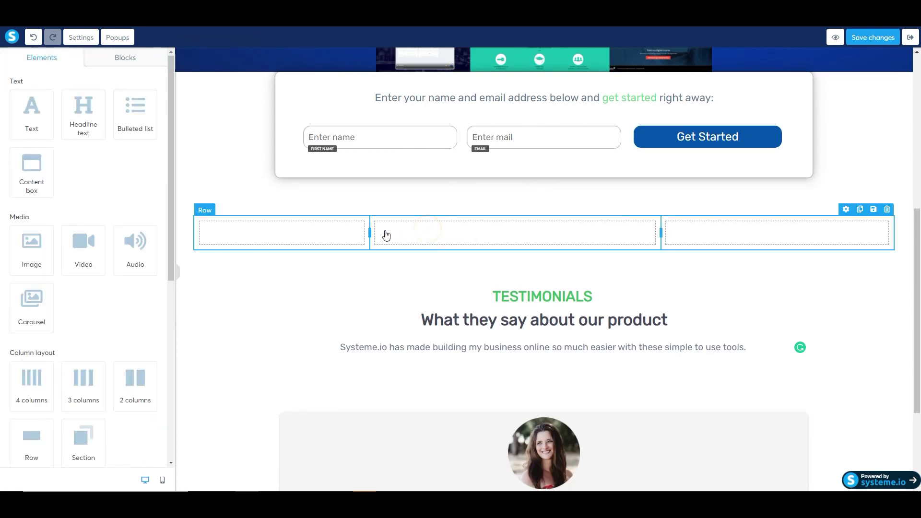
left_click_drag(661, 233, 714, 243)
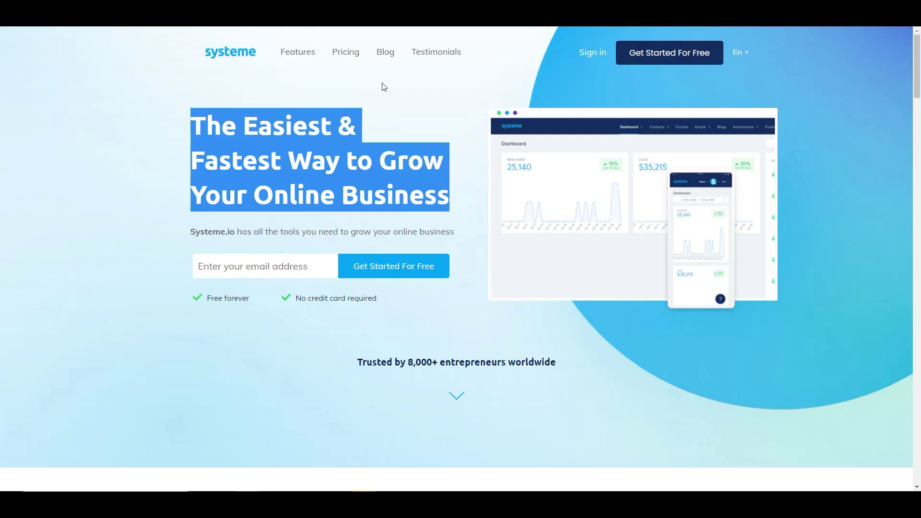
Copy the pricing section text on the systeme.io homepage, from 'Save at least $320 per month!' to its last sentence.
scroll(507, 185, "down", 12)
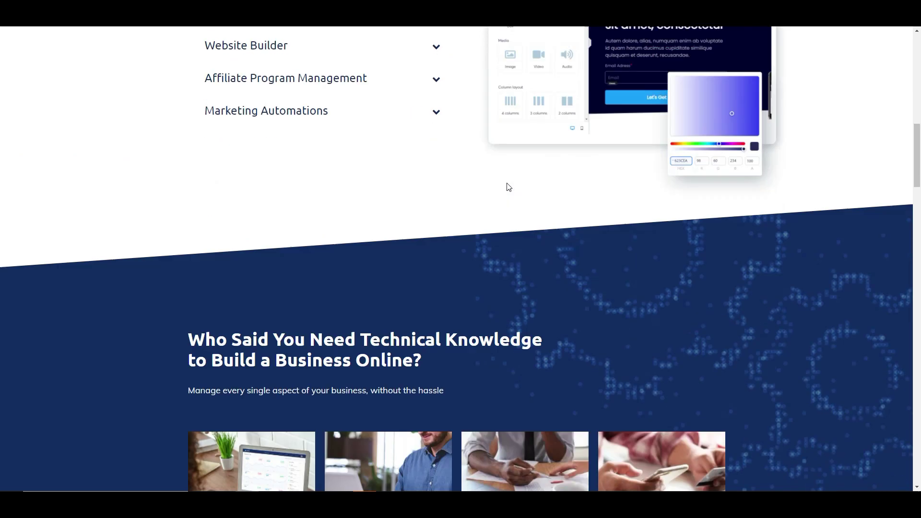
scroll(506, 183, "down", 14)
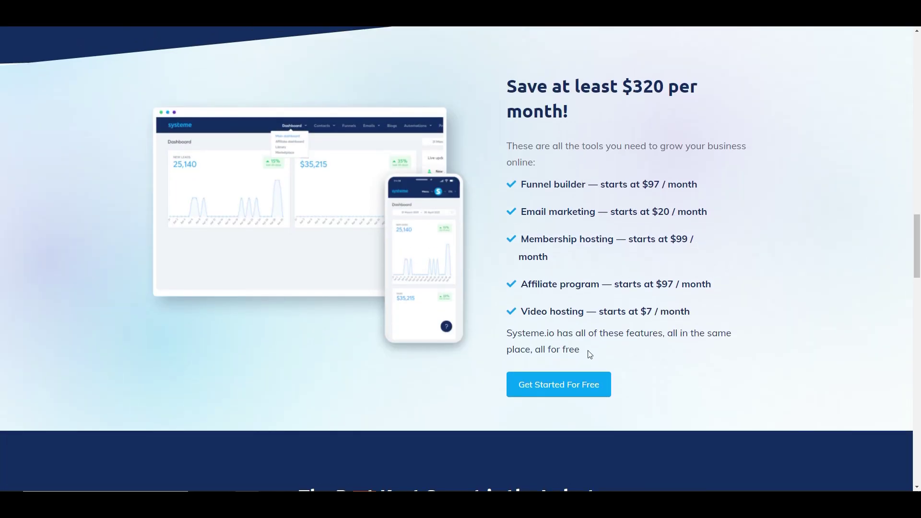
left_click_drag(590, 354, 491, 108)
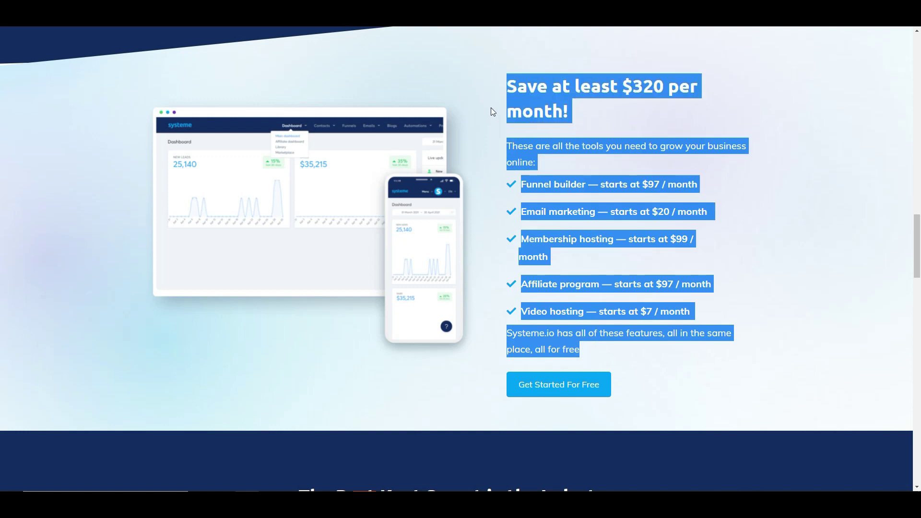
right_click(520, 100)
left_click(545, 107)
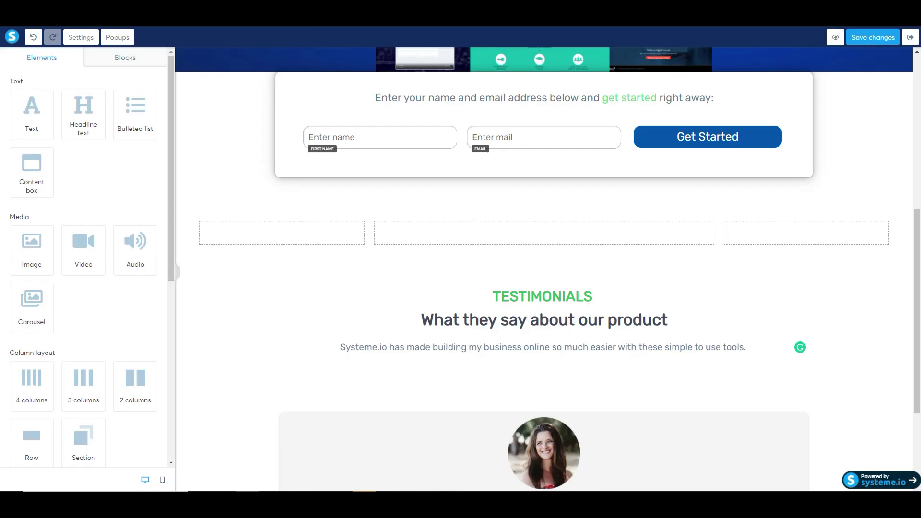
Place a bulleted list in the new row's middle column and paste the copied pricing text into it.
left_click(513, 240)
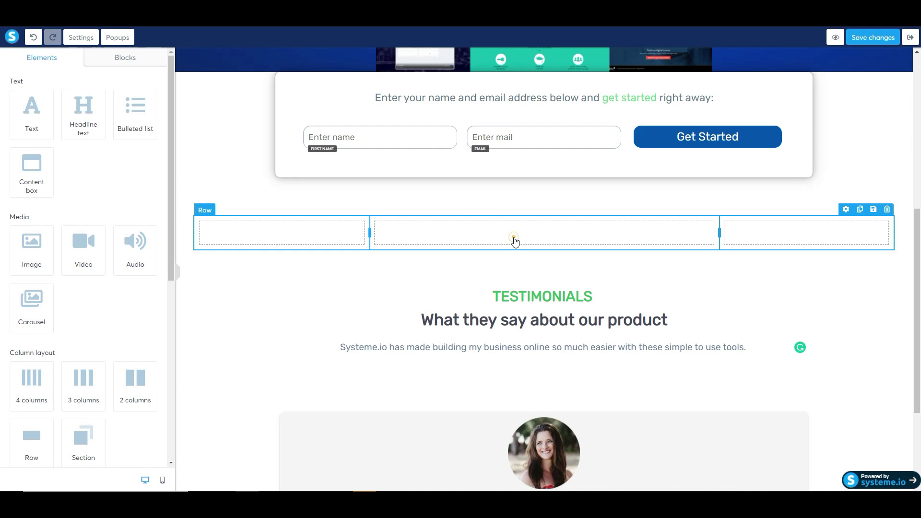
left_click(271, 194)
left_click_drag(137, 117, 389, 231)
left_click(531, 259)
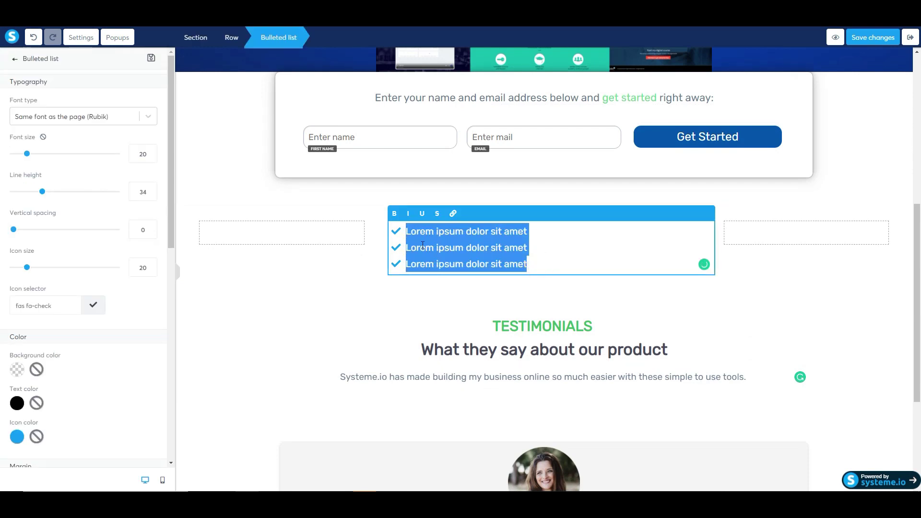
key("ctrl+v")
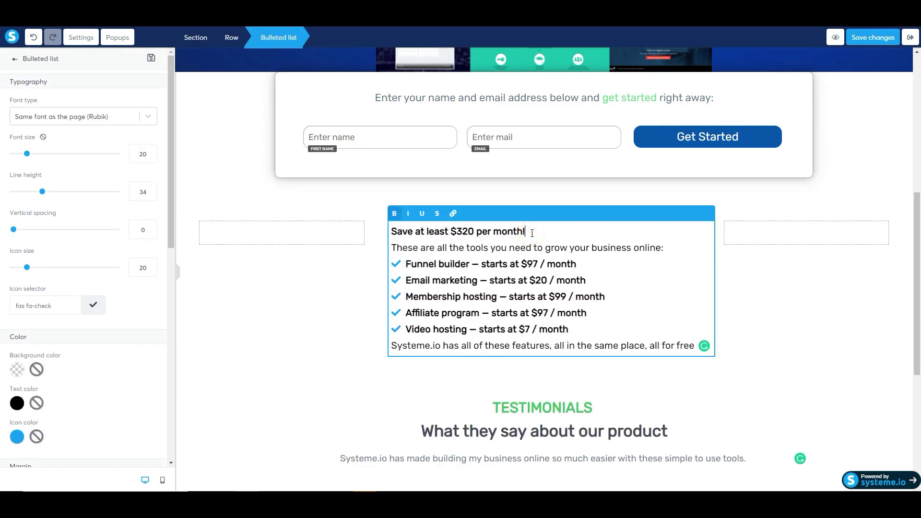
Tidy the pasted list's spacing around the heading, intro sentence and Video hosting line.
key("Return")
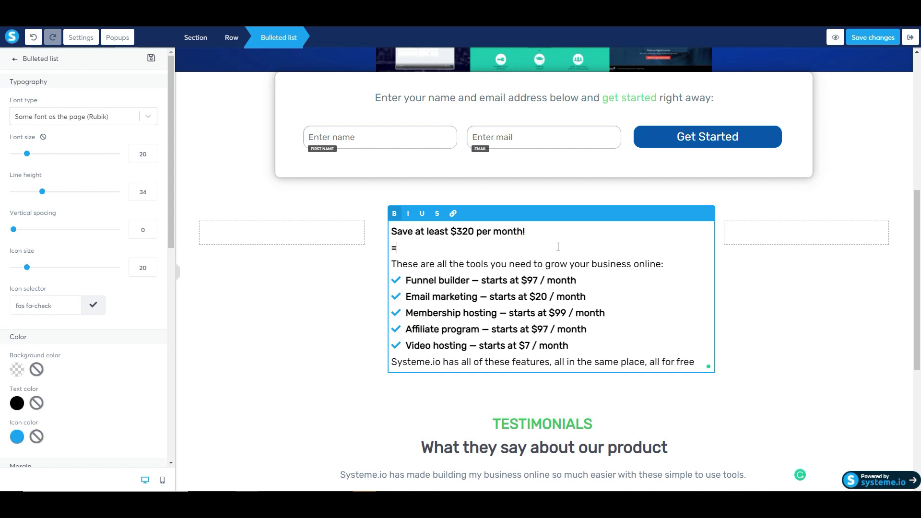
key("BackSpace")
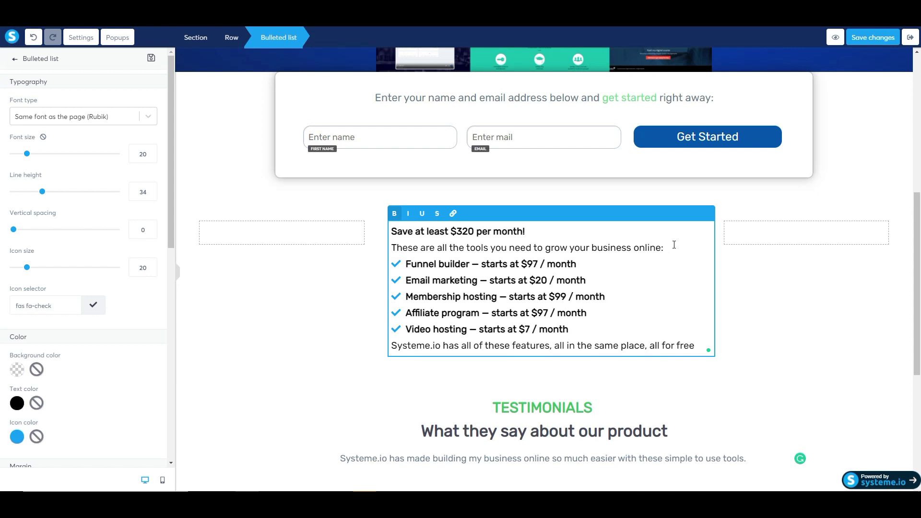
left_click(675, 244)
key("Return")
left_click(593, 345)
key("Return")
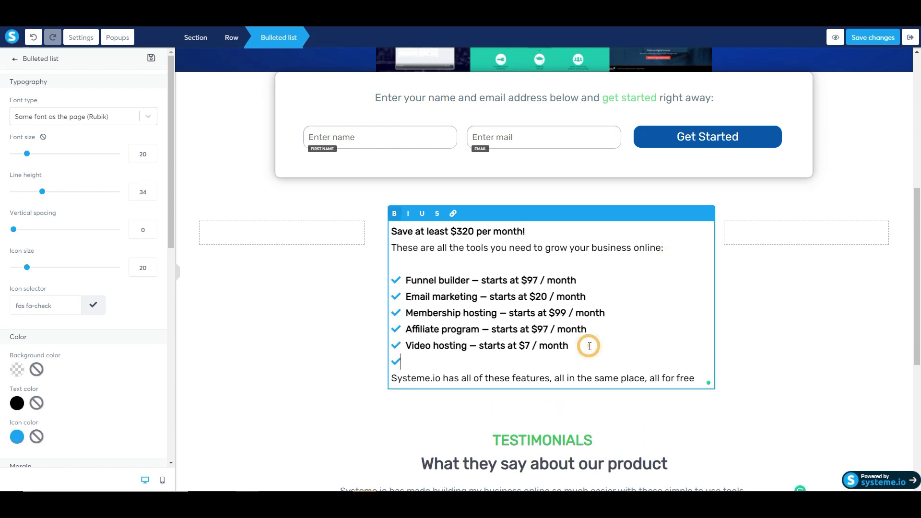
left_click(775, 356)
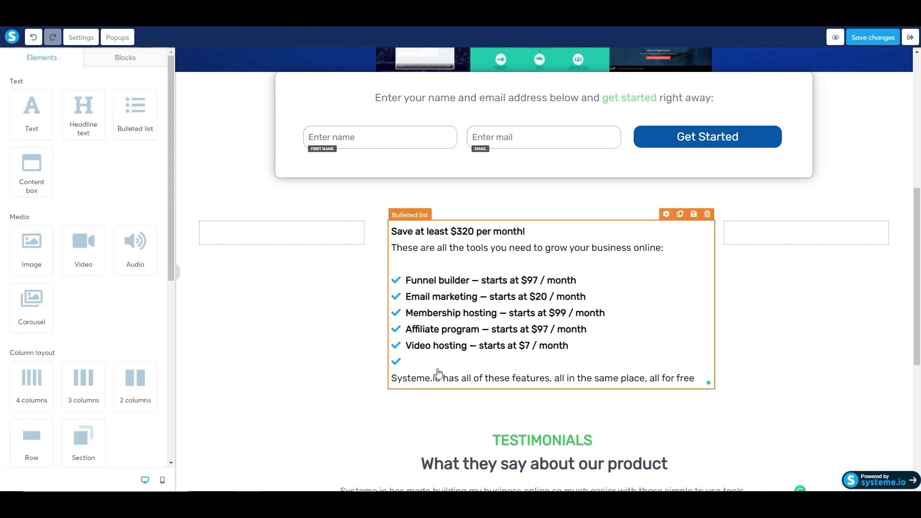
left_click(417, 363)
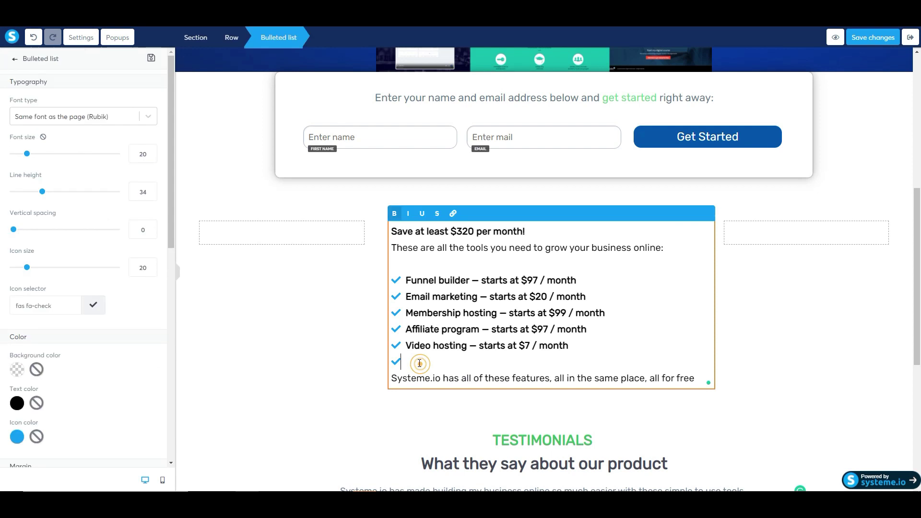
left_click(298, 422)
scroll(488, 355, "down", 3)
scroll(488, 355, "down", 4)
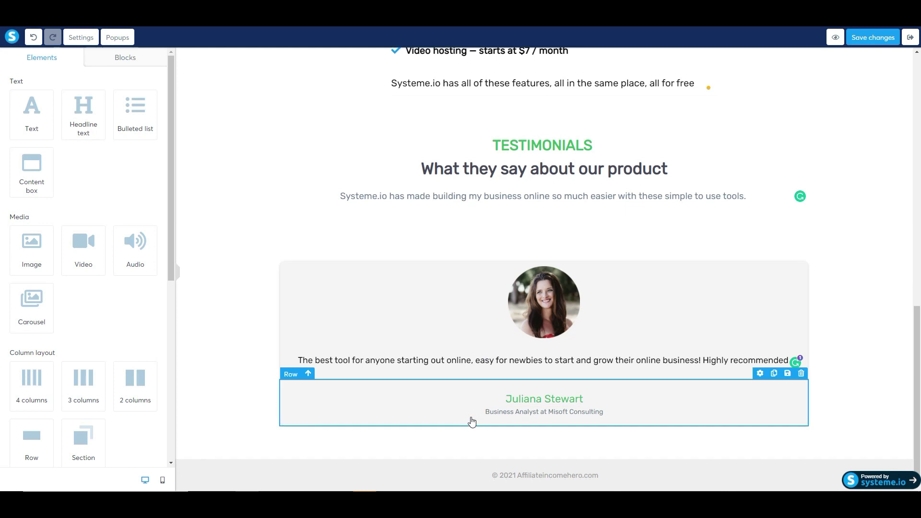
scroll(471, 420, "up", 4)
scroll(472, 422, "up", 10)
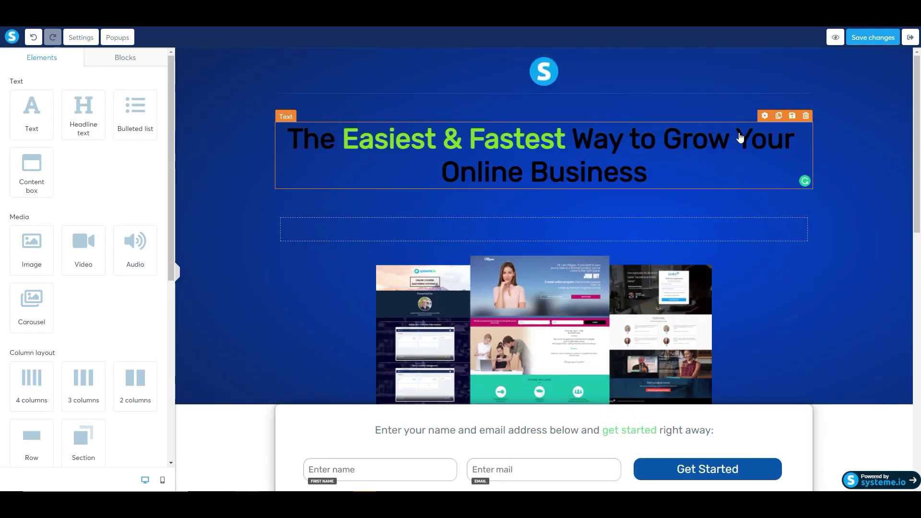
left_click(835, 38)
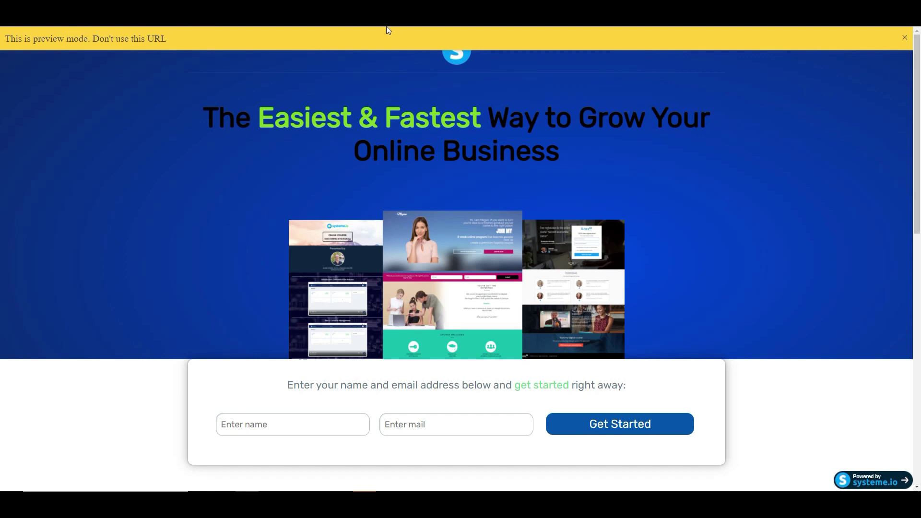
left_click(905, 39)
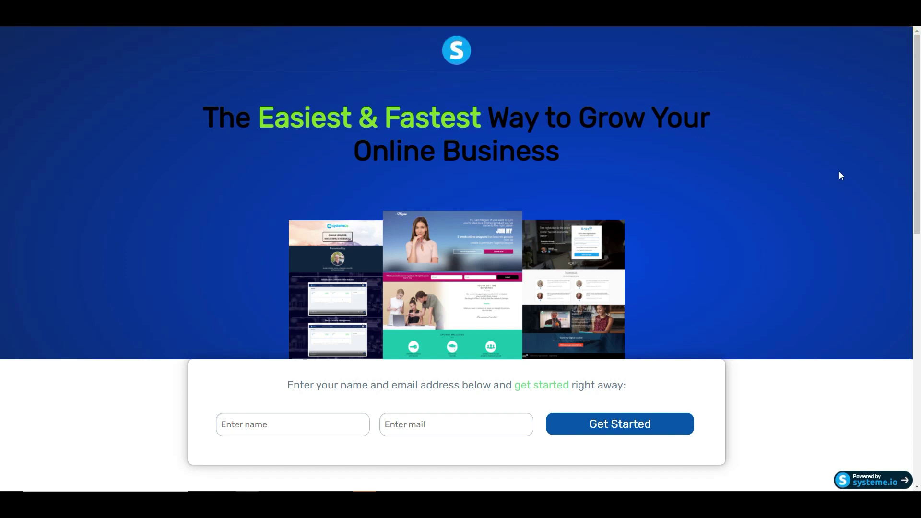
scroll(836, 173, "down", 3)
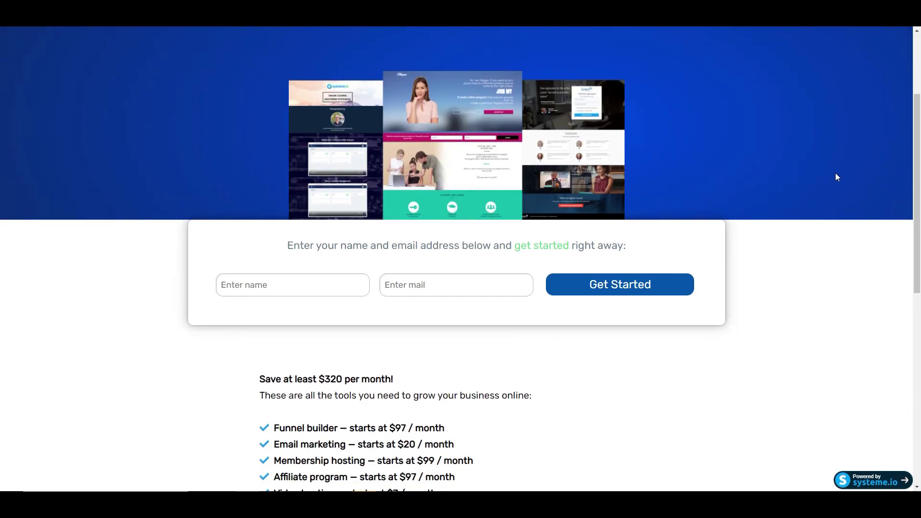
scroll(836, 173, "up", 3)
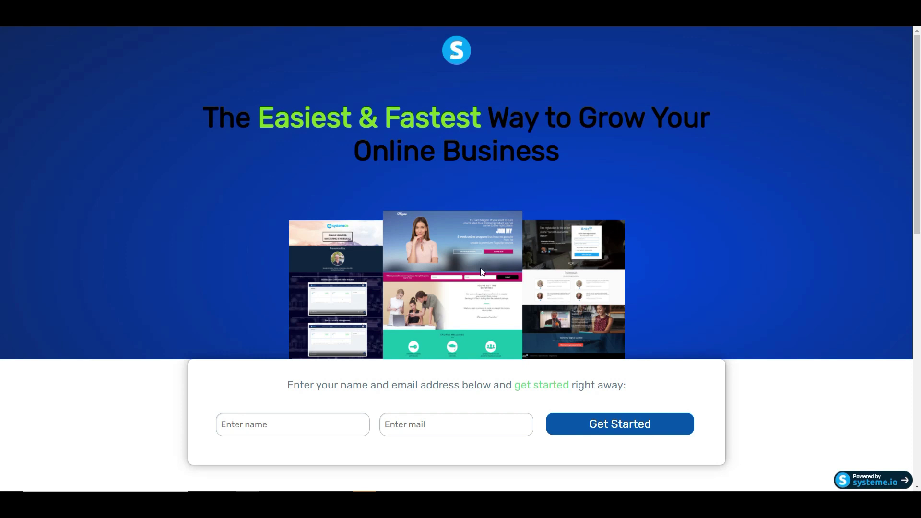
scroll(485, 263, "down", 3)
scroll(577, 329, "down", 4)
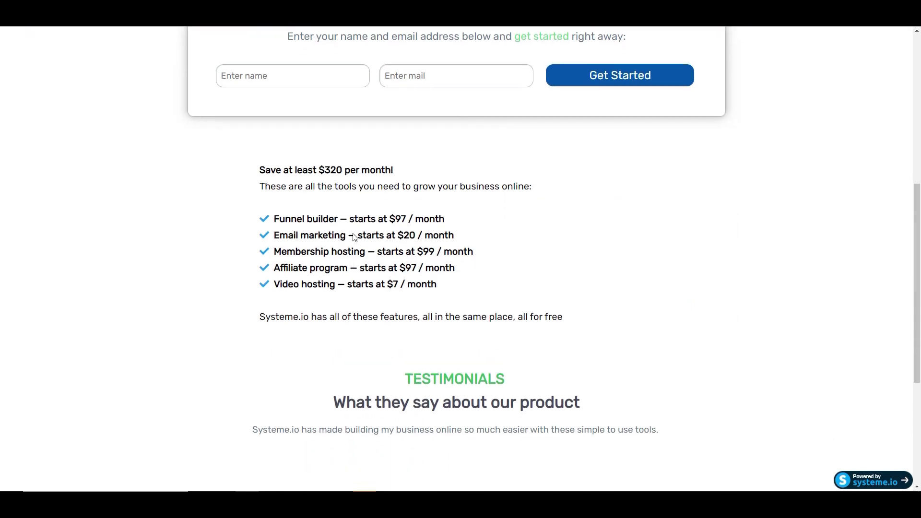
scroll(456, 376, "down", 5)
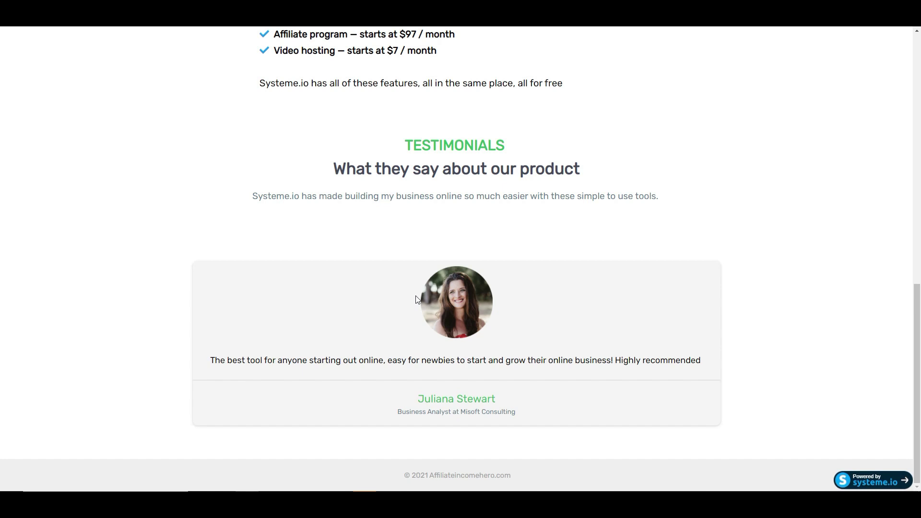
scroll(502, 284, "up", 15)
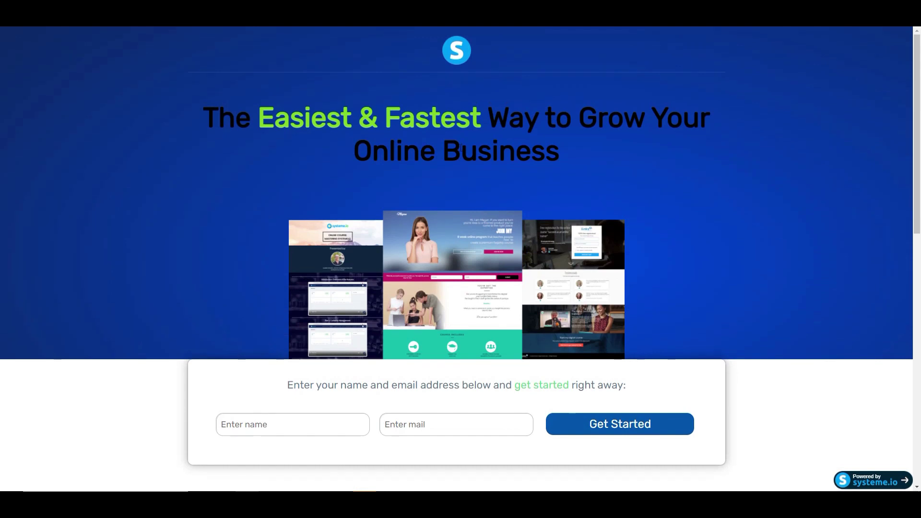
scroll(341, 152, "down", 8)
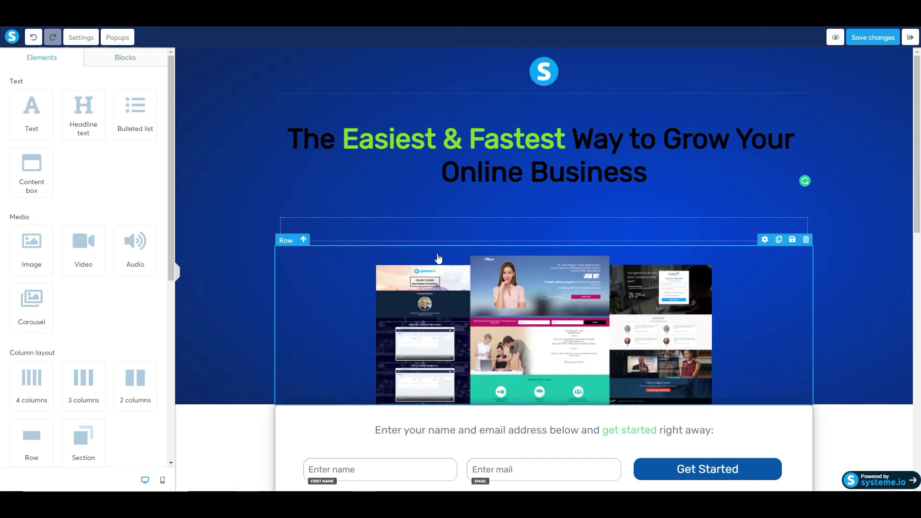
scroll(438, 259, "down", 10)
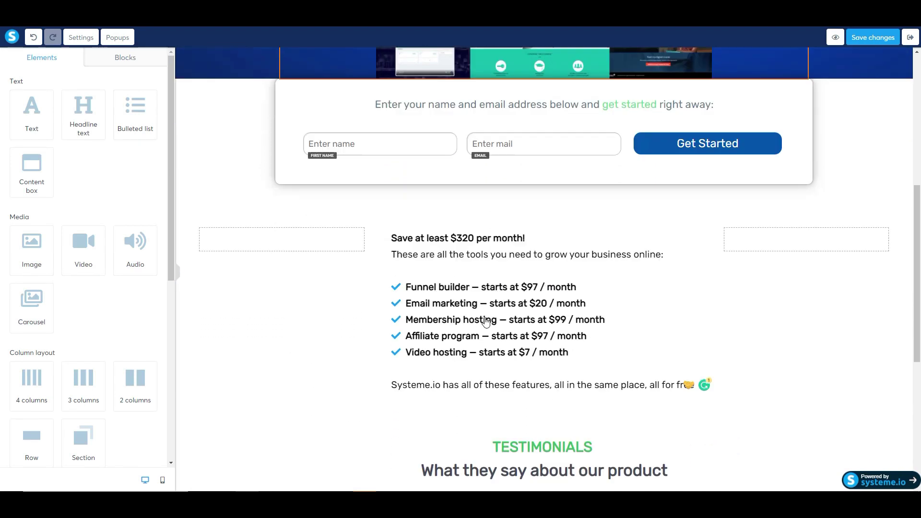
left_click(510, 234)
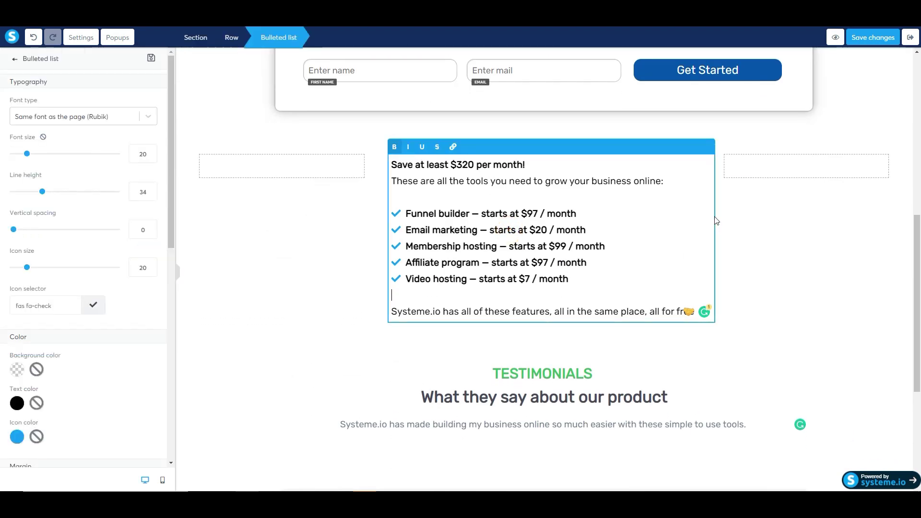
left_click(669, 249)
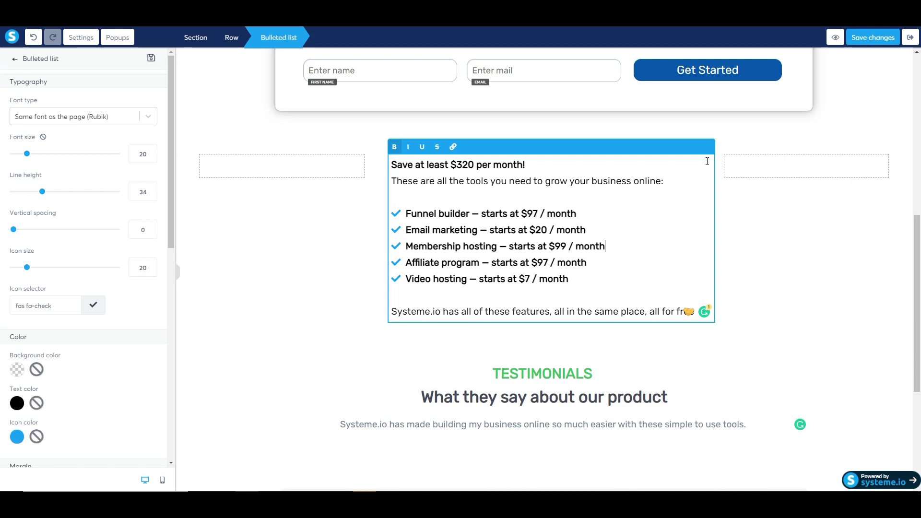
left_click(764, 124)
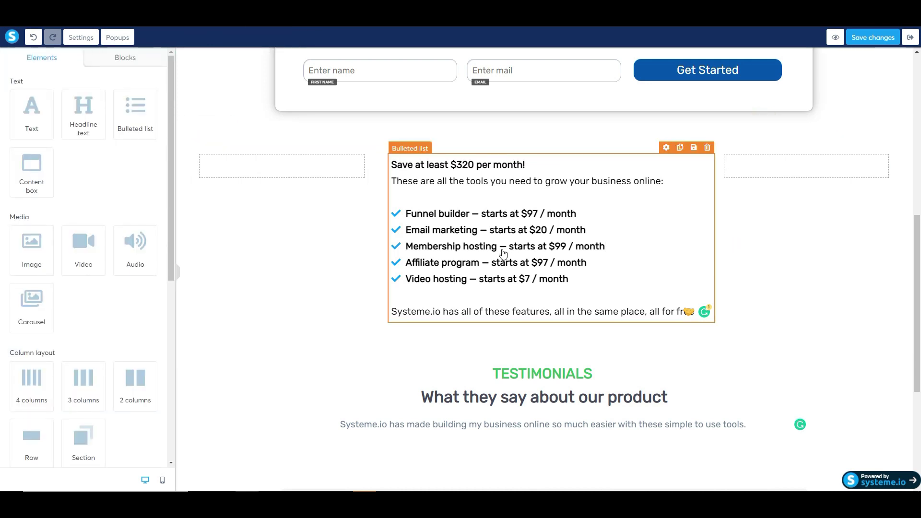
left_click(592, 278)
left_click_drag(592, 278, 393, 204)
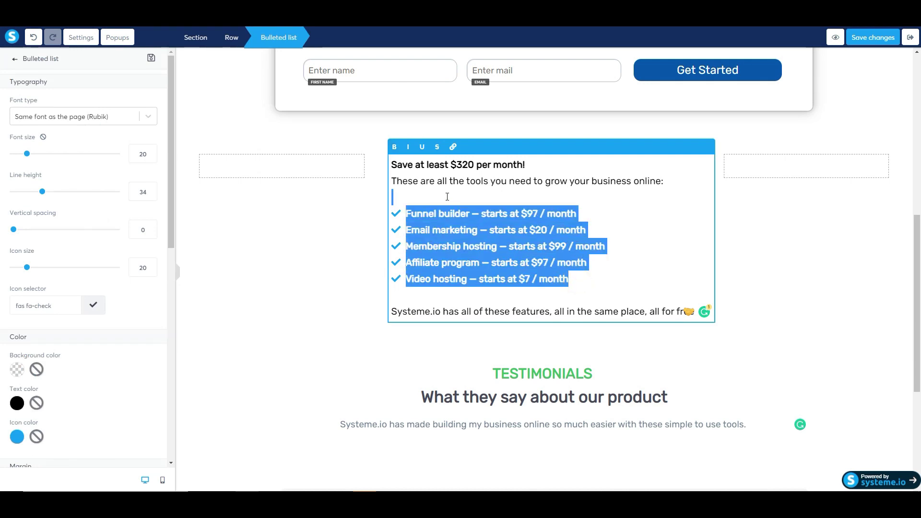
left_click(489, 143)
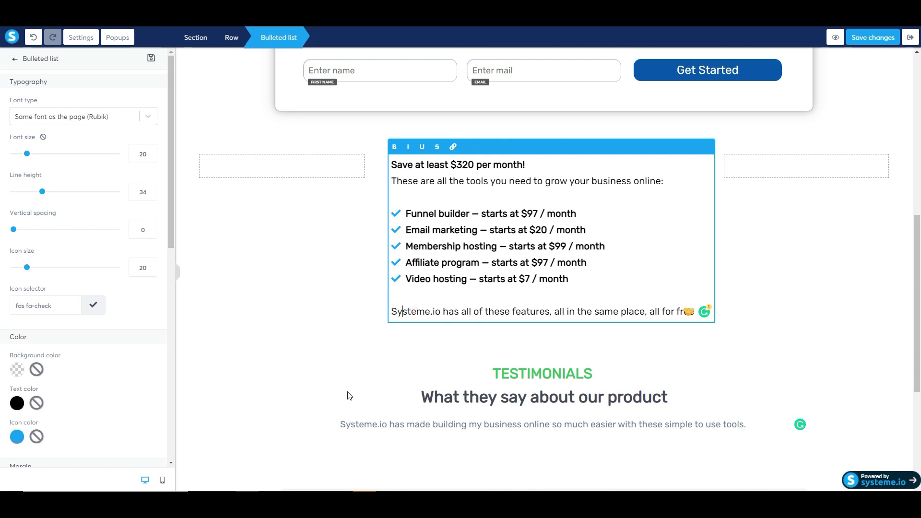
Save the squeeze page changes and exit the editor back to the Squeeze page step.
left_click(290, 366)
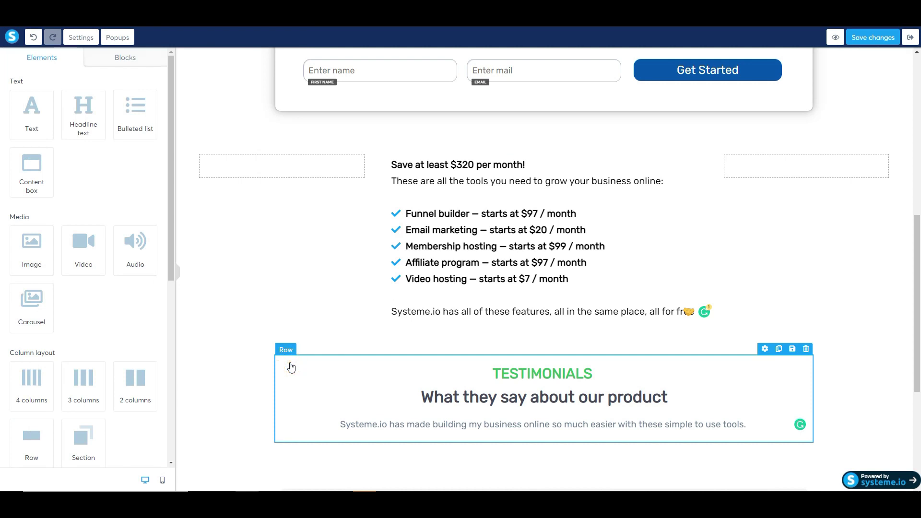
scroll(270, 291, "down", 5)
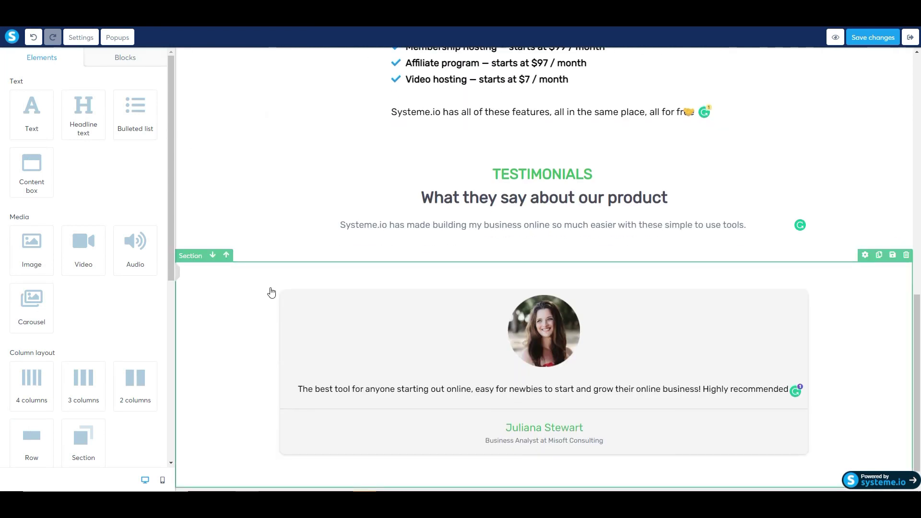
scroll(271, 292, "up", 15)
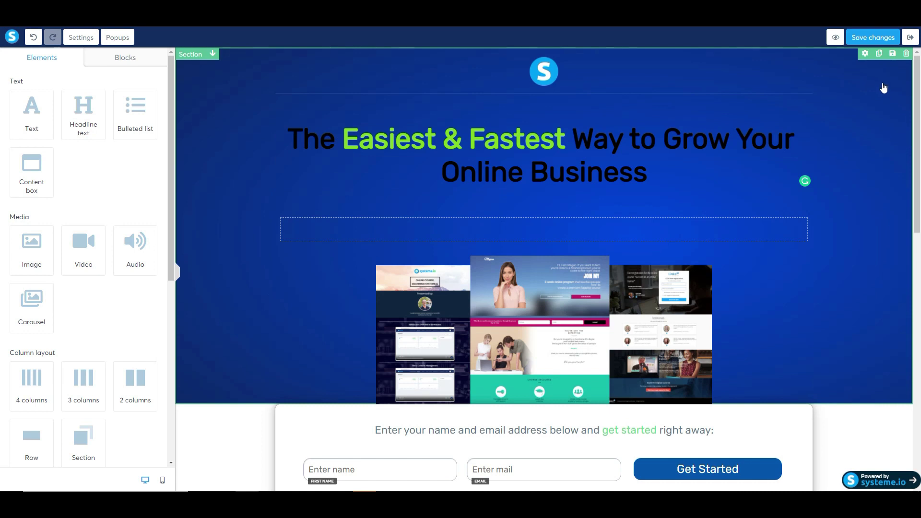
left_click(875, 41)
left_click(911, 38)
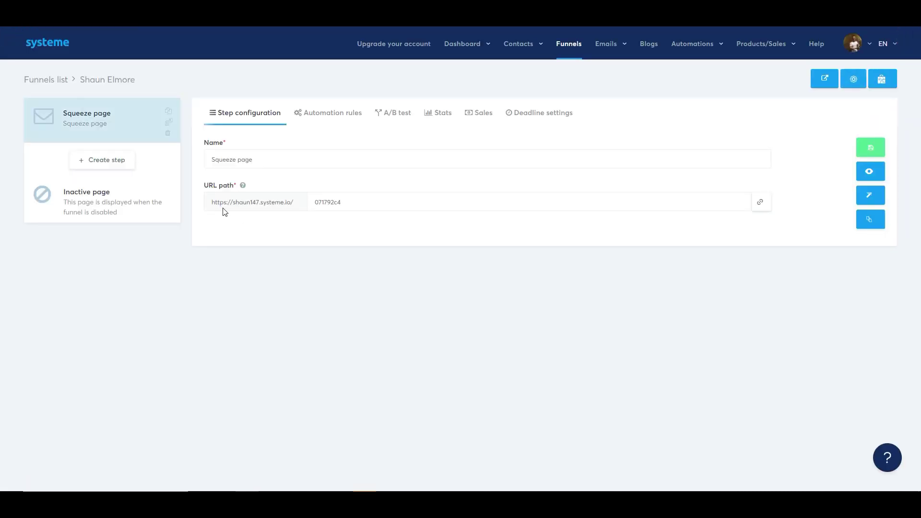
Open the squeeze page's URL in a new browser tab and scroll through the live page.
left_click(760, 203)
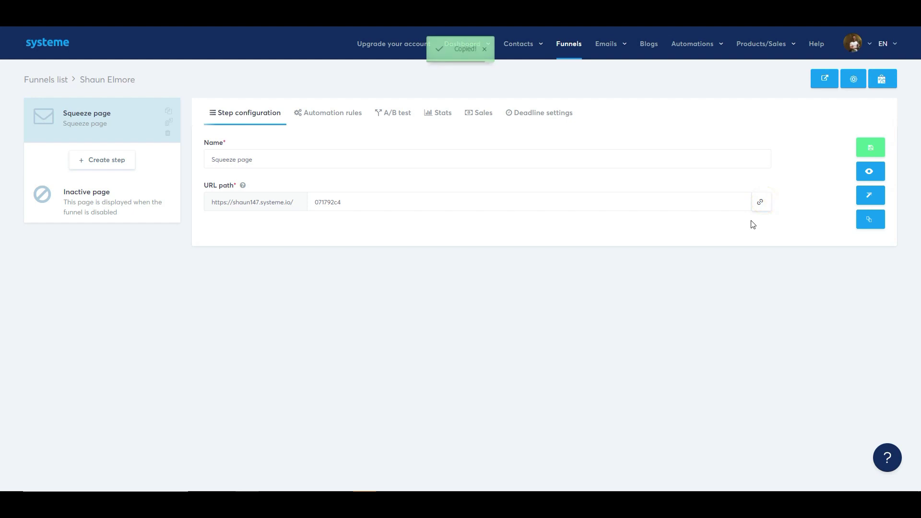
key("ctrl+t")
key("ctrl+v")
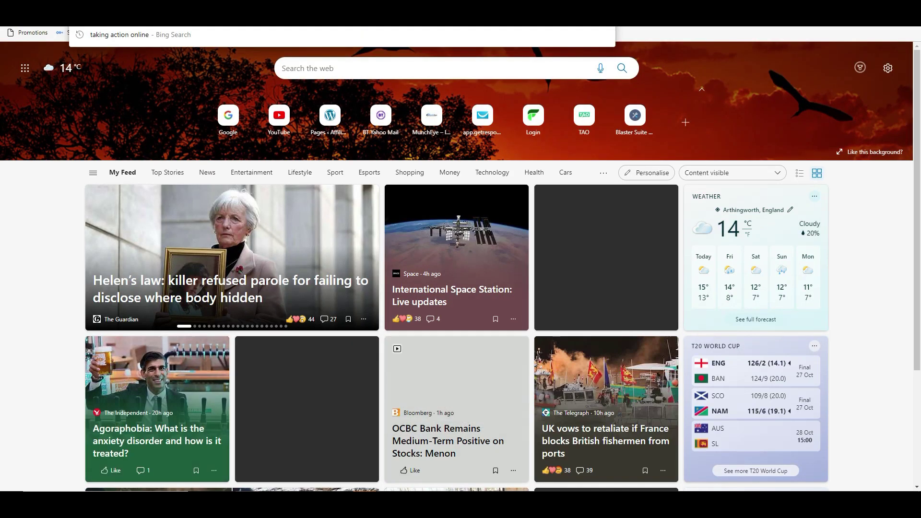
key("Return")
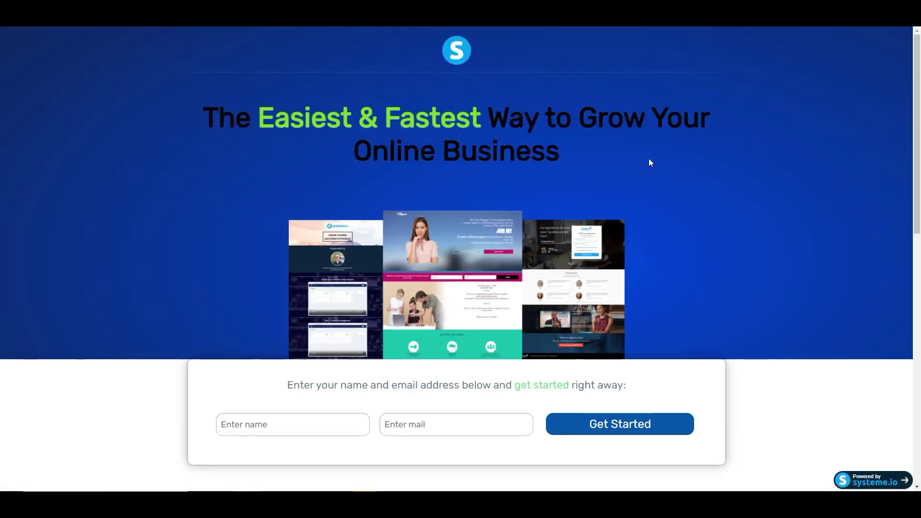
scroll(802, 295, "down", 4)
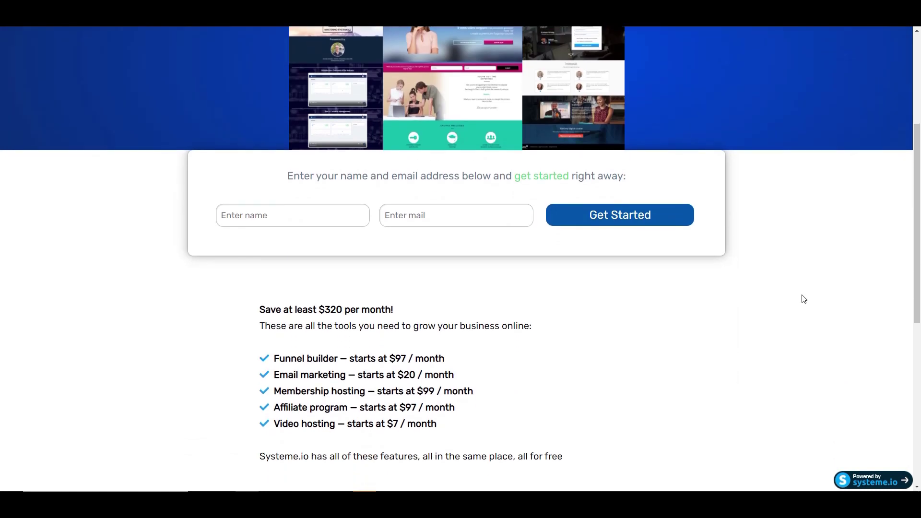
scroll(804, 299, "down", 7)
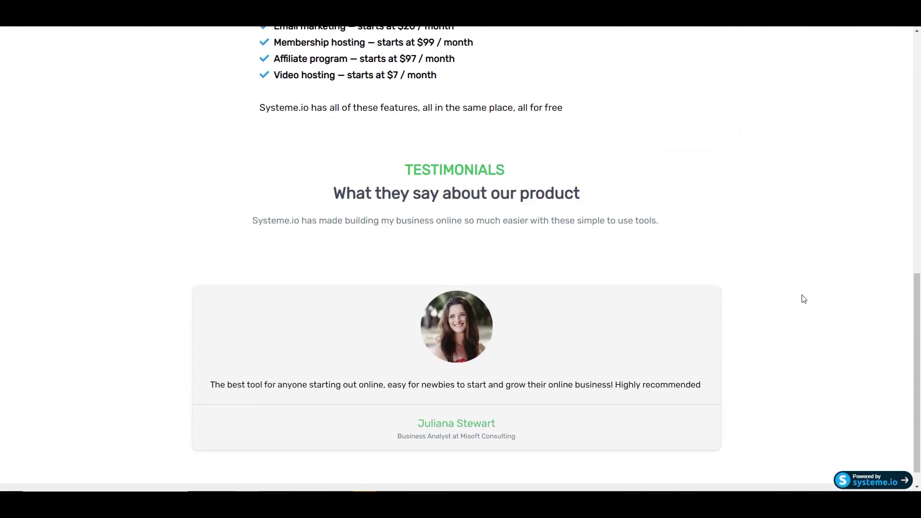
scroll(804, 299, "up", 12)
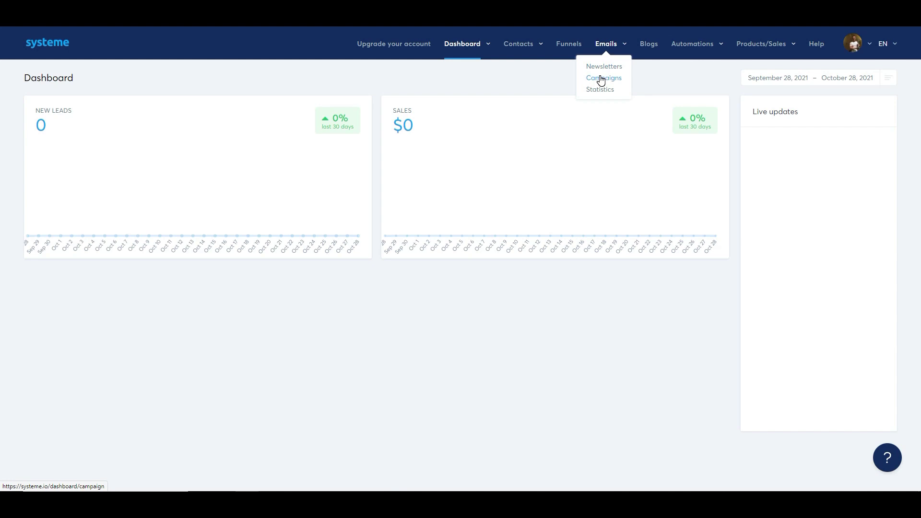
Return to the Systeme.io dashboard tab and look over the Emails, Automations and Contacts menus.
mouse_move(706, 48)
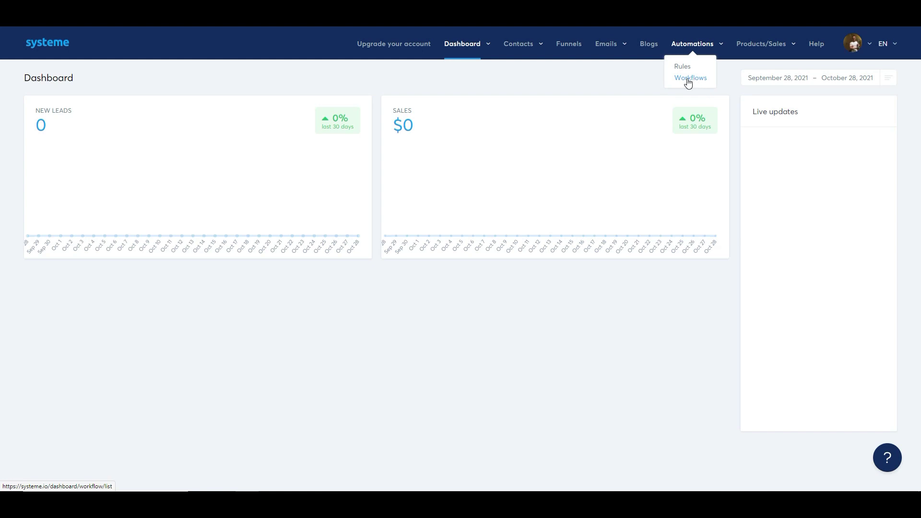
mouse_move(611, 85)
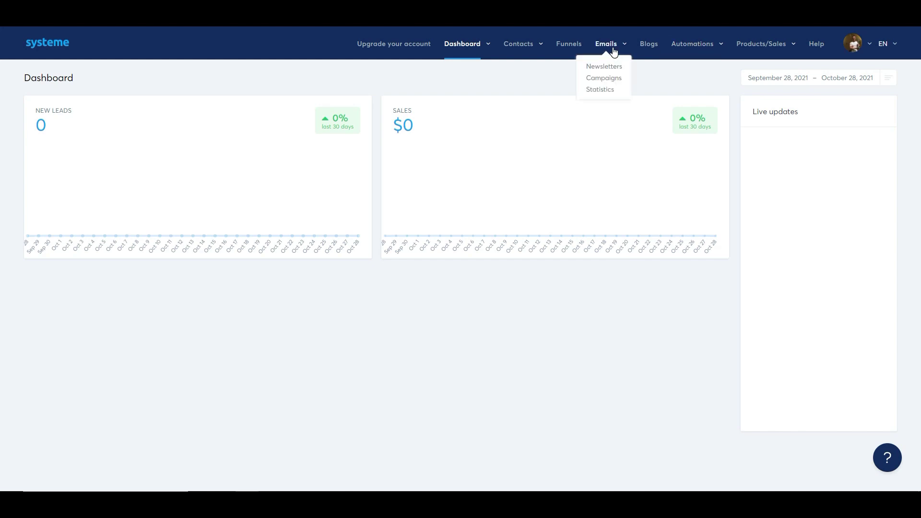
mouse_move(516, 44)
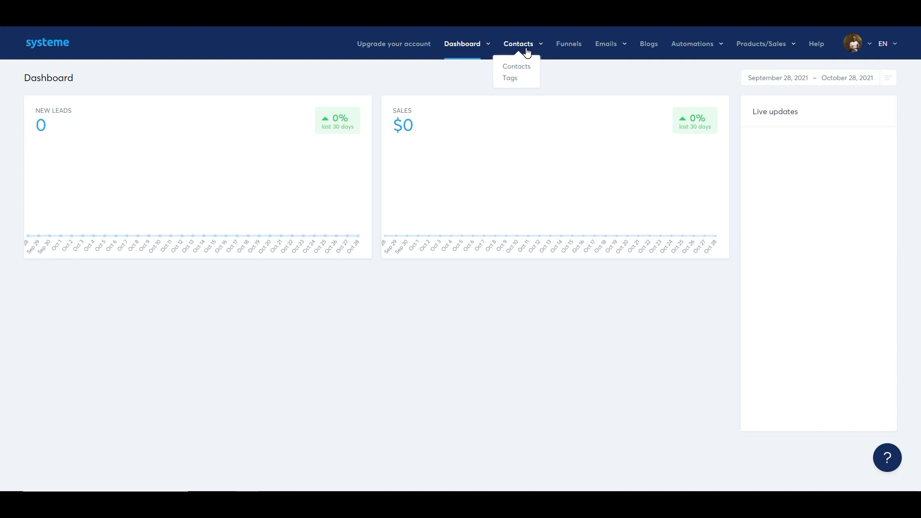
In Contacts > Tags, delete the 'Weight Loss Subscriber' tag.
left_click(510, 78)
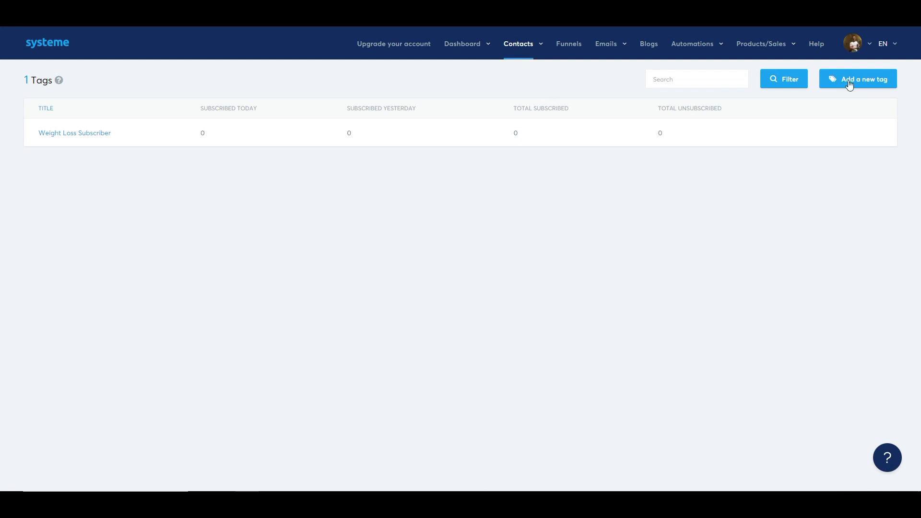
left_click(864, 79)
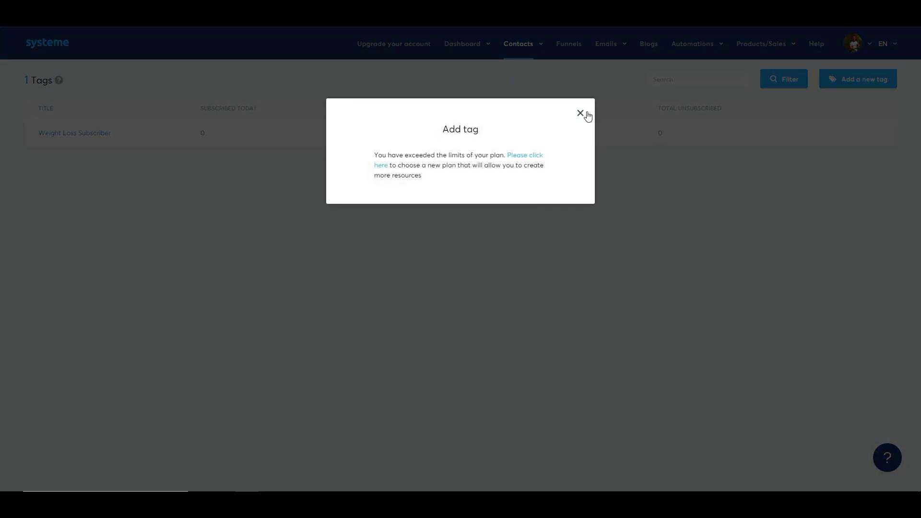
left_click(580, 114)
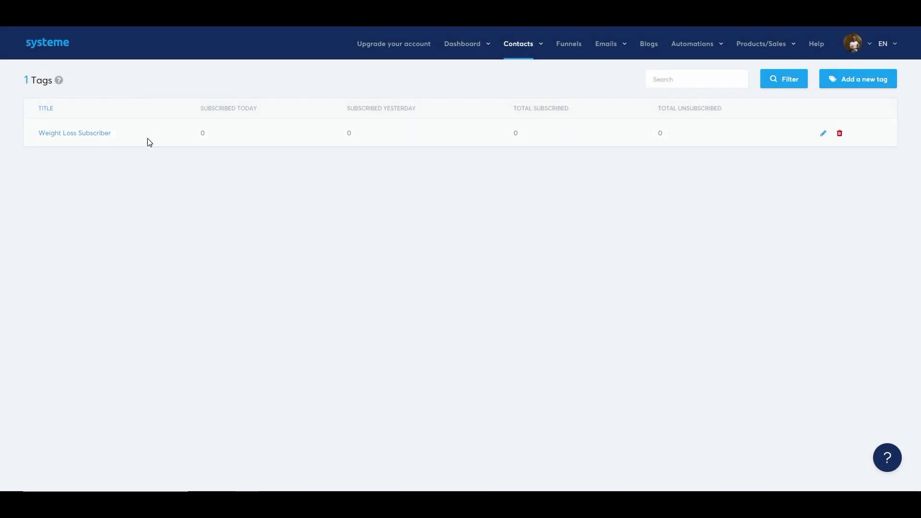
left_click(148, 138)
left_click(840, 135)
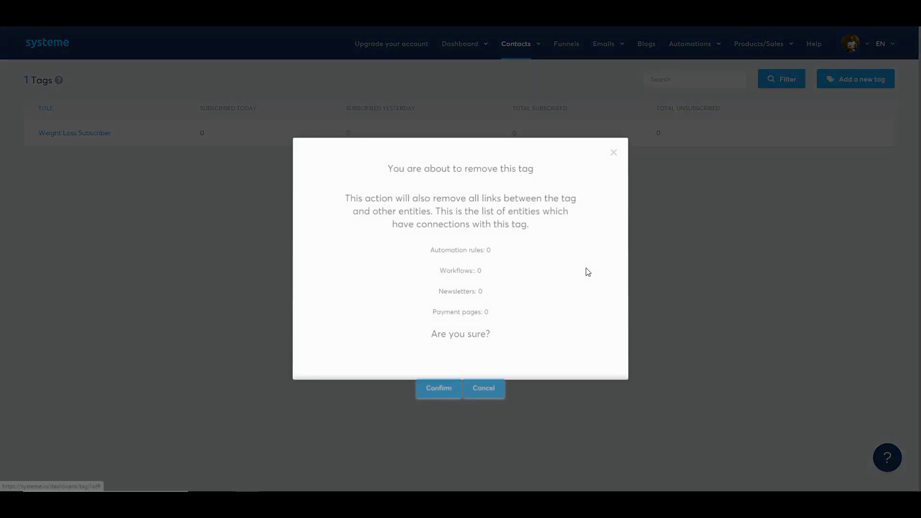
left_click(452, 371)
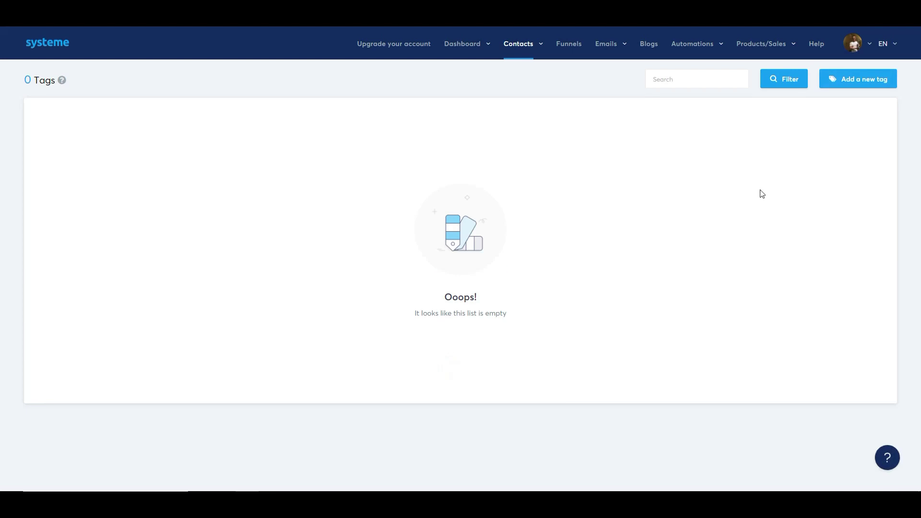
Create a new contact tag named 'system.io2 optin'.
left_click(867, 79)
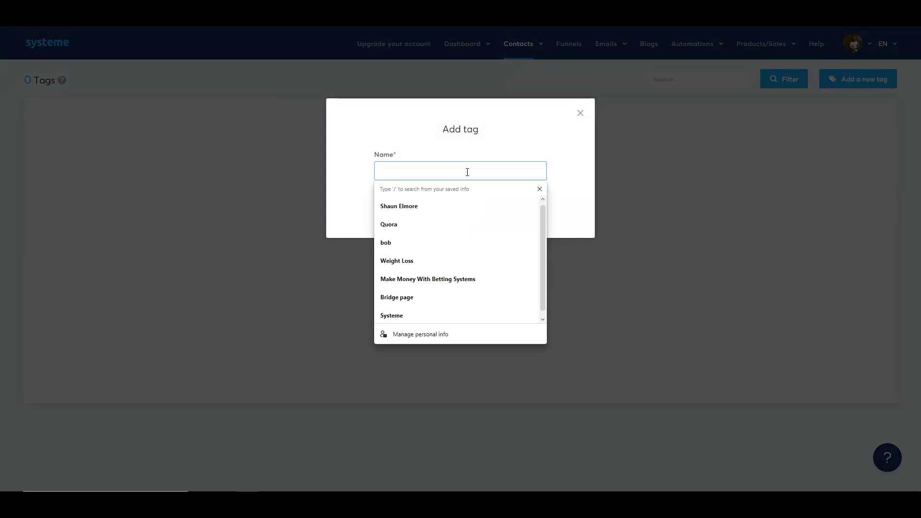
left_click(467, 171)
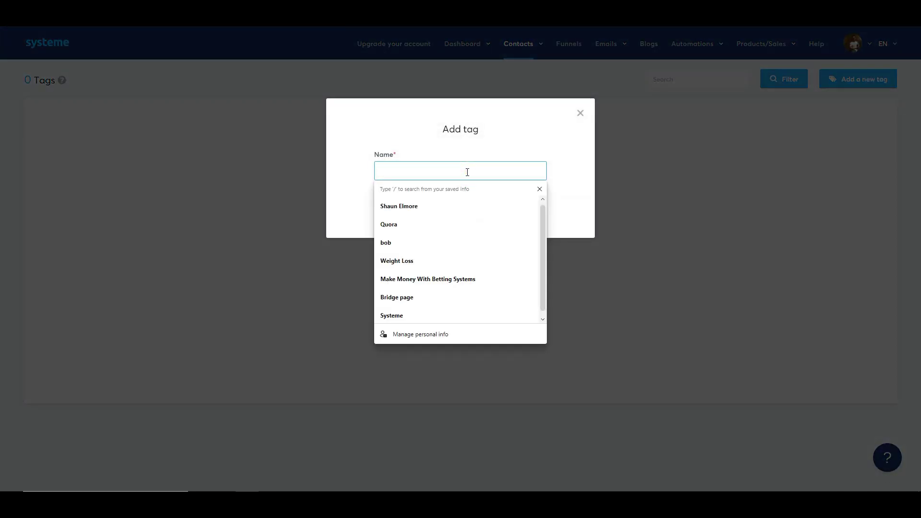
type("system")
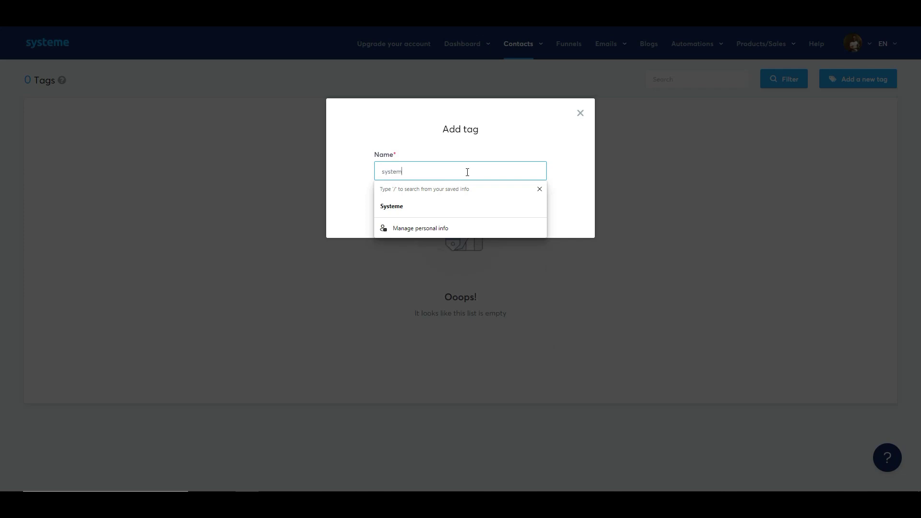
type(".io2 optin")
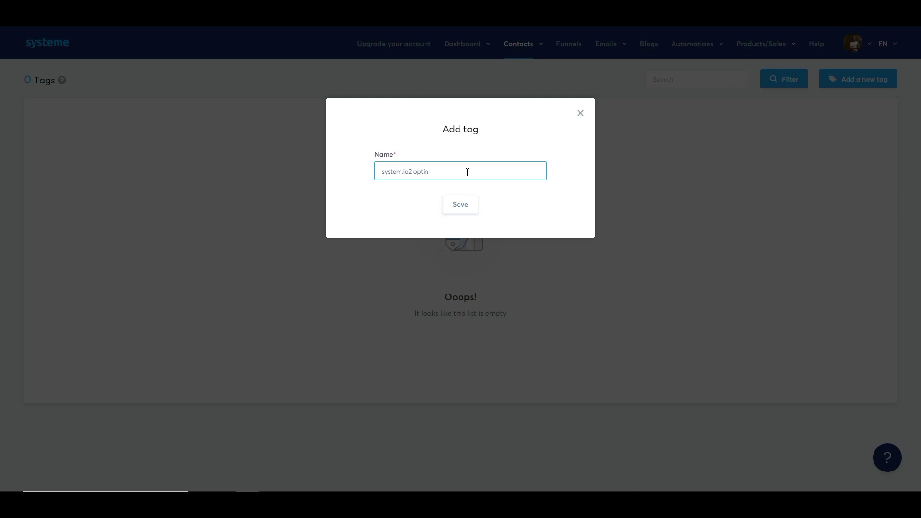
left_click(475, 209)
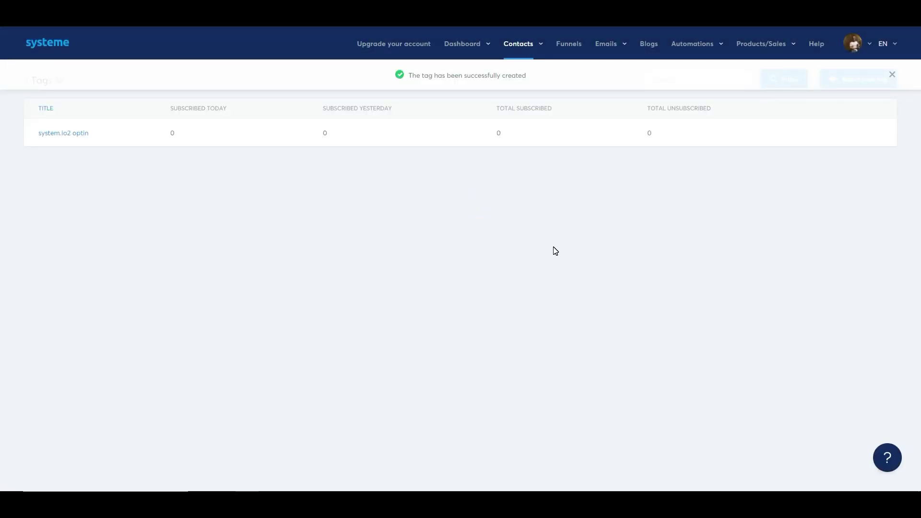
left_click(63, 134)
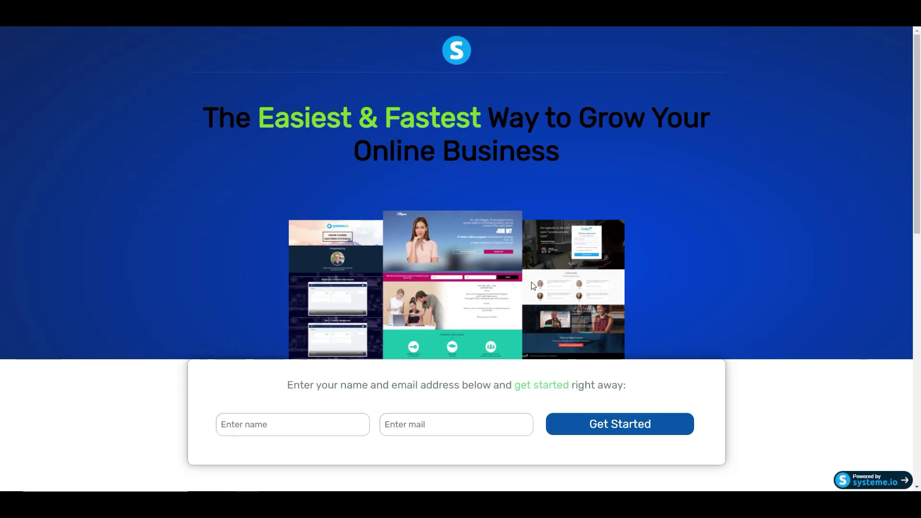
scroll(533, 286, "down", 10)
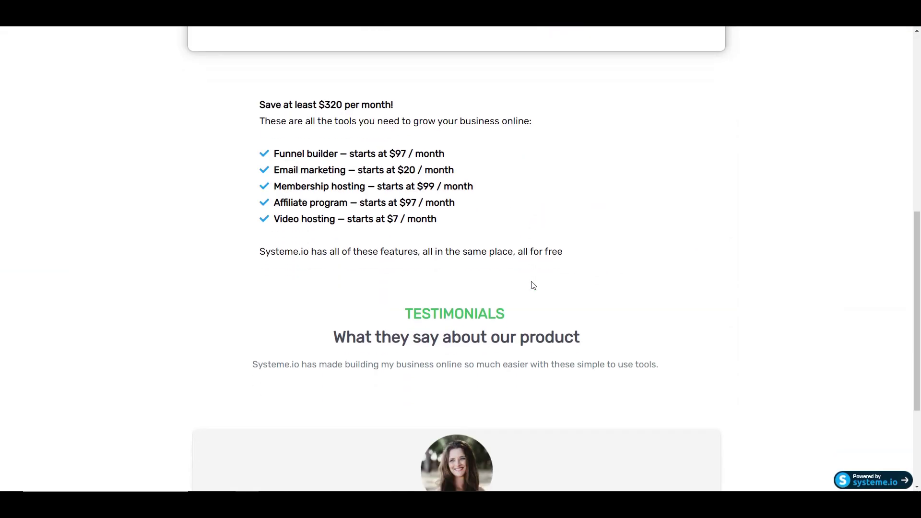
scroll(531, 285, "up", 9)
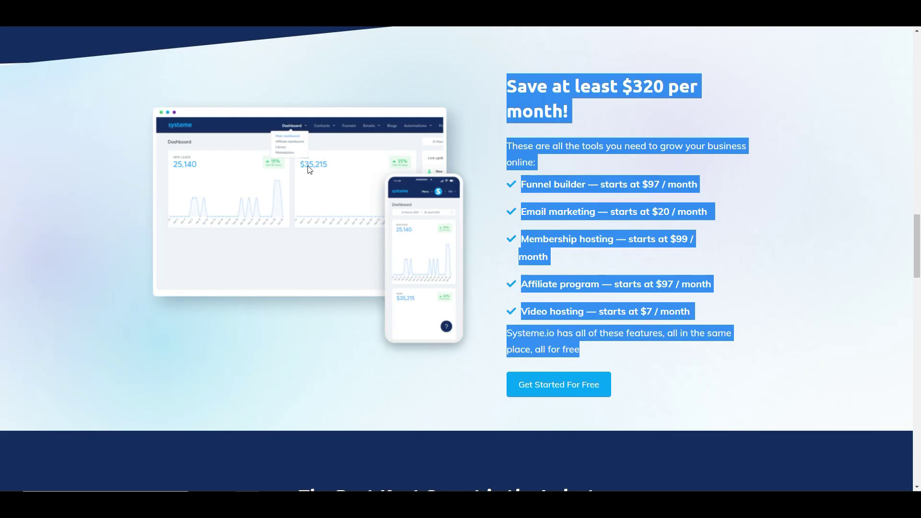
left_click(366, 48)
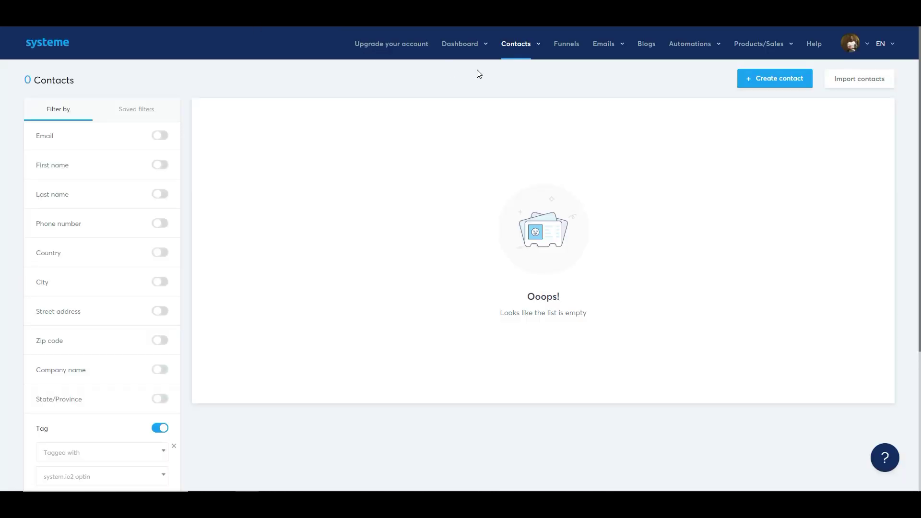
From Automations > Workflows, create a workflow named 'system.io2 optin'.
mouse_move(690, 45)
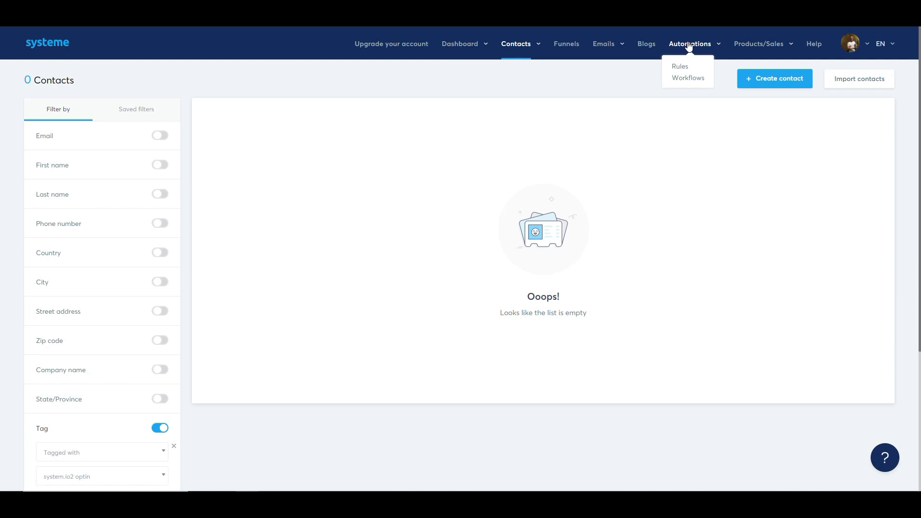
left_click(695, 80)
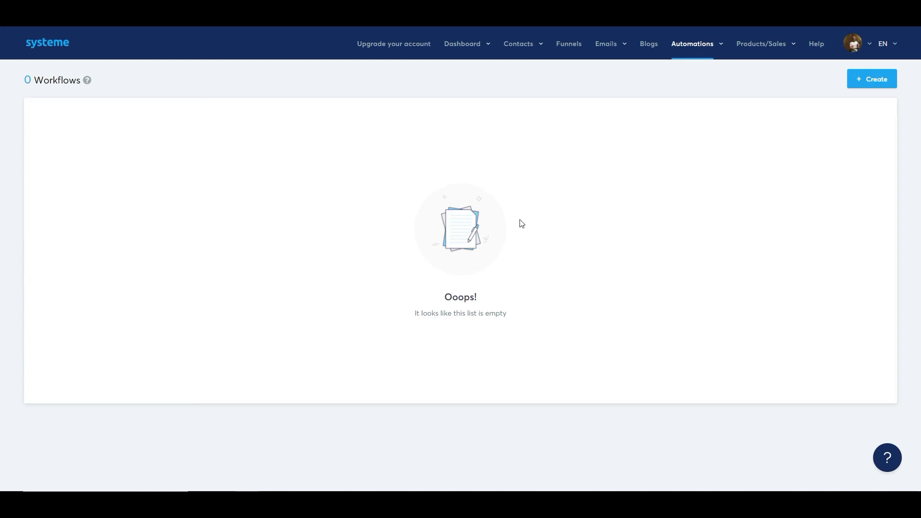
left_click(857, 82)
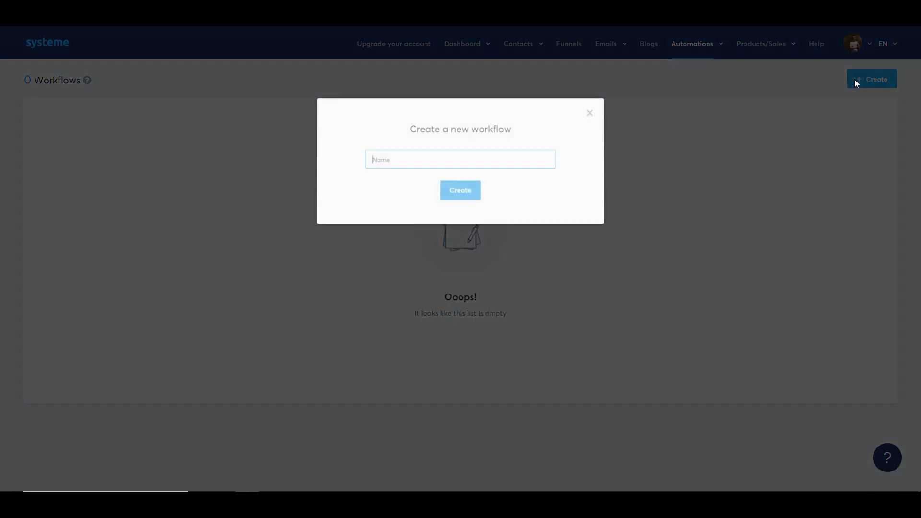
left_click(475, 159)
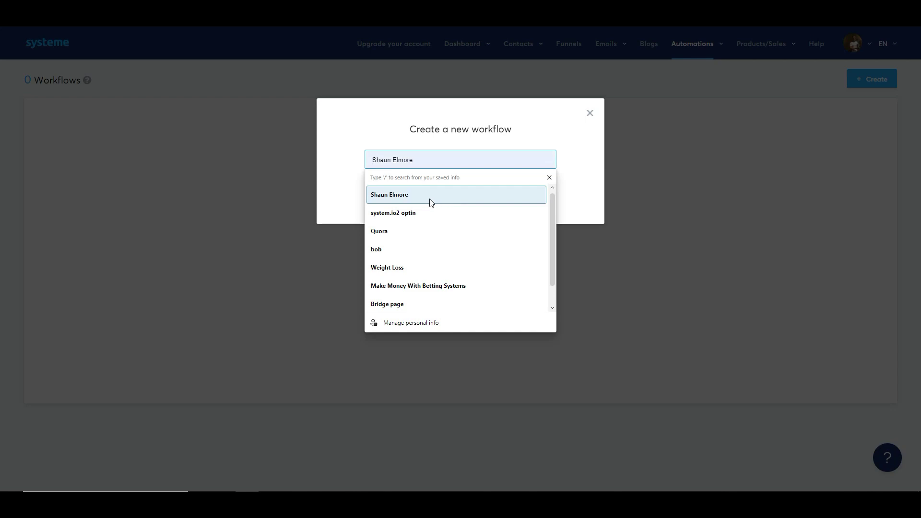
left_click(398, 214)
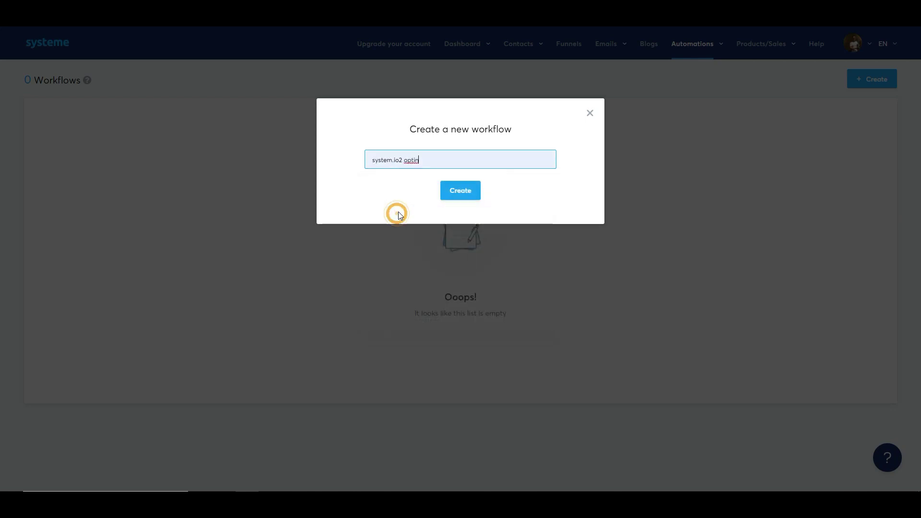
left_click(458, 192)
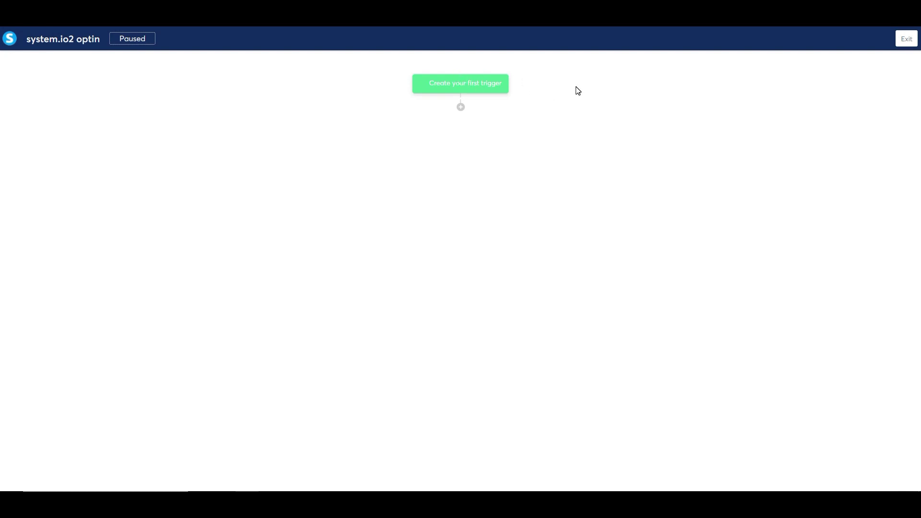
Add a 'Funnel form subscribed' trigger set to the 'Squeeze page' form.
left_click(445, 82)
left_click(576, 237)
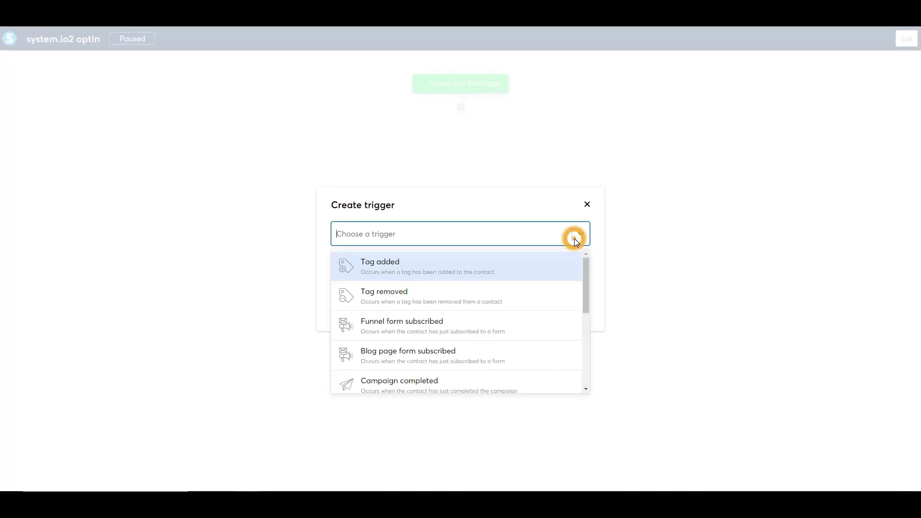
scroll(492, 293, "down", 1)
left_click(456, 303)
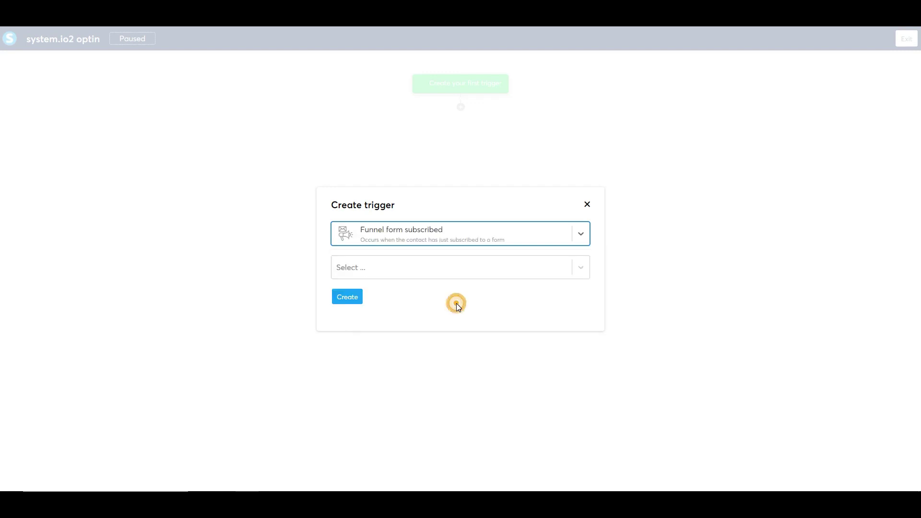
left_click(447, 274)
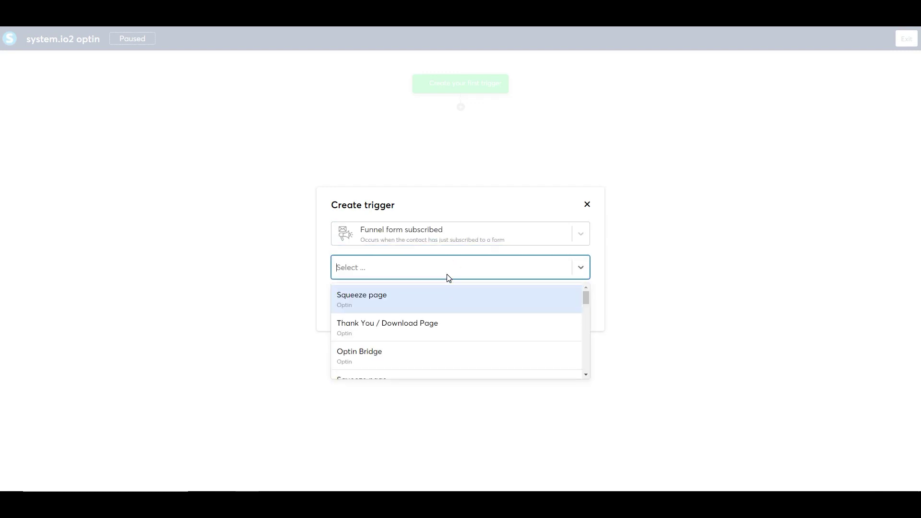
scroll(459, 316, "down", 1)
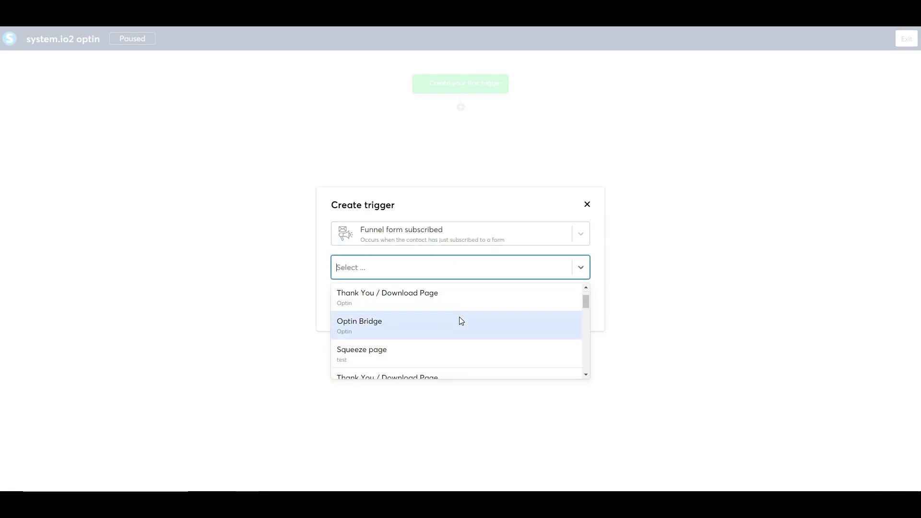
scroll(459, 316, "down", 1)
scroll(459, 318, "down", 2)
left_click(459, 317)
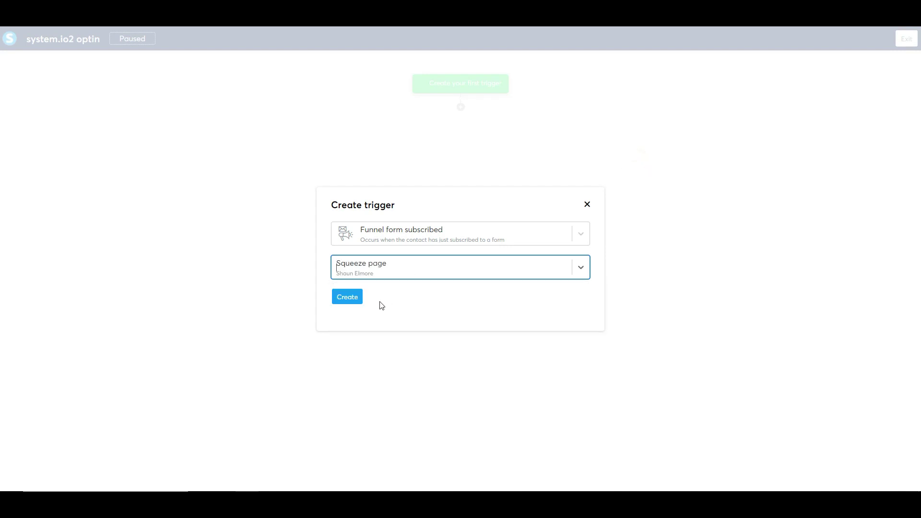
left_click(349, 300)
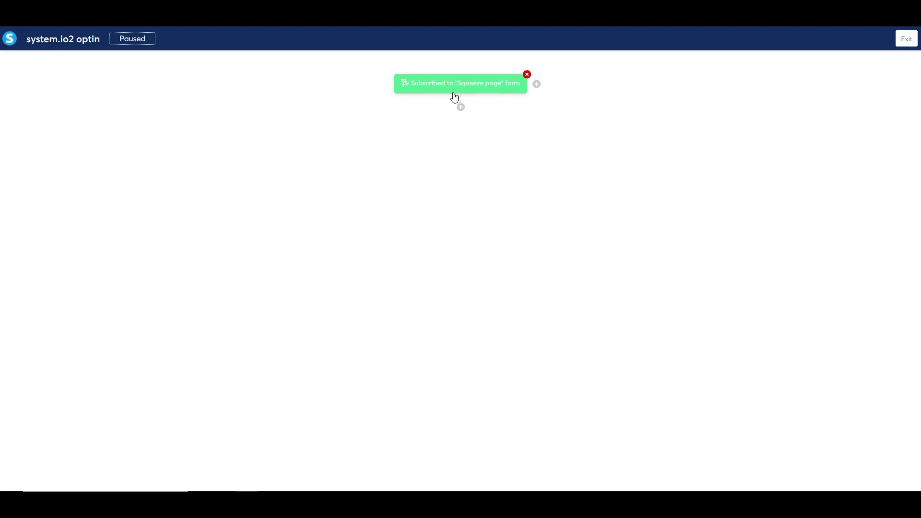
Add an 'Apply a tag' action after the trigger using the 'system.io2 optin' tag.
left_click(460, 106)
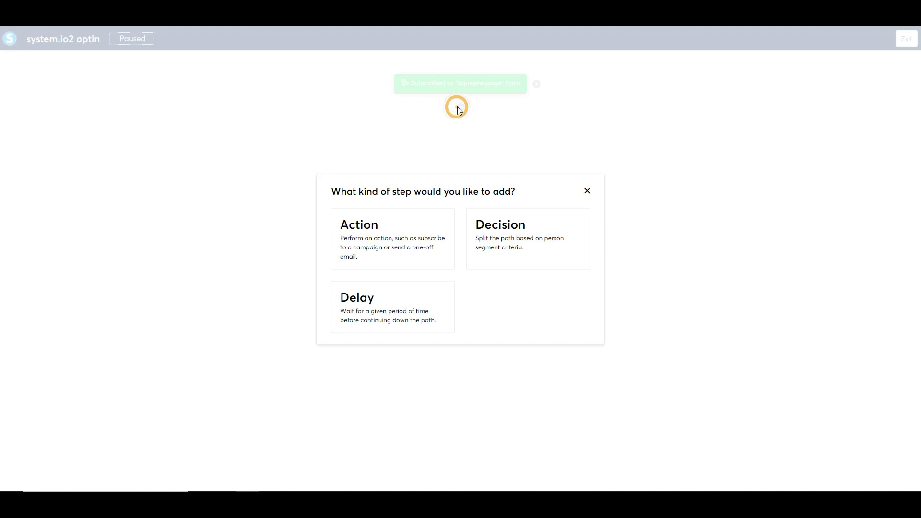
left_click(368, 242)
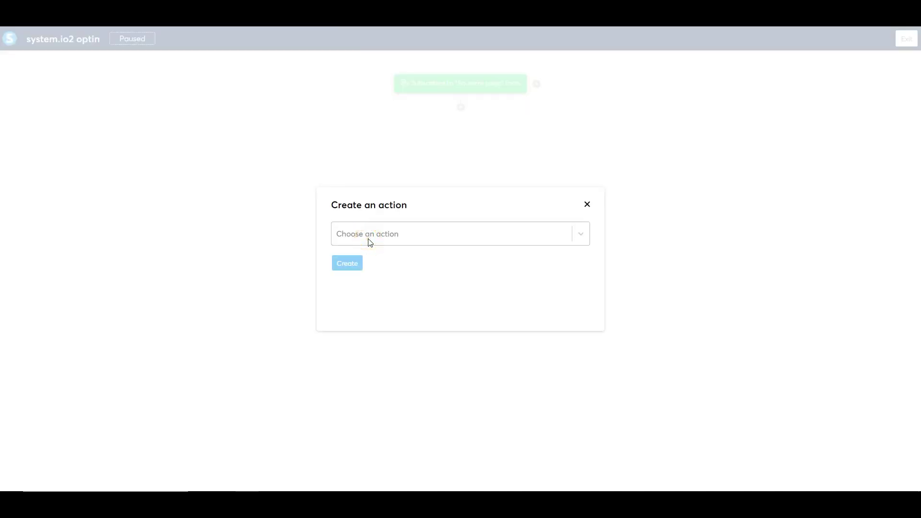
left_click(396, 240)
left_click(409, 263)
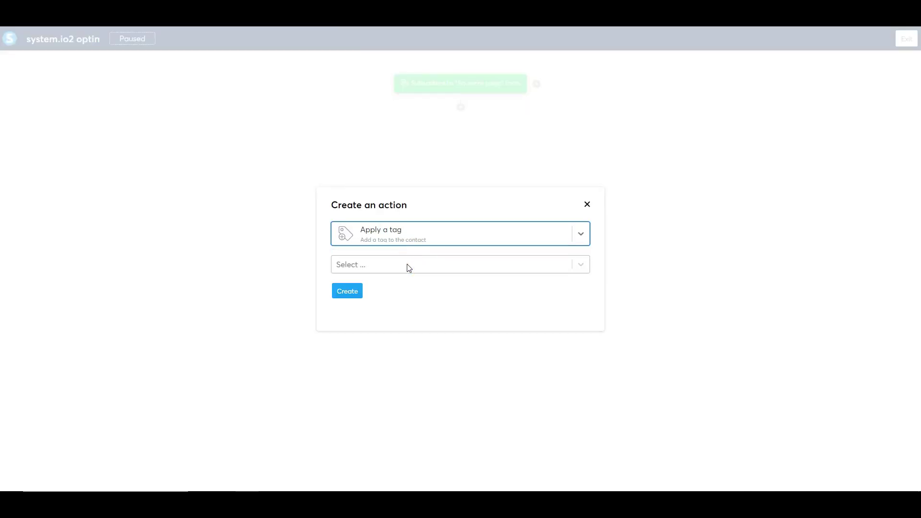
left_click(407, 265)
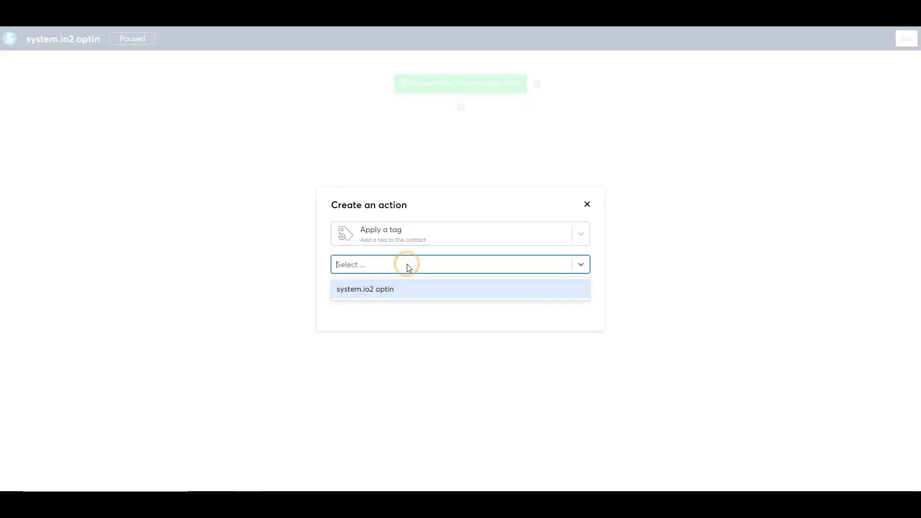
left_click(417, 291)
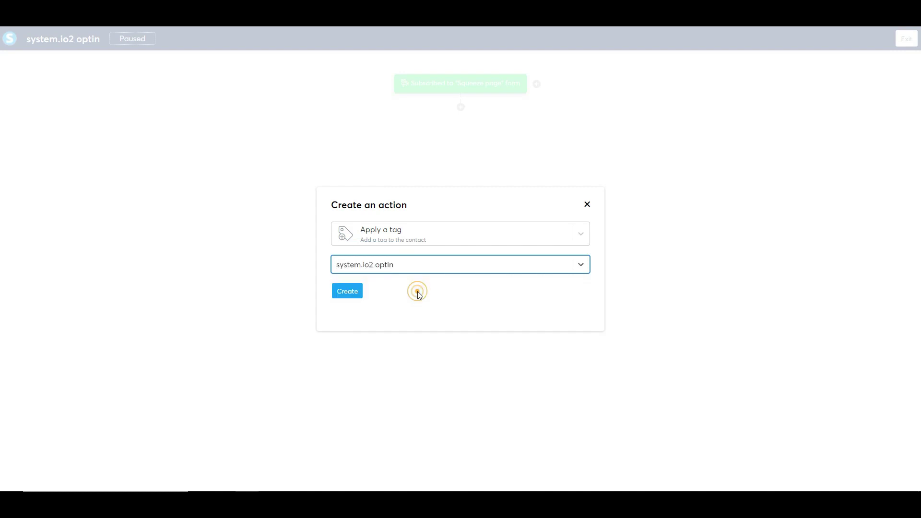
left_click(349, 291)
Begin a 'Send an email' action after the tag step, check existing emails, then cancel it.
left_click(462, 151)
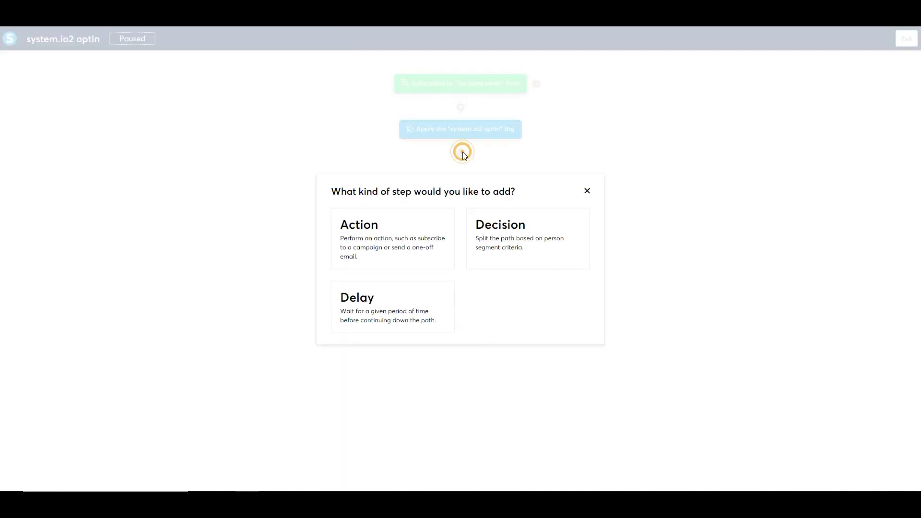
left_click(386, 234)
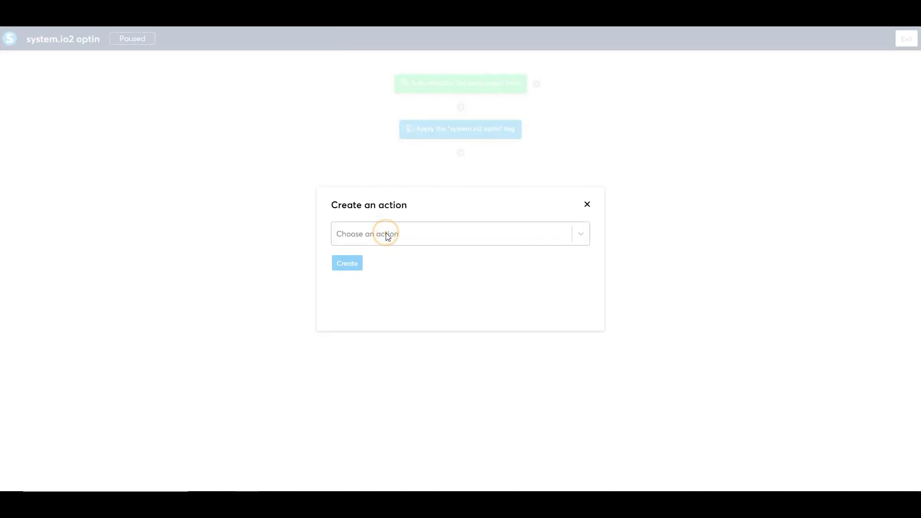
left_click(387, 234)
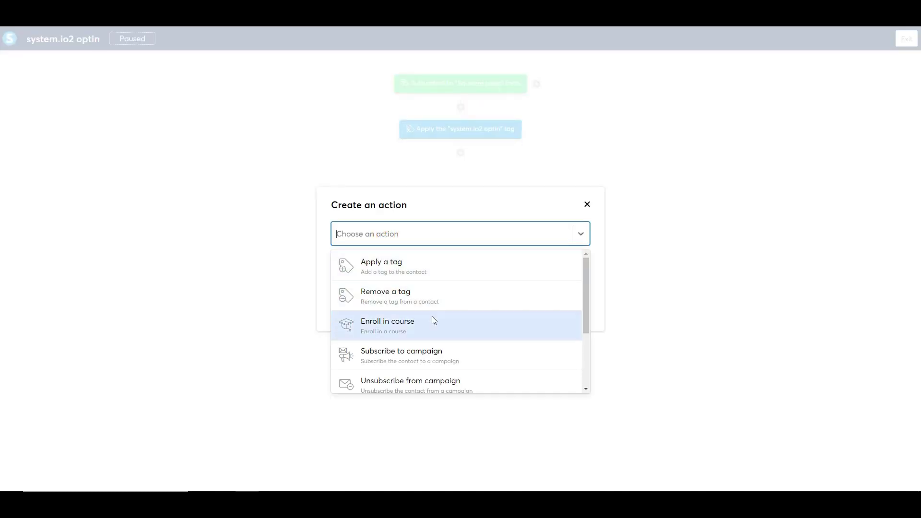
scroll(432, 317, "down", 2)
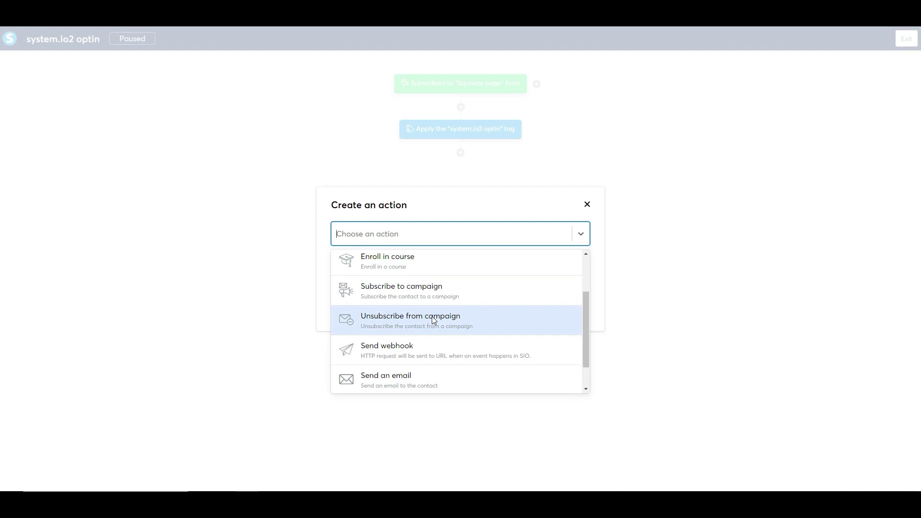
scroll(433, 320, "down", 1)
left_click(417, 352)
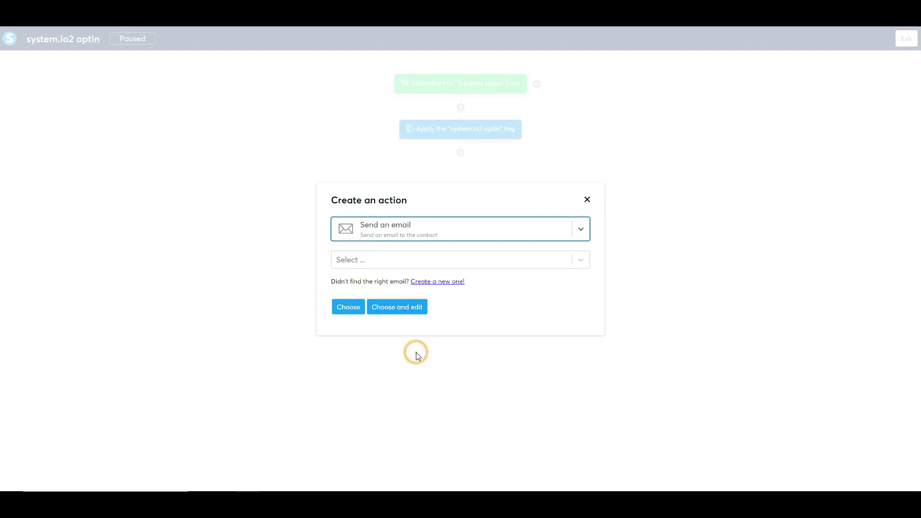
left_click(380, 266)
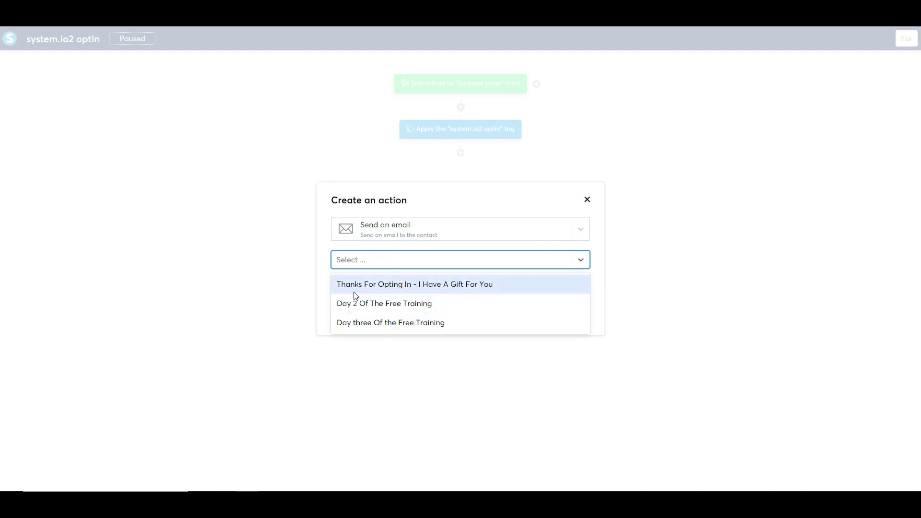
left_click(294, 277)
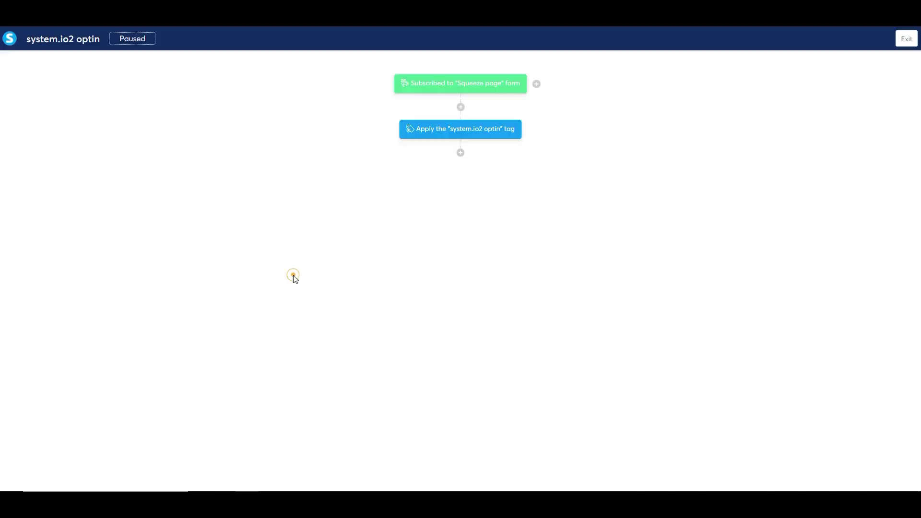
Add a 'Send an email' action after the tag step with a new email subjected 'Welcome'.
left_click(460, 152)
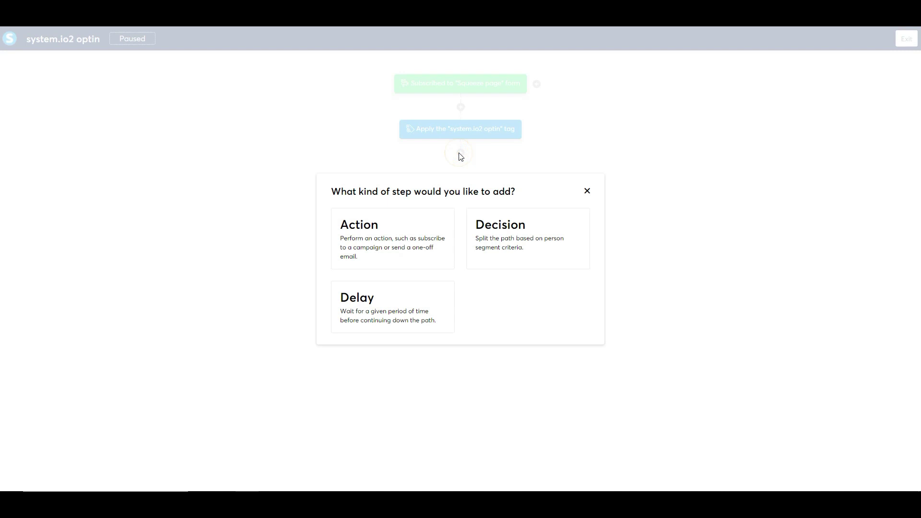
left_click(420, 217)
left_click(451, 233)
scroll(462, 307, "down", 2)
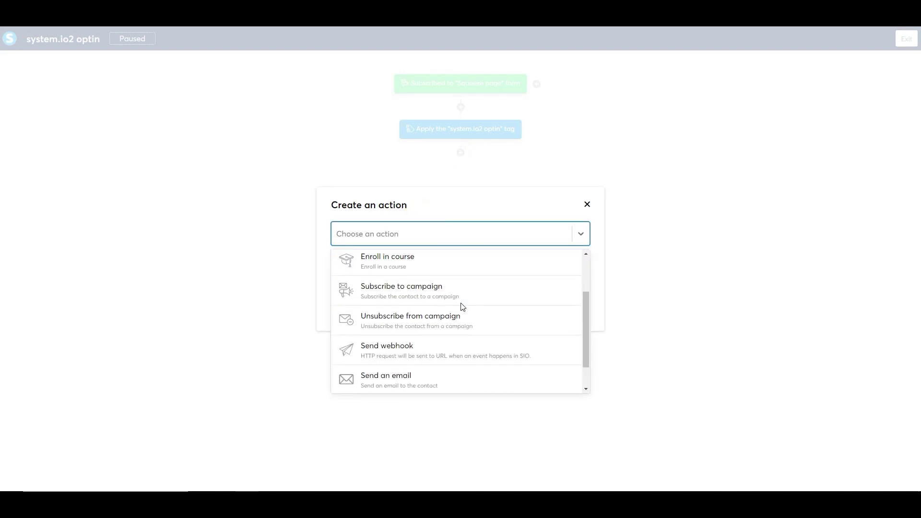
left_click(434, 379)
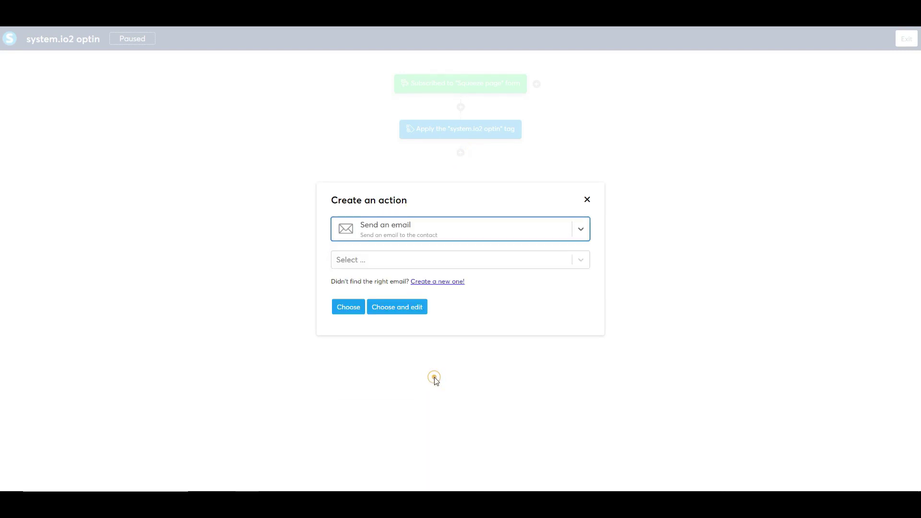
left_click(450, 283)
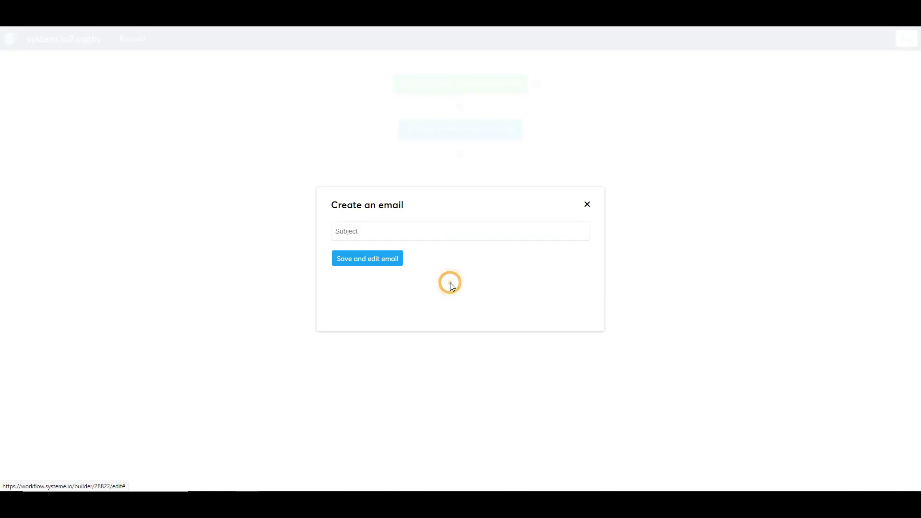
left_click(435, 234)
left_click(403, 229)
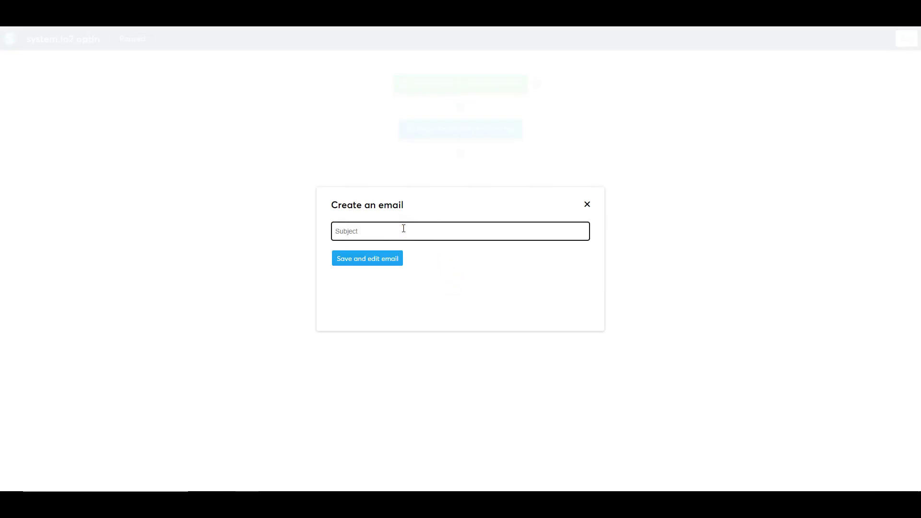
type("Welcome")
Save the new email and complete its subject as 'Welcome !- Thanks For Subscribing To My Newsletter'.
left_click(378, 262)
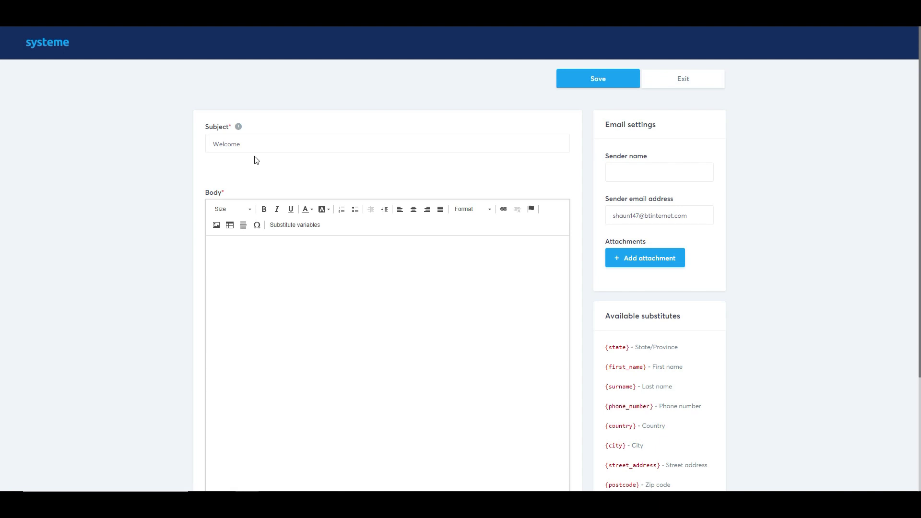
left_click(249, 144)
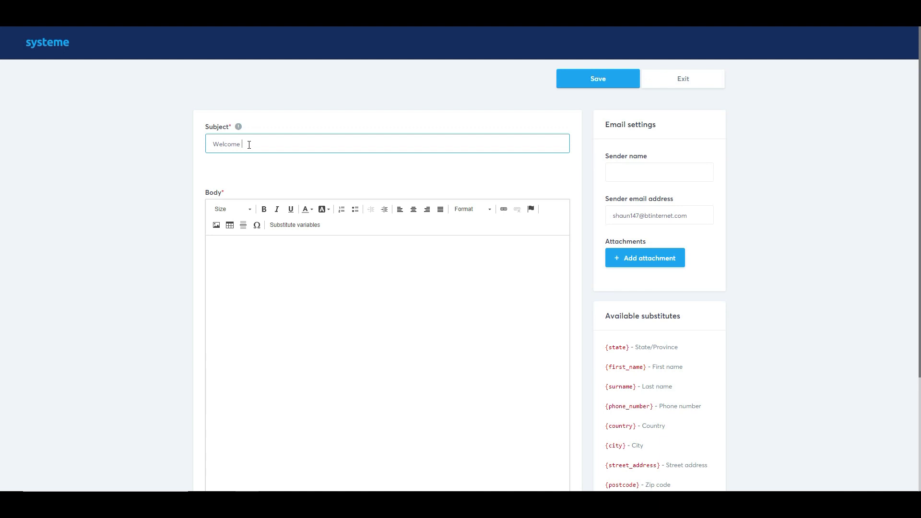
type("!- Thanks For Subscribing To My Newsletter")
Enter the sender's name and dismiss the suggestions, leaving the body ready for writing.
left_click(638, 177)
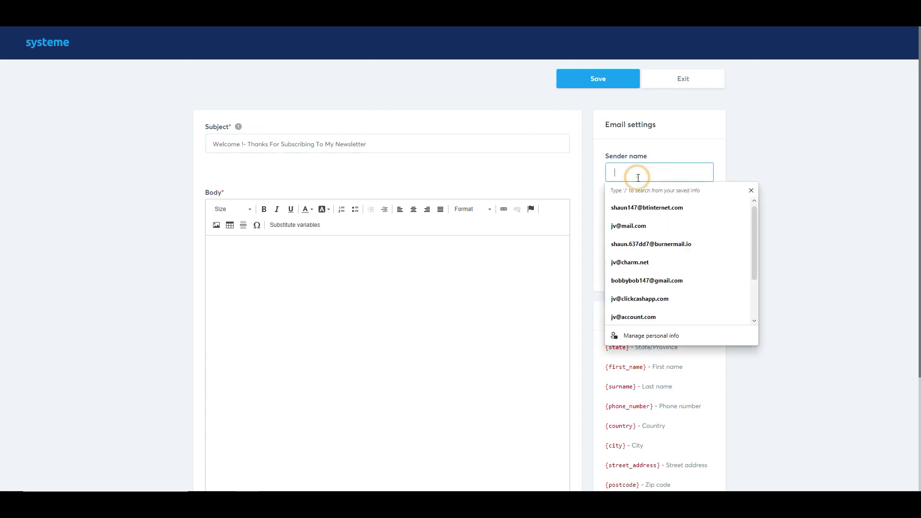
type("Shaun")
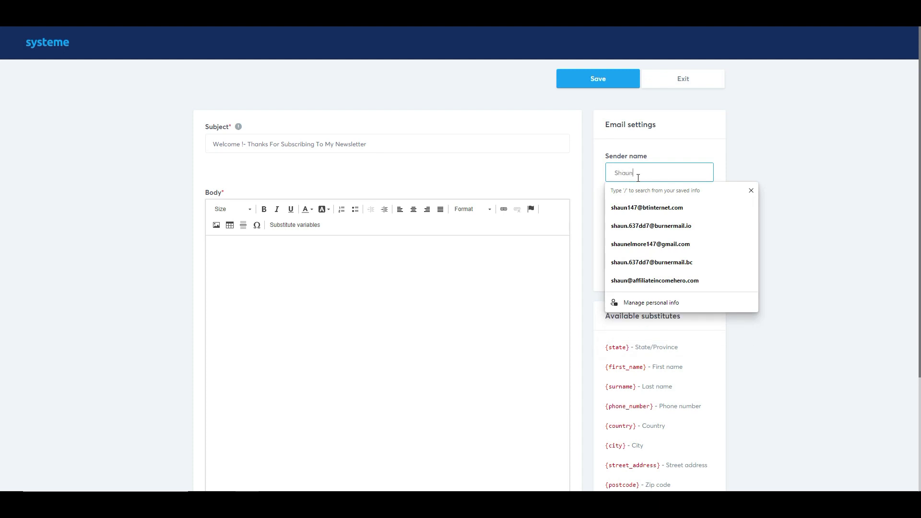
left_click(506, 270)
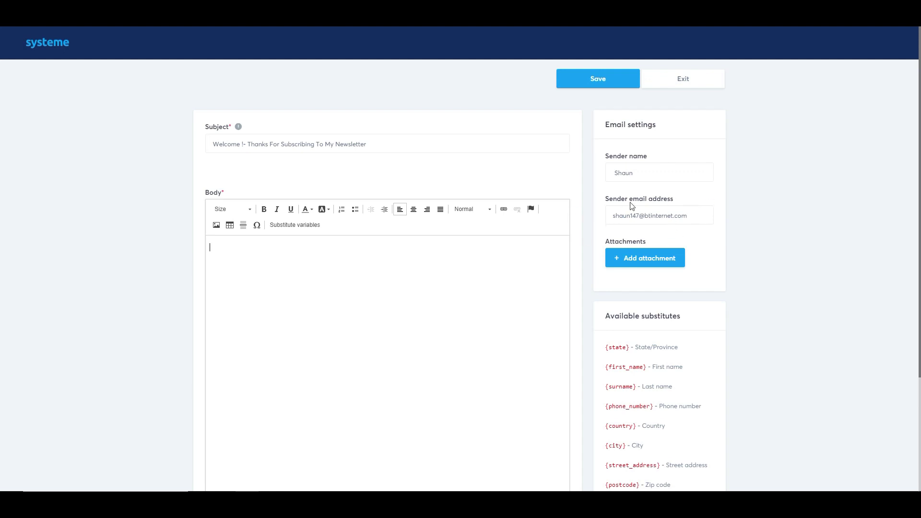
left_click(264, 257)
Write the body 'Hi{first_name}' followed by 'Thanks for joining here is your free gift.'.
scroll(728, 413, "down", 3)
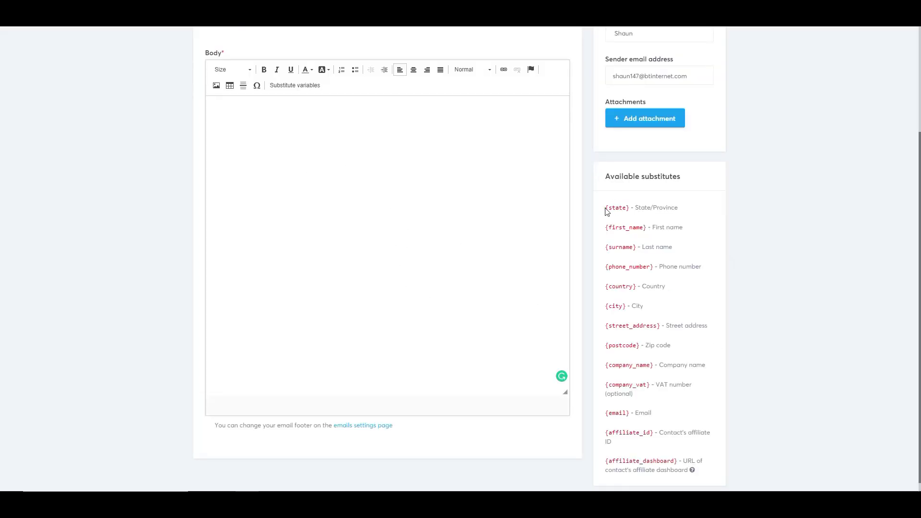
left_click_drag(606, 208, 647, 228)
key("ctrl+c")
left_click(233, 114)
type("Hi")
key("ctrl+v")
type("Thanks for join")
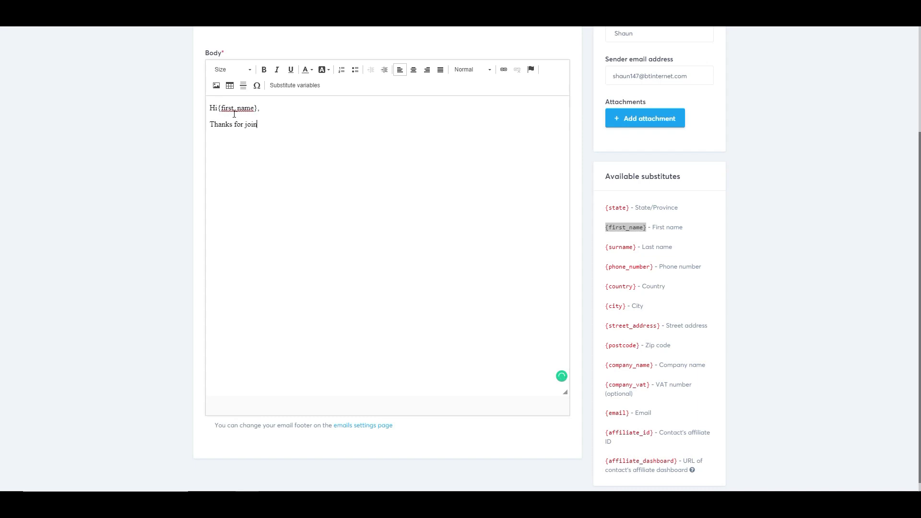
type("ing here is your free gift.")
scroll(509, 245, "up", 3)
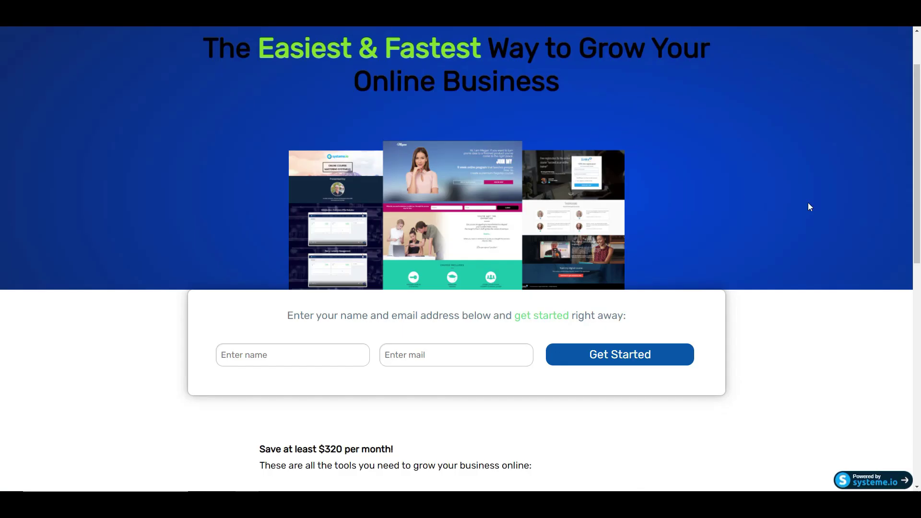
Back in the welcome email editor, add an attachment slot to the email.
scroll(816, 206, "down", 5)
scroll(729, 216, "up", 4)
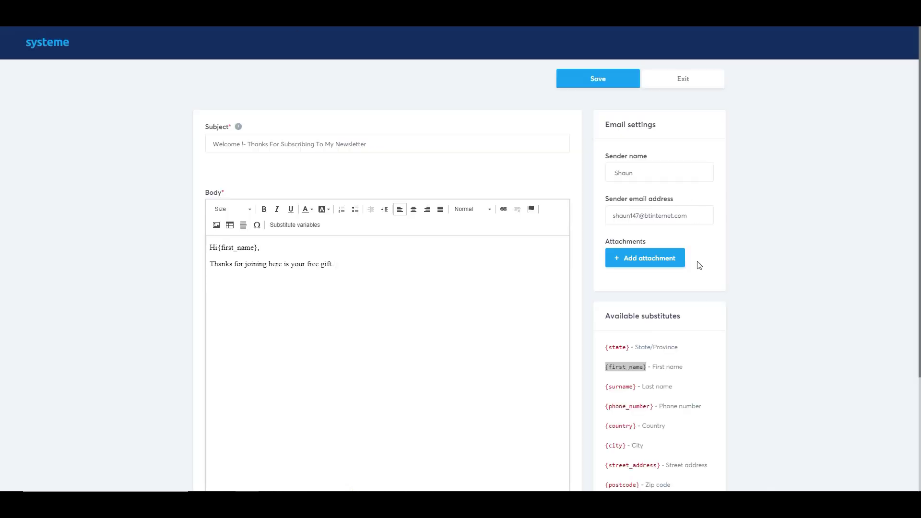
left_click(665, 262)
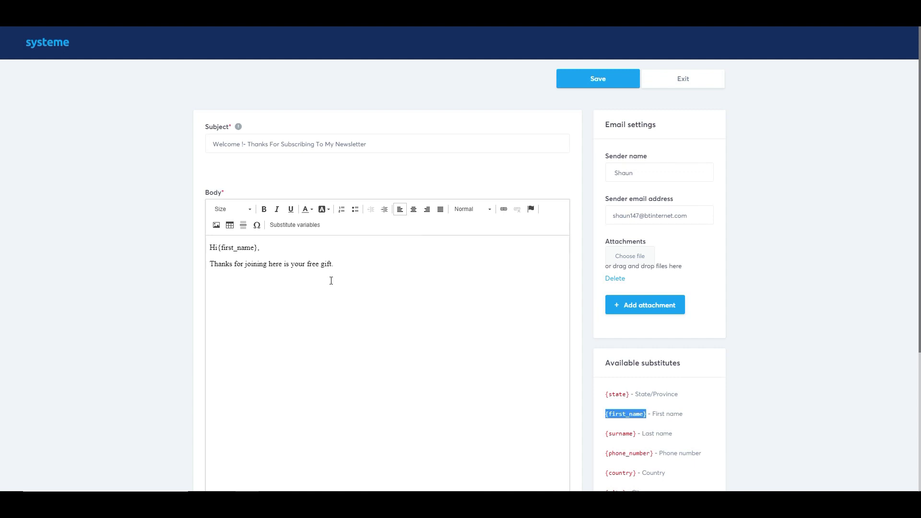
Save the welcome email and add a 'Wait 1 day' delay after its send step.
left_click(599, 80)
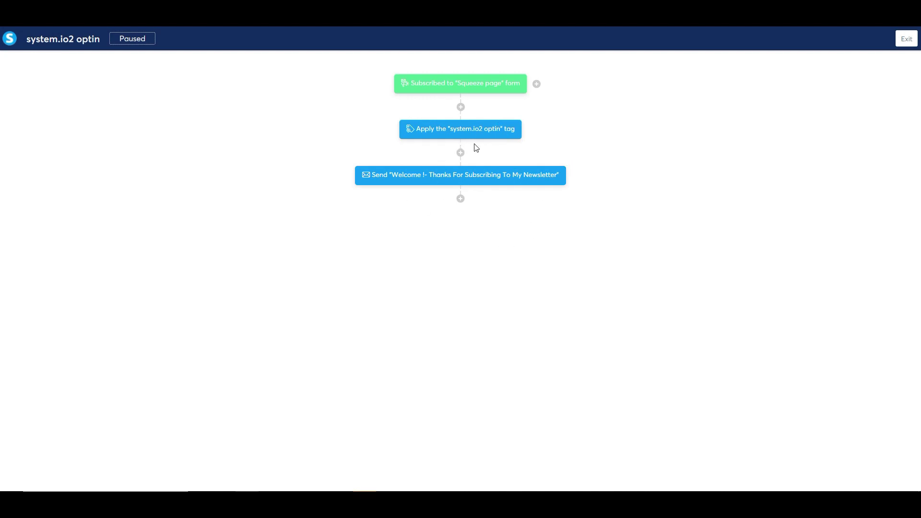
left_click(459, 199)
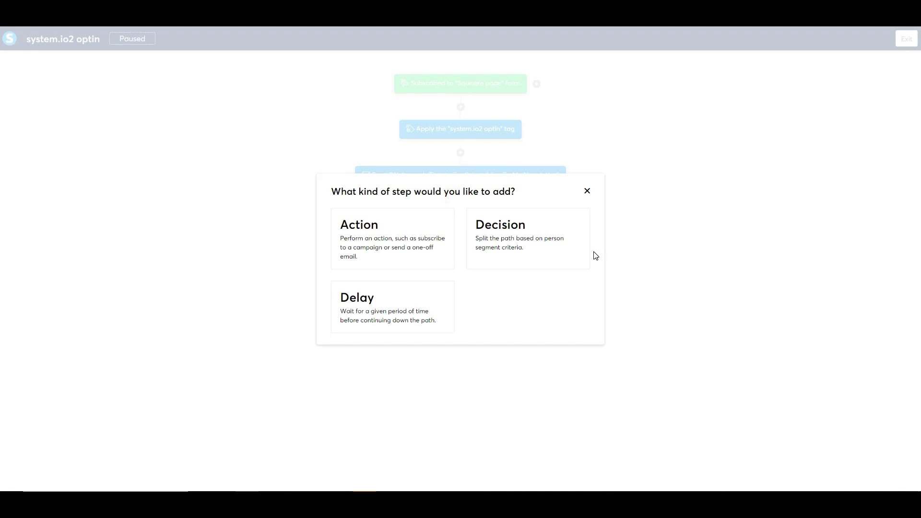
left_click(396, 237)
left_click(587, 206)
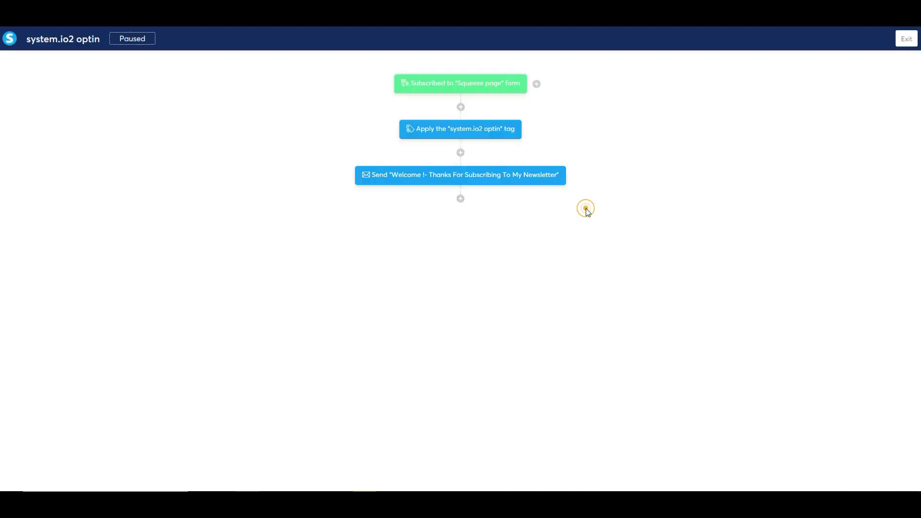
left_click(460, 199)
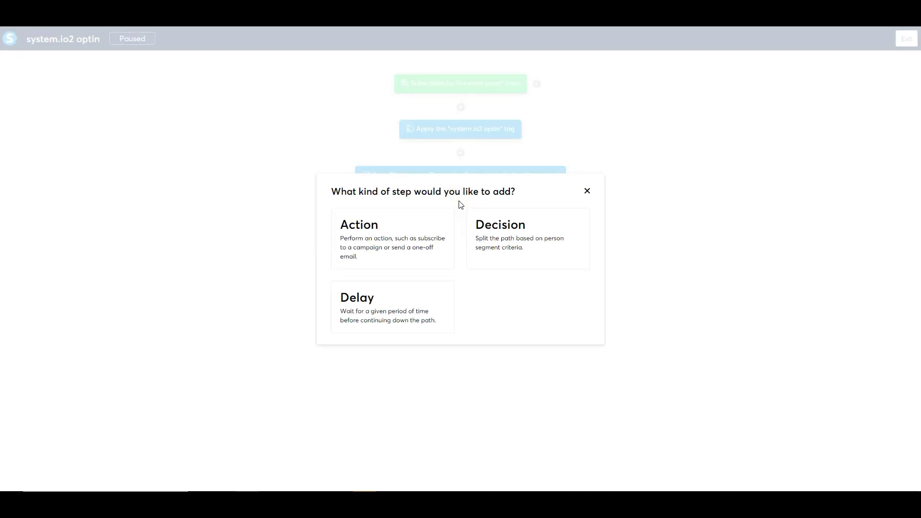
left_click(382, 316)
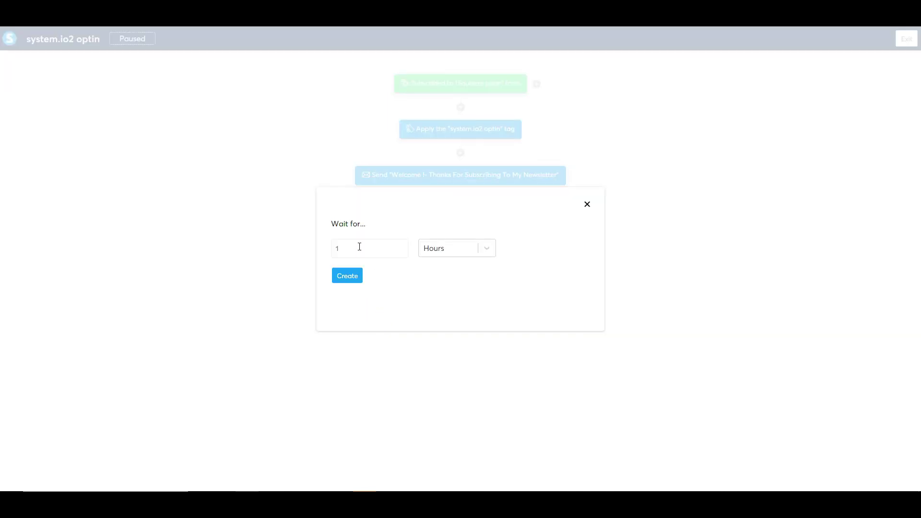
left_click(491, 248)
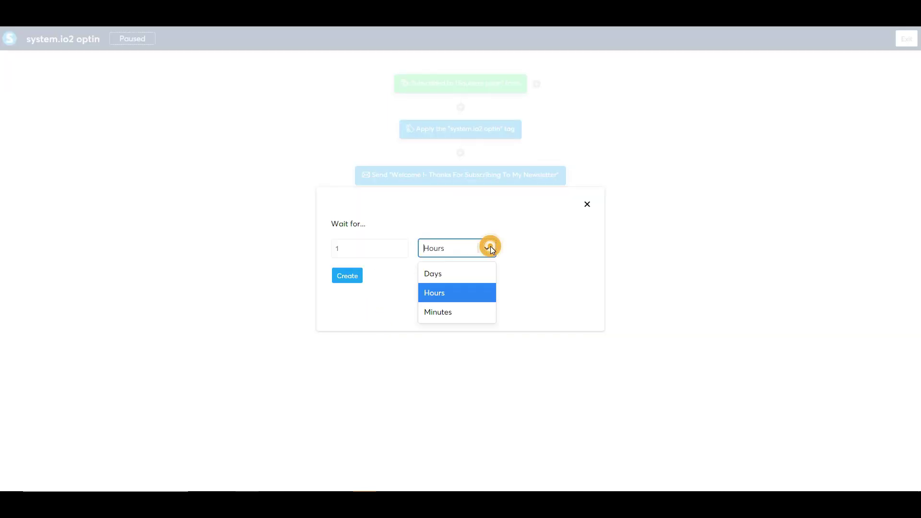
left_click(477, 278)
left_click(333, 242)
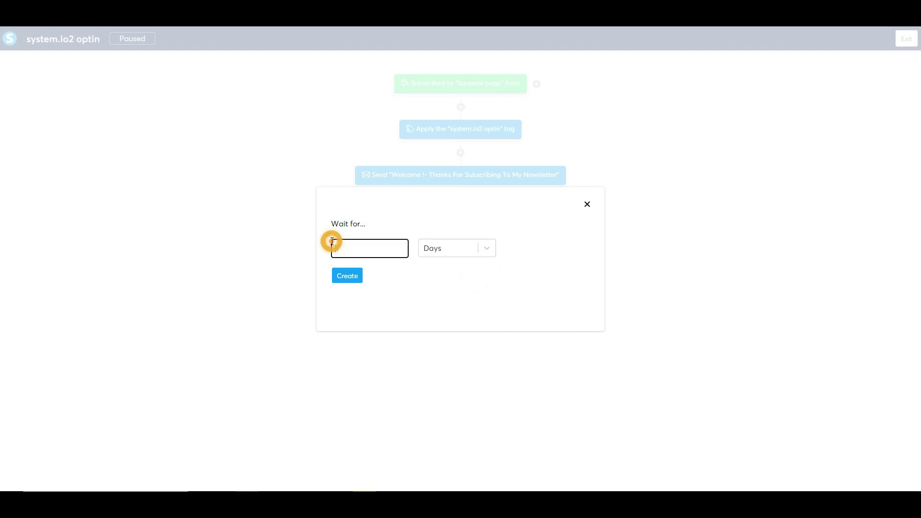
left_click(342, 280)
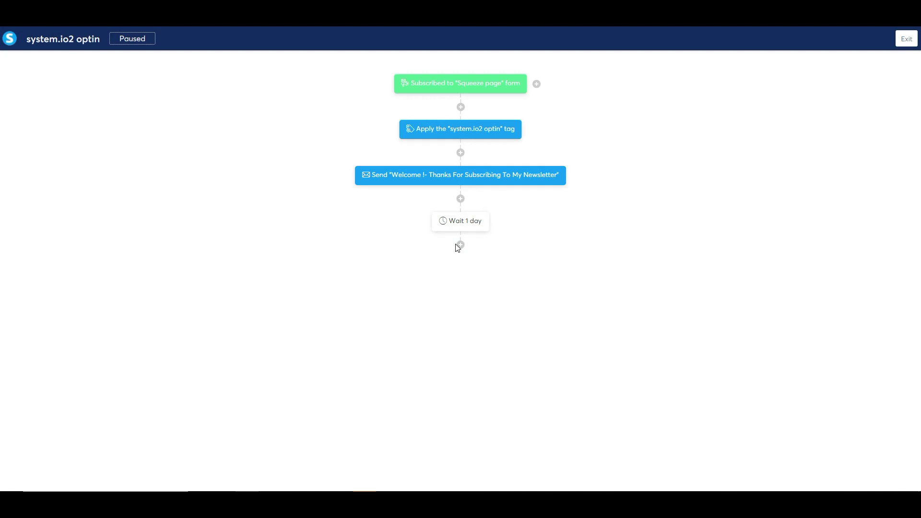
After the wait, add a send-email action with a new email titled 'Day Of The Free Training'.
left_click(461, 246)
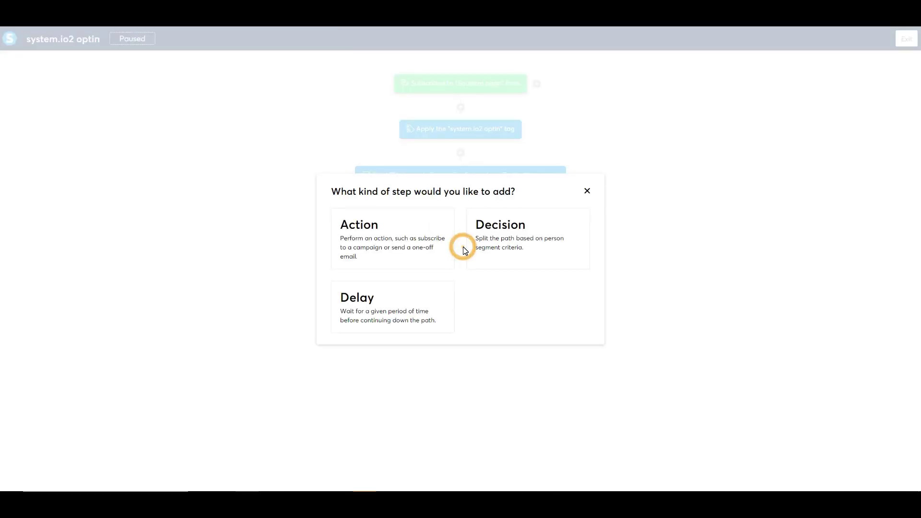
left_click(402, 234)
left_click(585, 231)
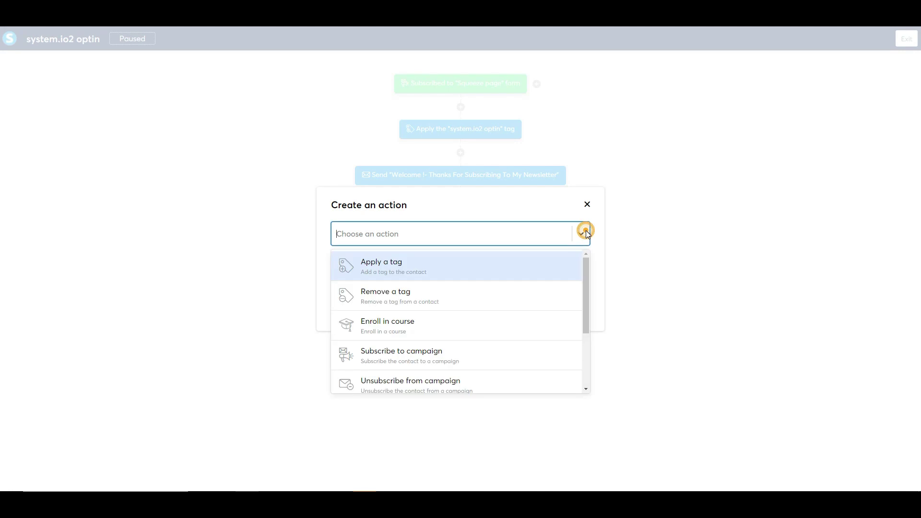
scroll(422, 310, "down", 3)
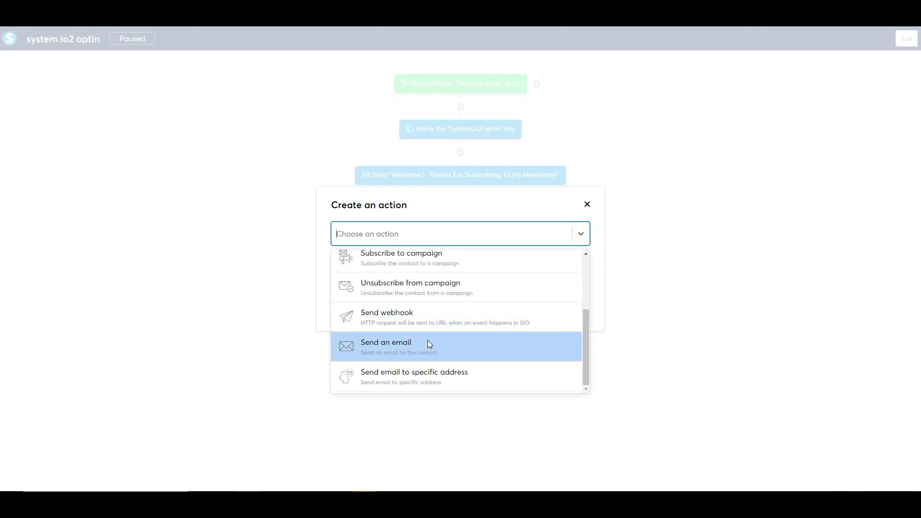
left_click(427, 342)
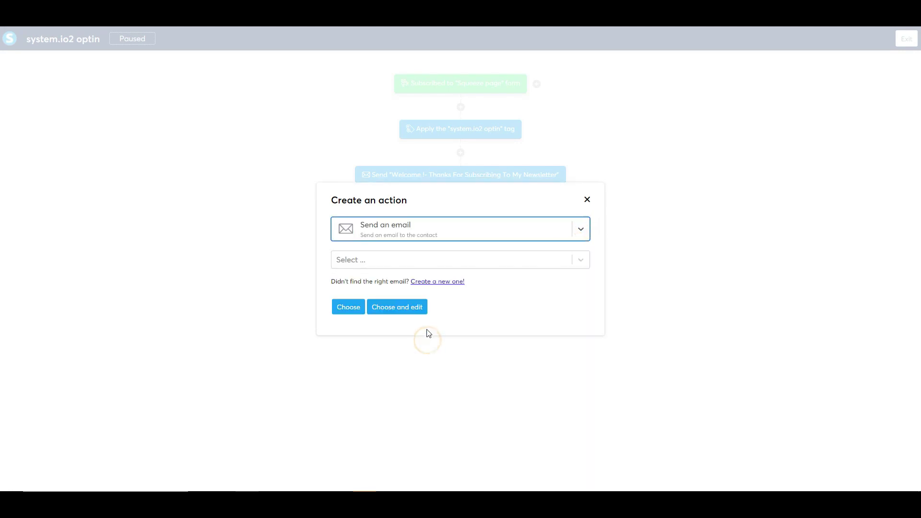
left_click(437, 283)
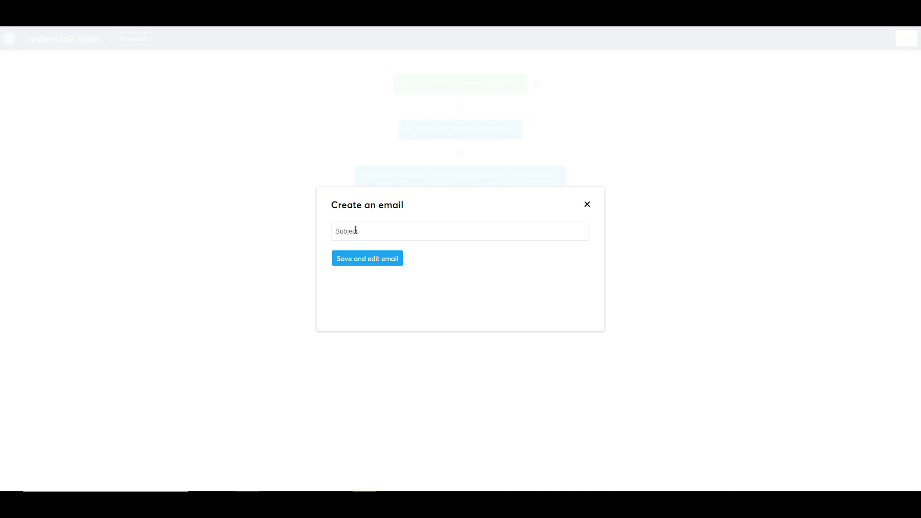
left_click(358, 231)
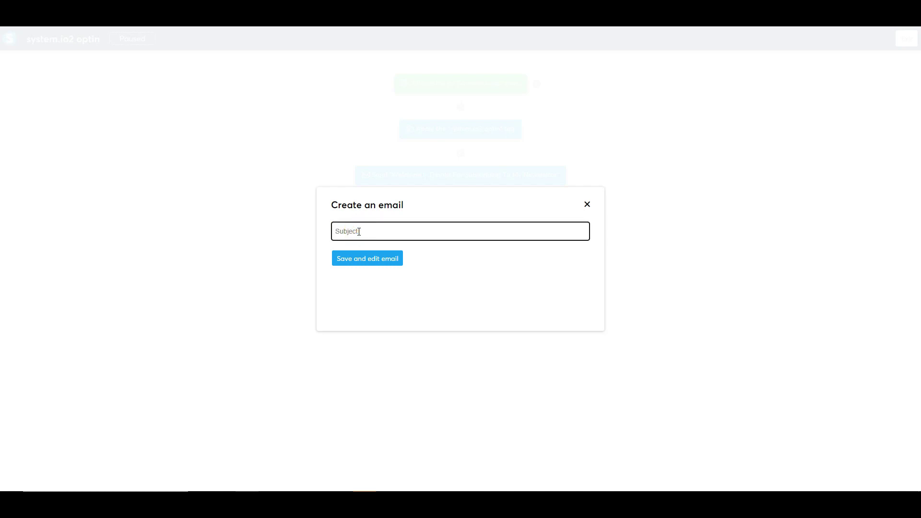
type("Day Of The Free Training")
Open the email editor and append ' -' to the subject line.
left_click(372, 259)
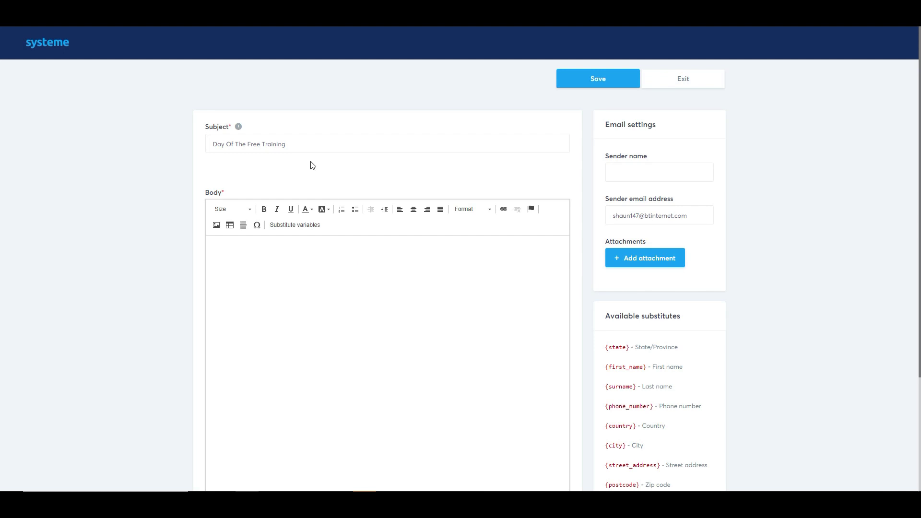
left_click(302, 144)
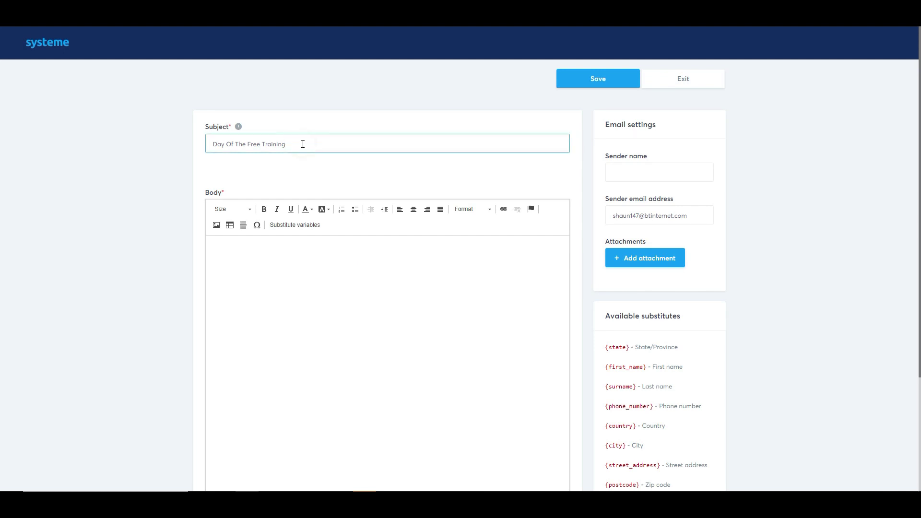
type("-")
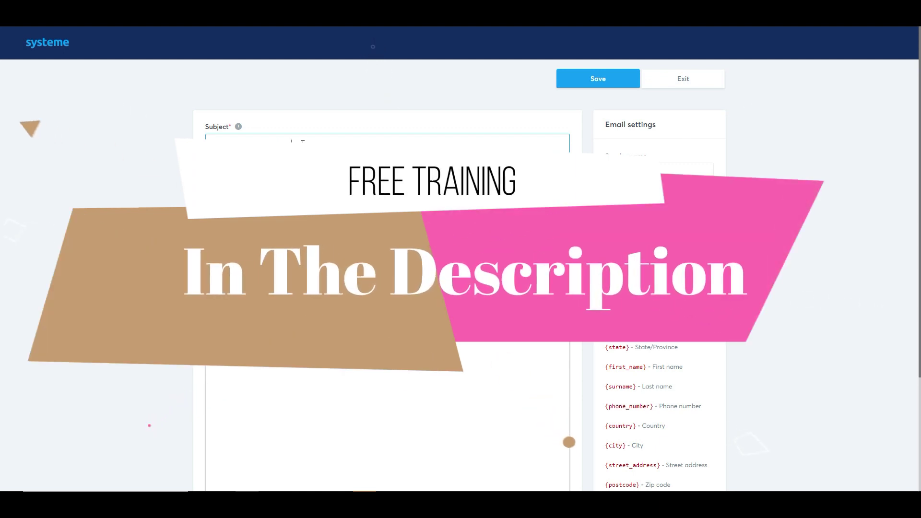
type("Day Of The Free Training -")
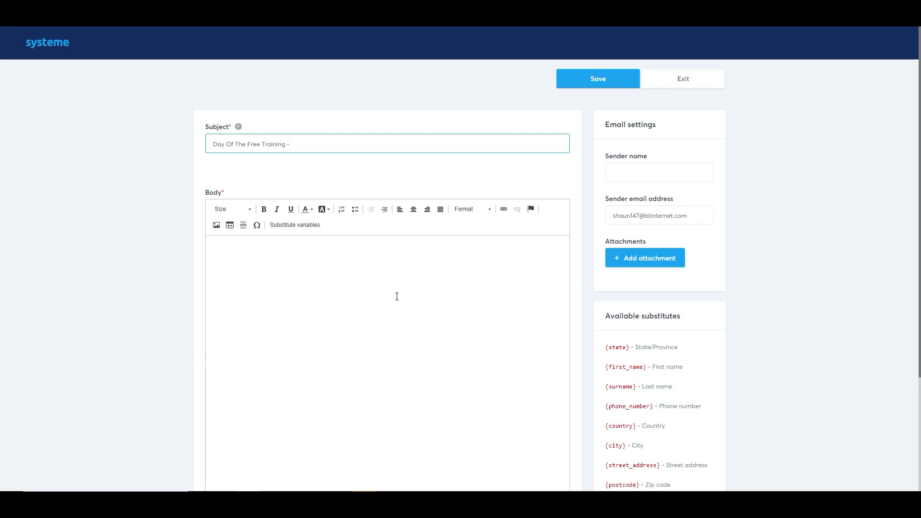
Fill in the sender's name and write the body 'Here is day two of the free training......'.
left_click(648, 172)
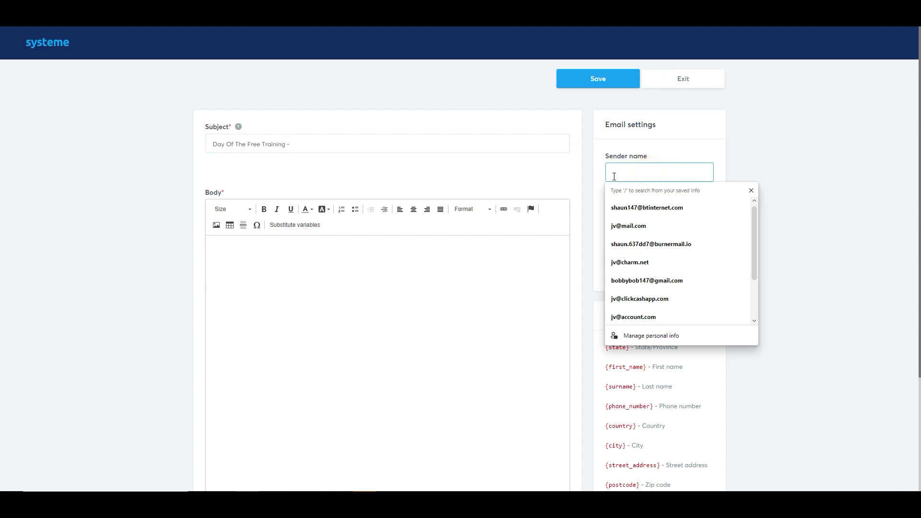
type("haun")
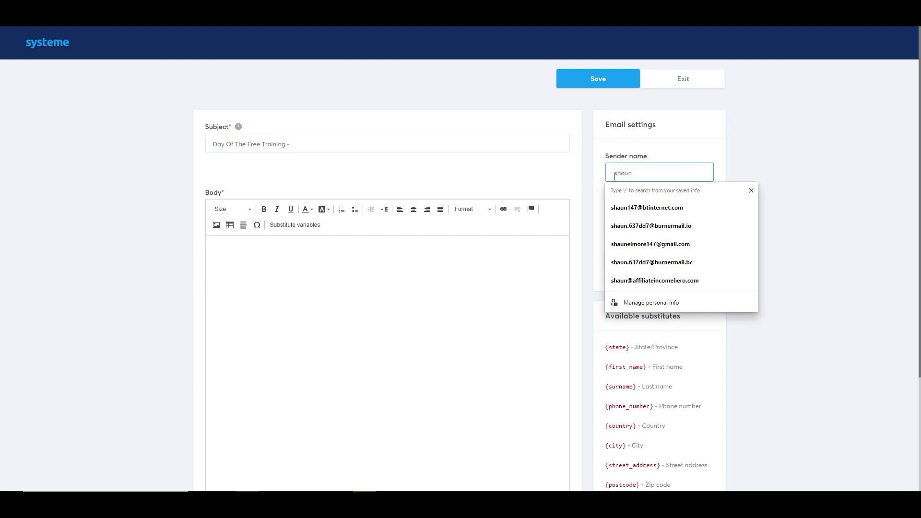
left_click(831, 166)
left_click(302, 268)
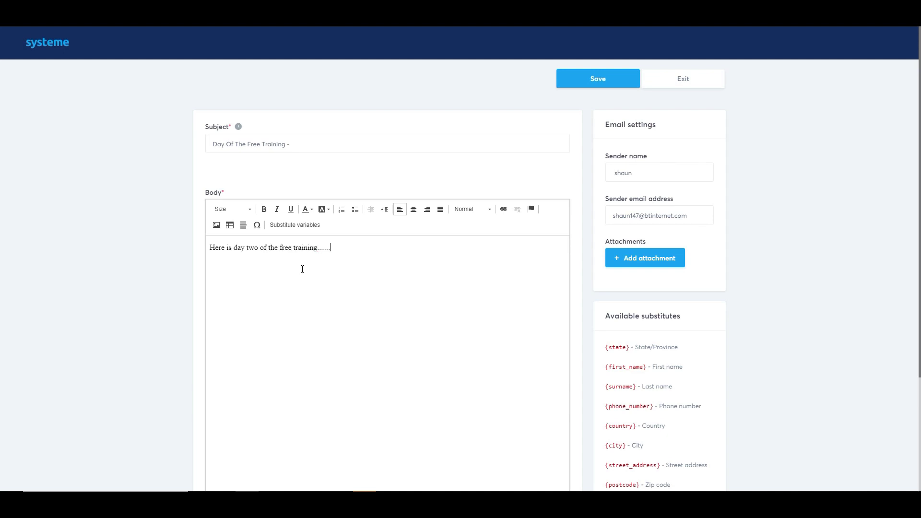
scroll(834, 325, "down", 3)
scroll(833, 325, "up", 3)
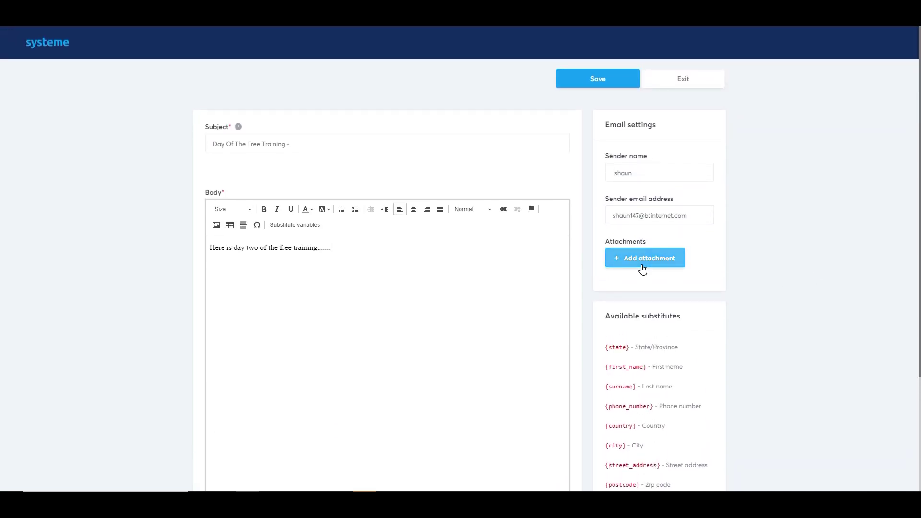
Save the email and set the send step to use 'Day Of The Free Training -'.
left_click(588, 87)
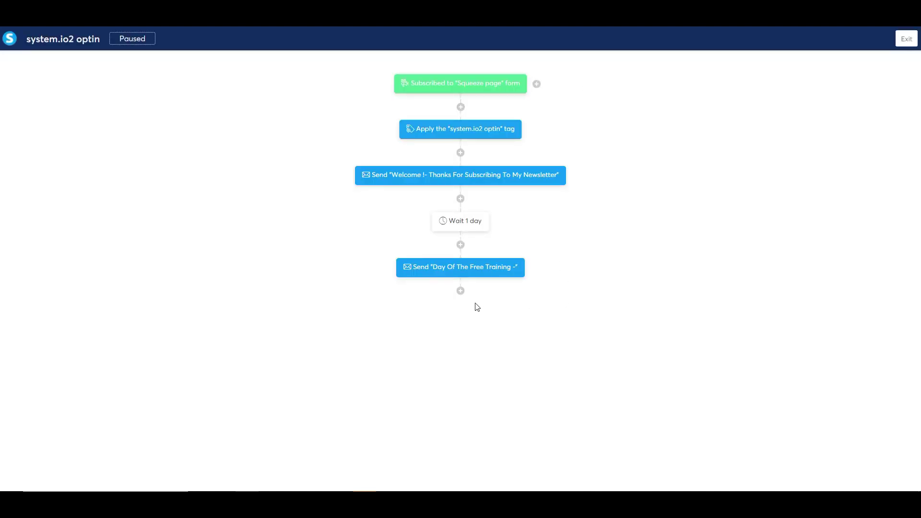
left_click(469, 273)
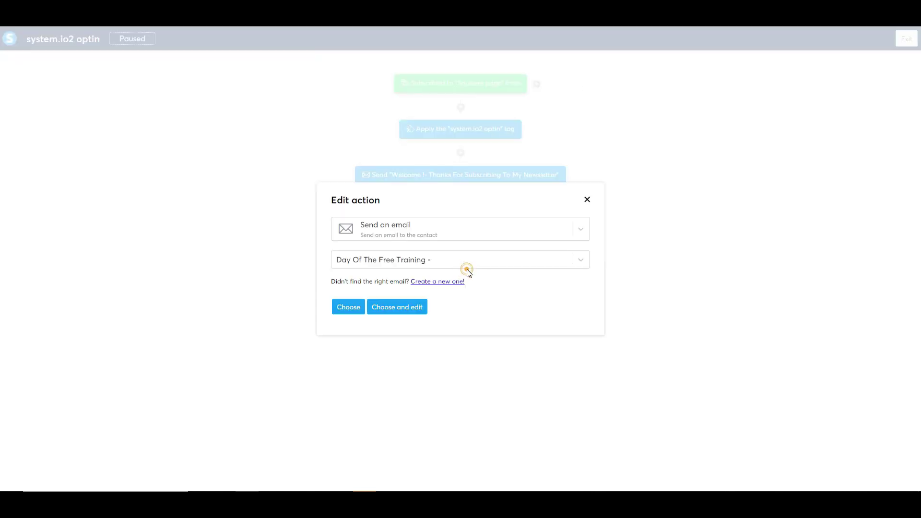
left_click(355, 260)
left_click(353, 260)
left_click(353, 260)
left_click(353, 260)
left_click(353, 261)
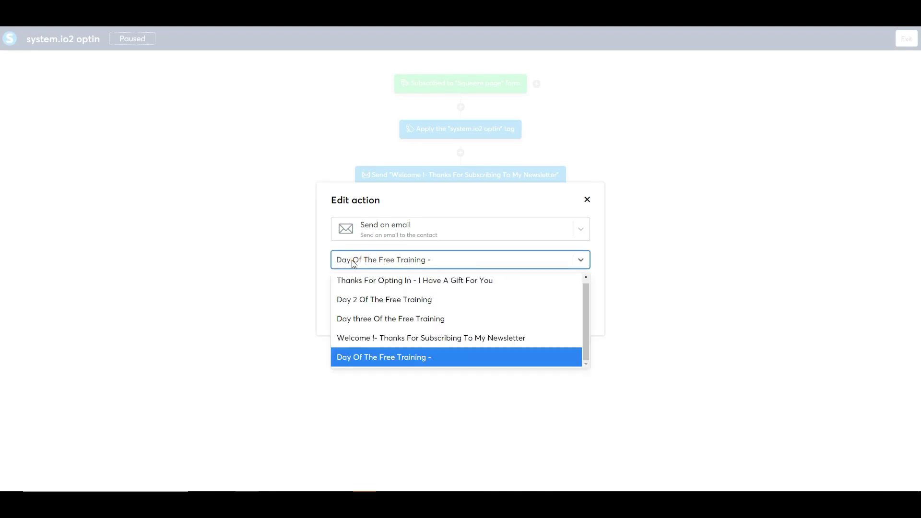
left_click(425, 260)
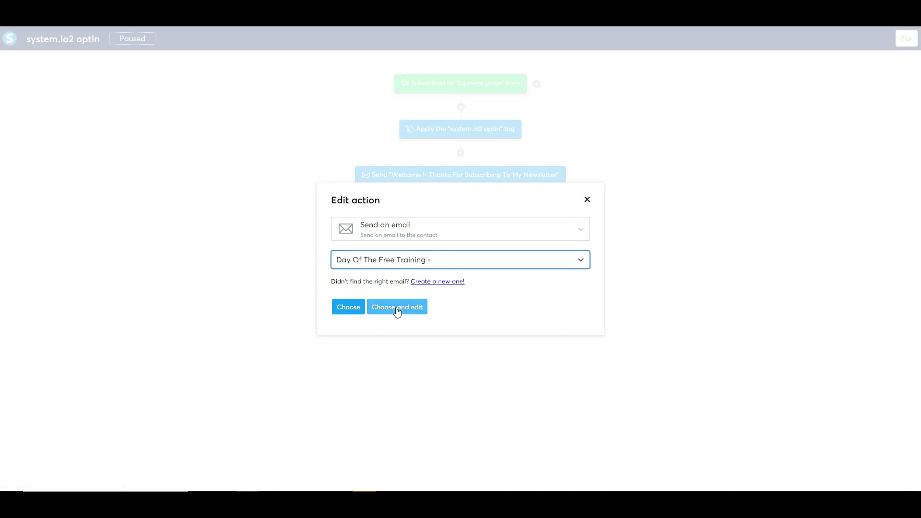
left_click(357, 308)
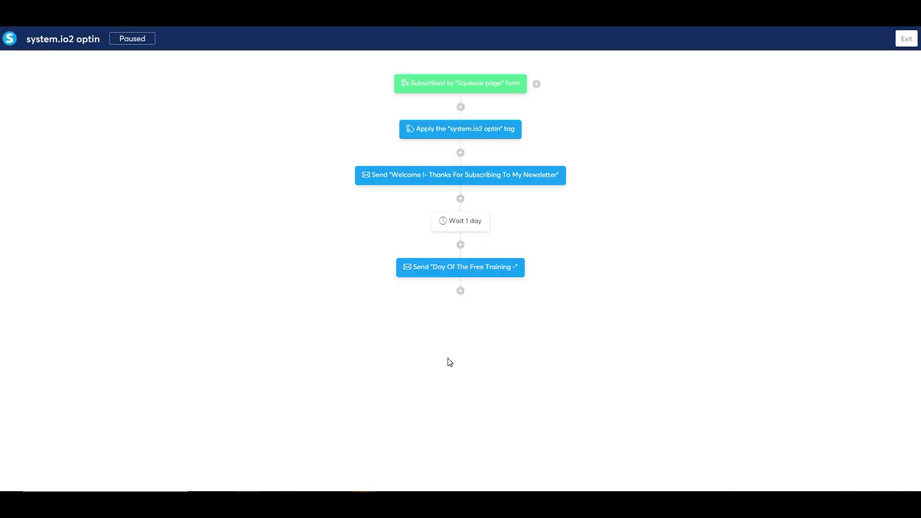
Add a Send an email action as a new step at the end of the workflow.
mouse_move(465, 230)
left_click(460, 292)
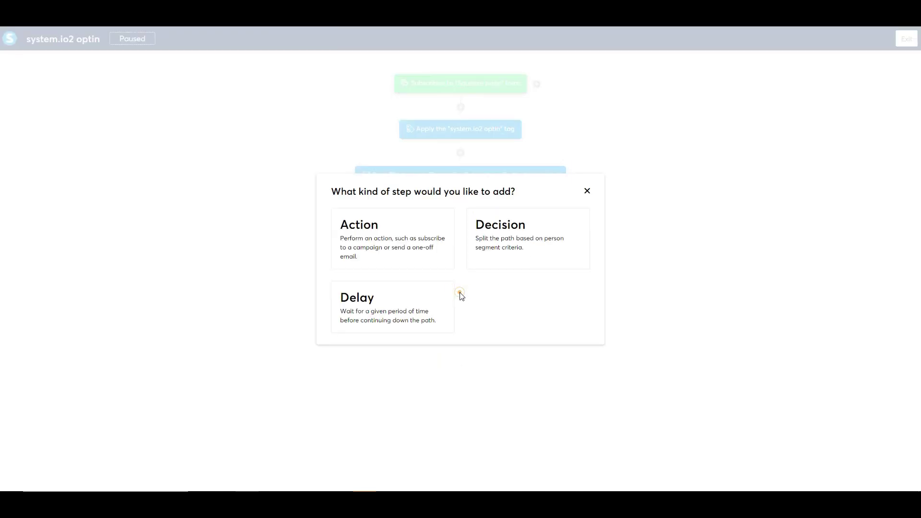
left_click(410, 245)
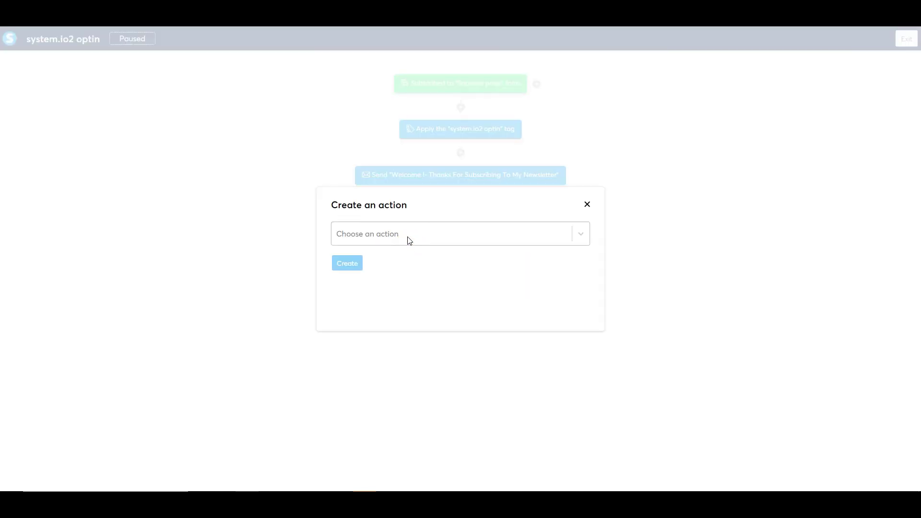
left_click(409, 240)
scroll(427, 346, "down", 3)
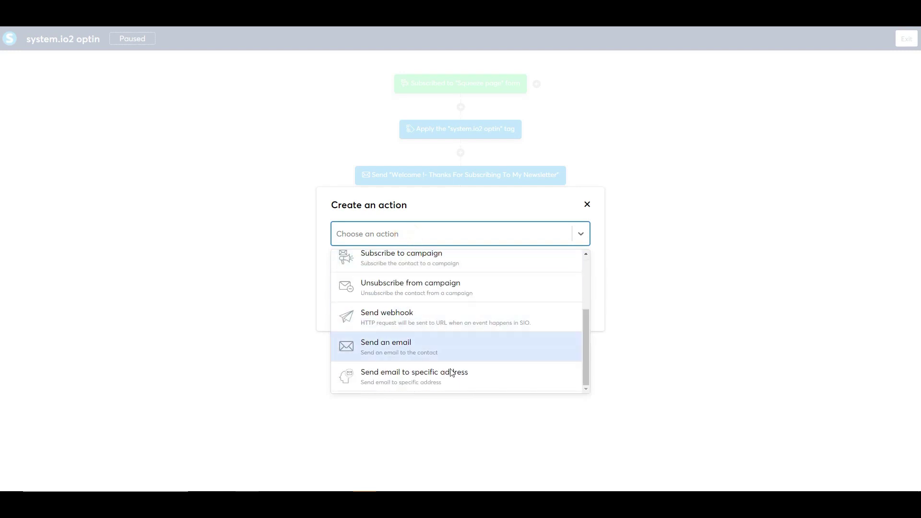
scroll(449, 376, "up", 1)
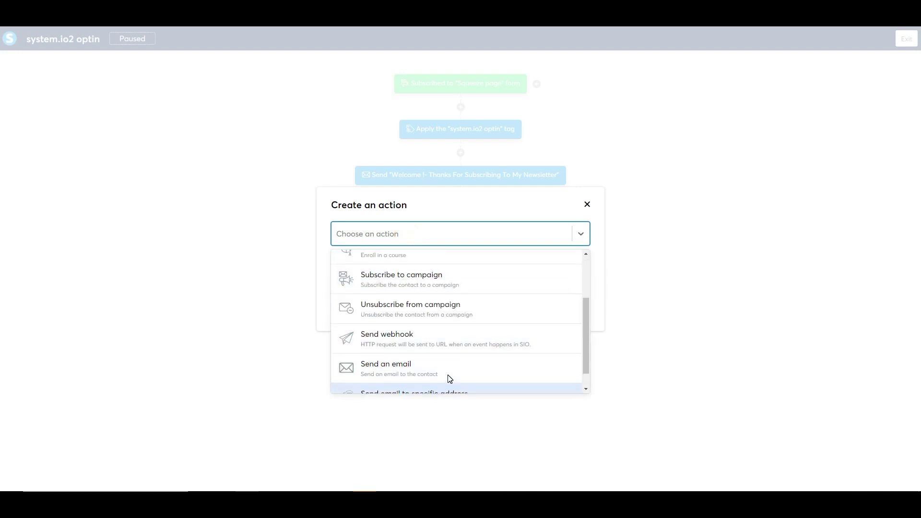
scroll(446, 317, "up", 1)
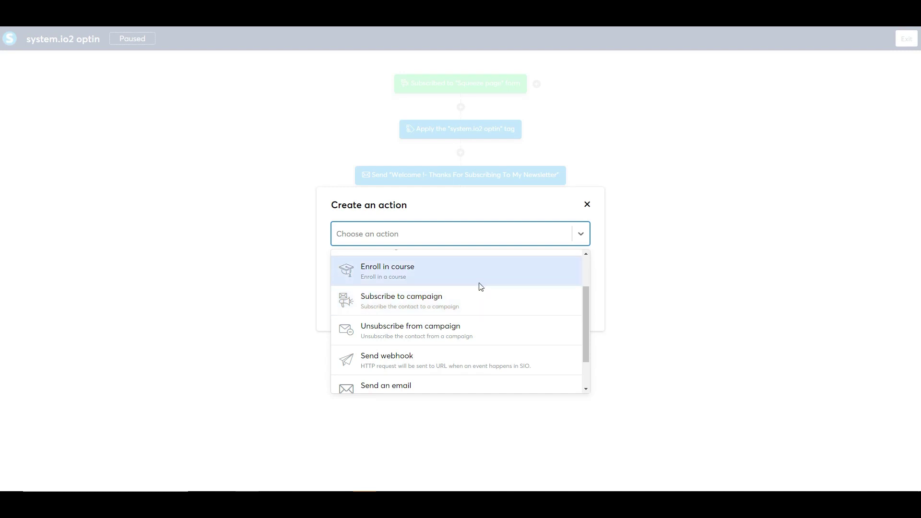
scroll(478, 284, "up", 1)
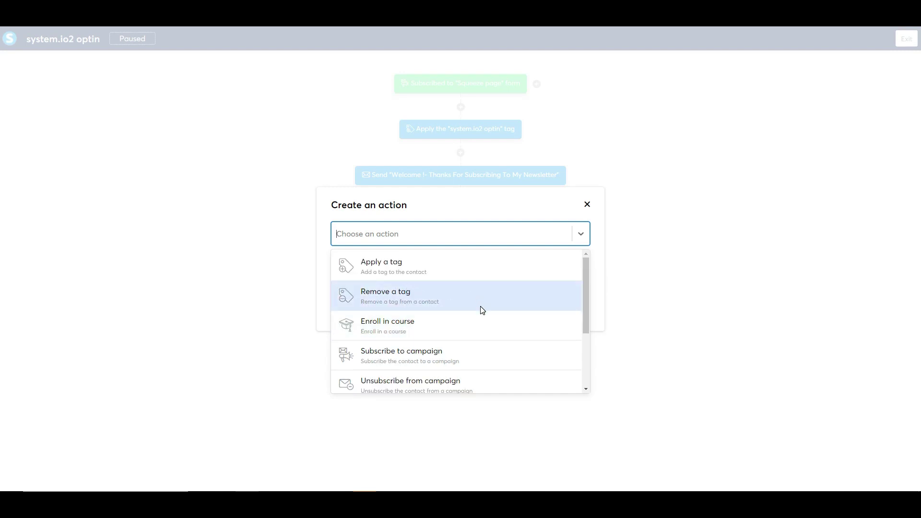
scroll(434, 283, "down", 2)
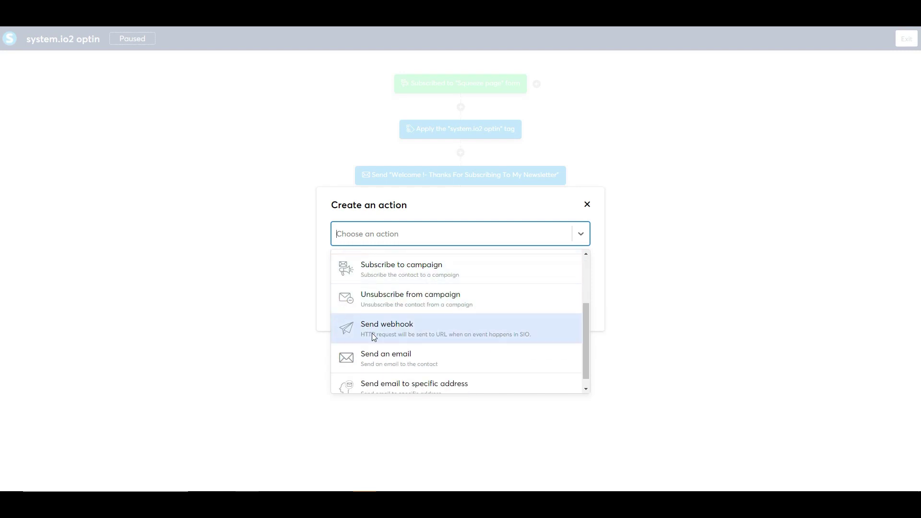
left_click(401, 357)
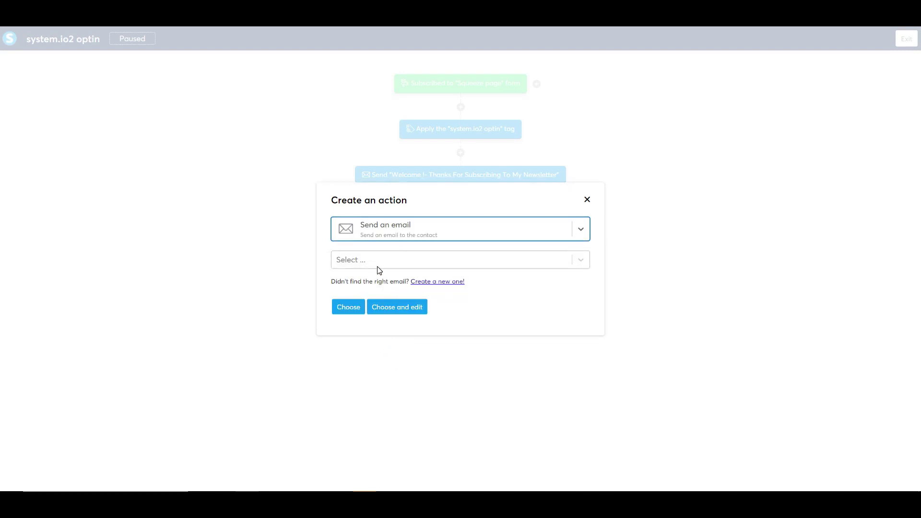
Create a new email with the subject 'Day 3 Of The Free Training'.
left_click(435, 283)
left_click(402, 232)
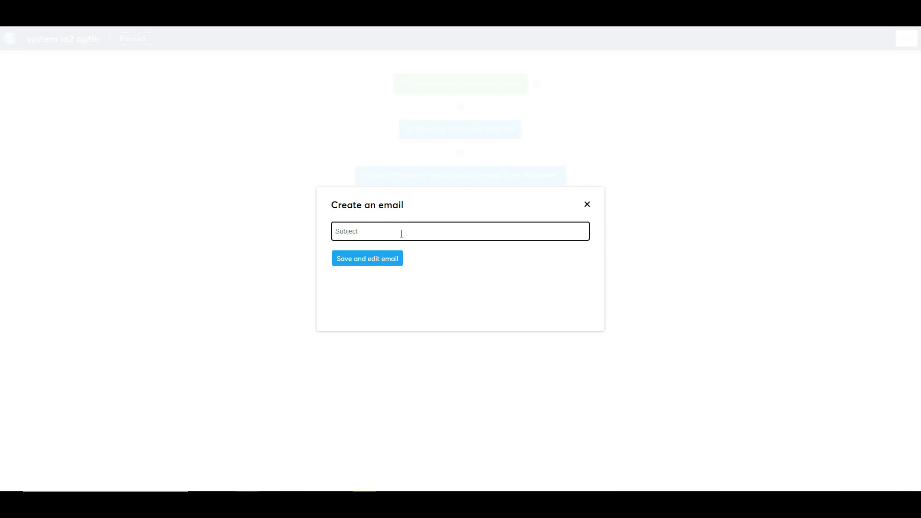
type("Day 3 Of The Free Training")
Give the Day 3 email the sender's name and body 'Welcome to day 3.......', then save.
left_click(381, 262)
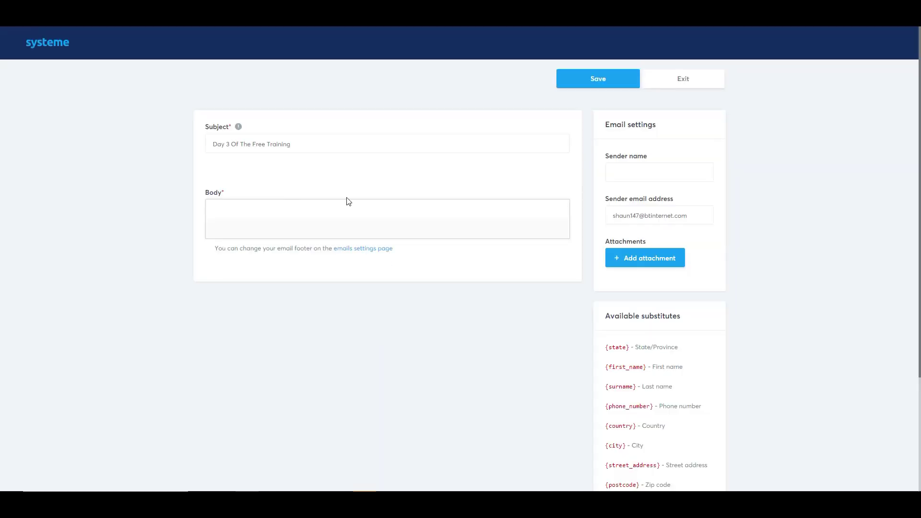
left_click(308, 147)
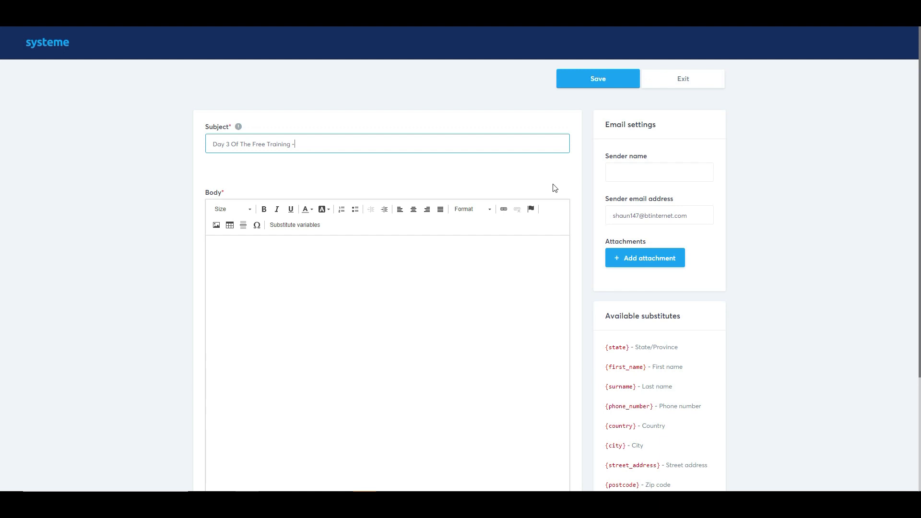
left_click(638, 166)
type("sh")
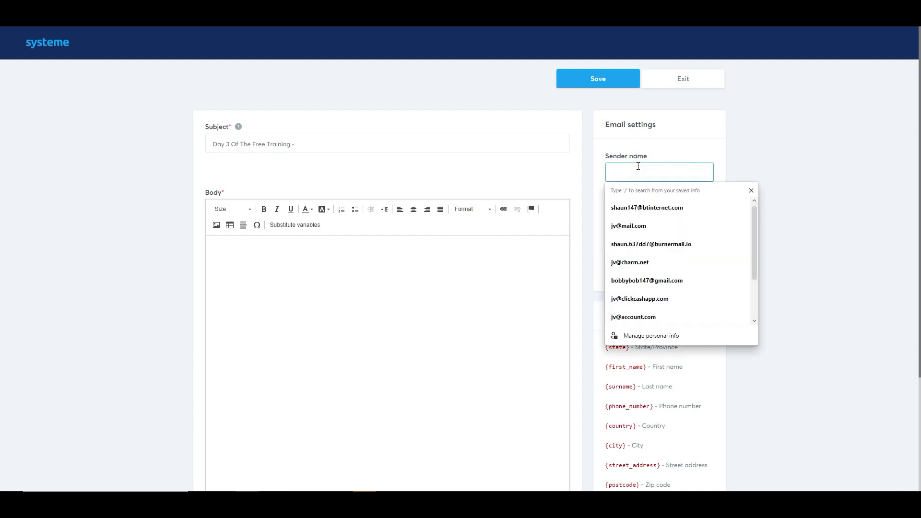
type("aun")
key("Tab")
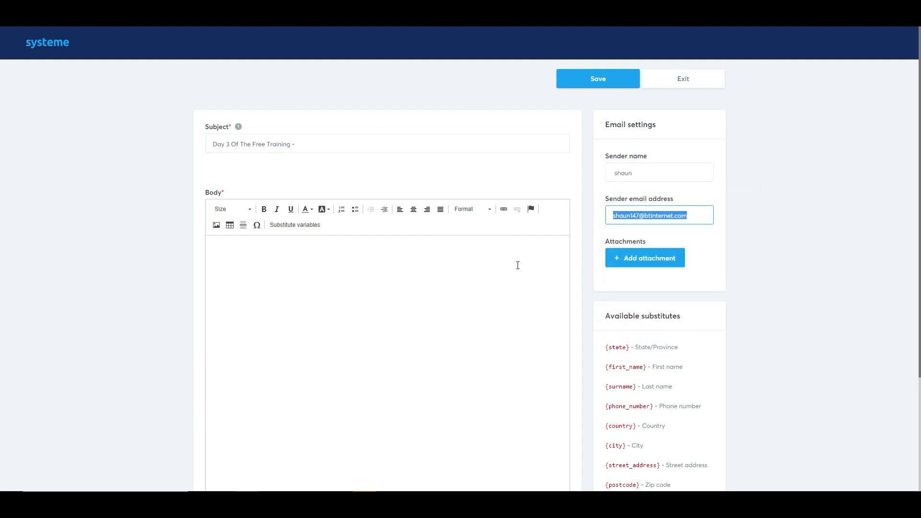
left_click(347, 265)
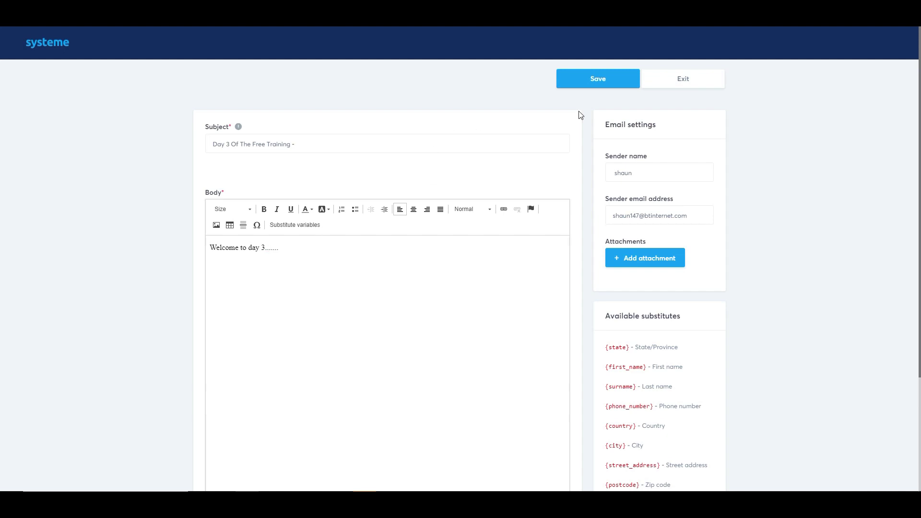
left_click(591, 83)
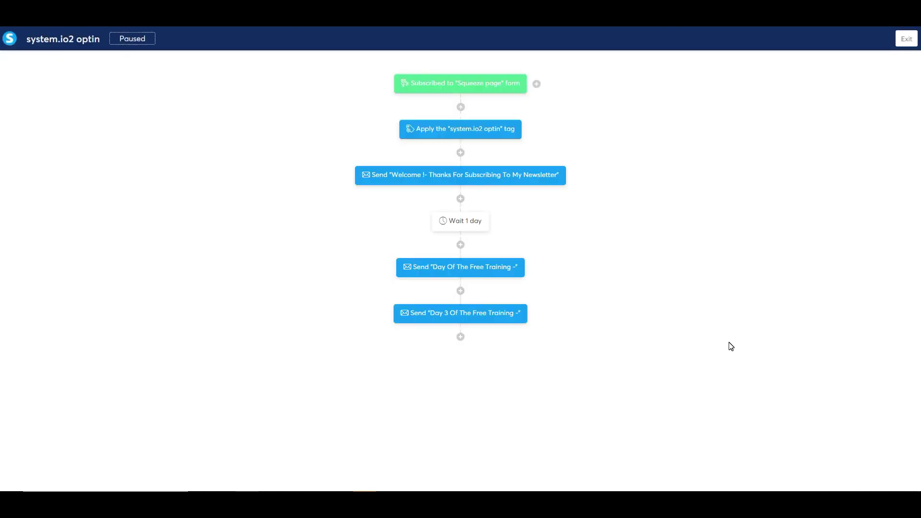
Insert a 'Wait 1 day' delay just before the Day 3 email step.
left_click(461, 291)
left_click(361, 307)
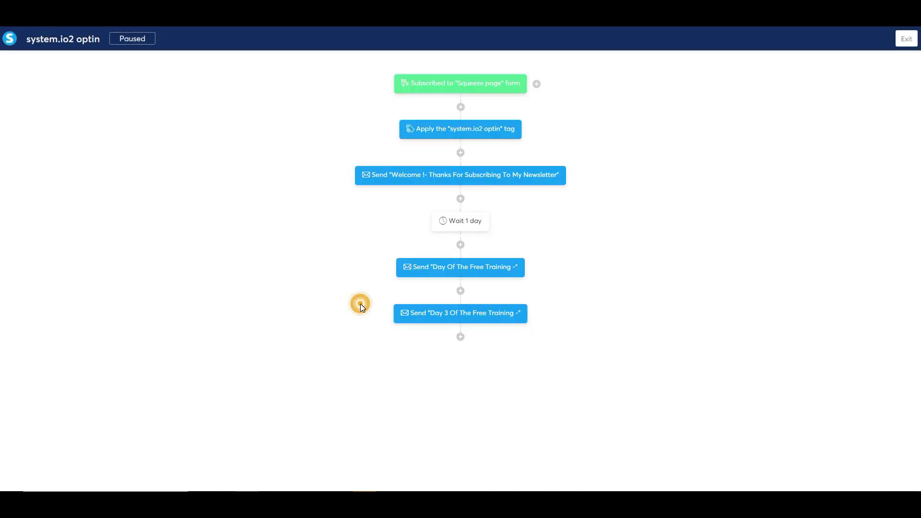
left_click(484, 255)
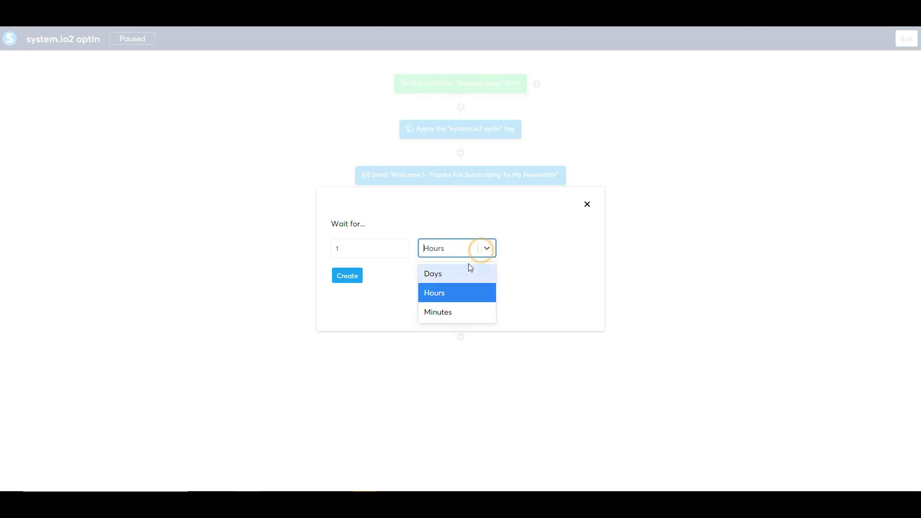
left_click(468, 267)
left_click(353, 281)
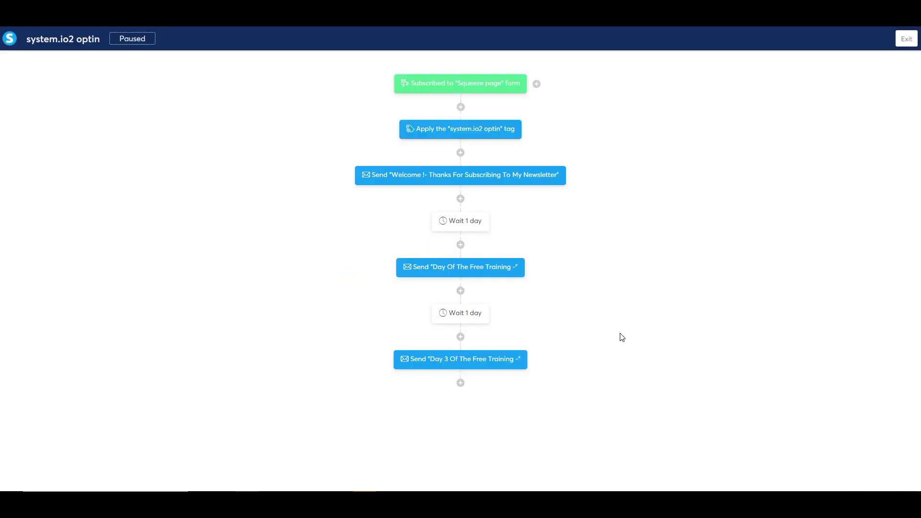
Start adding a step after the Day 3 email, then cancel without adding anything.
left_click(459, 387)
left_click(461, 384)
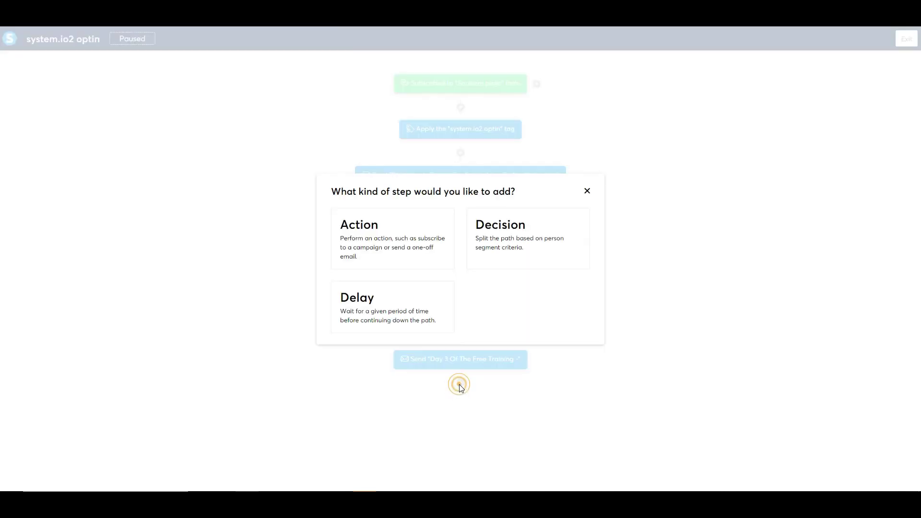
left_click(672, 373)
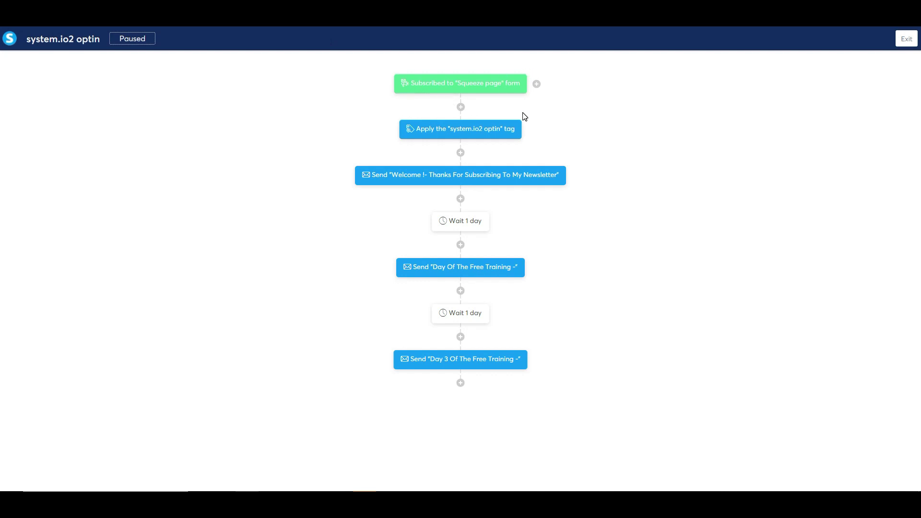
Leave the workflow editor and switch the system.io2 optin workflow to active, confirming the prompt.
left_click(906, 38)
mouse_move(697, 116)
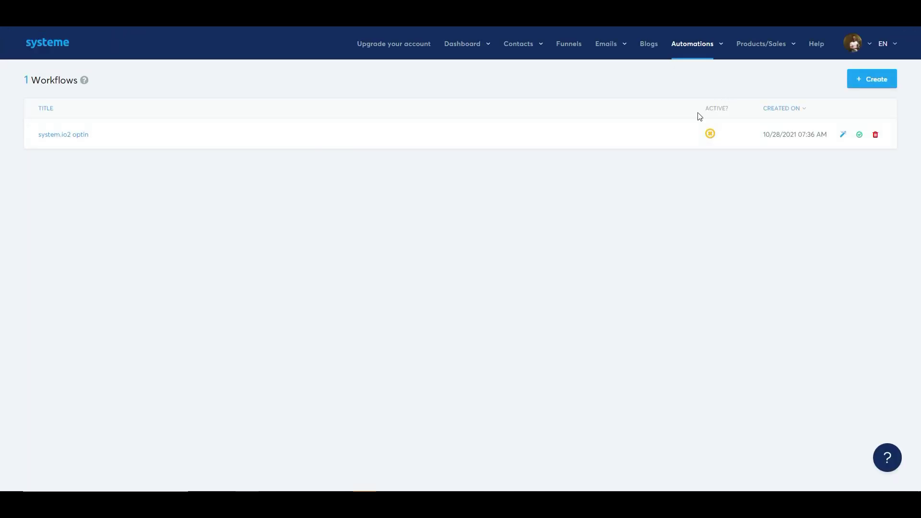
left_click(859, 135)
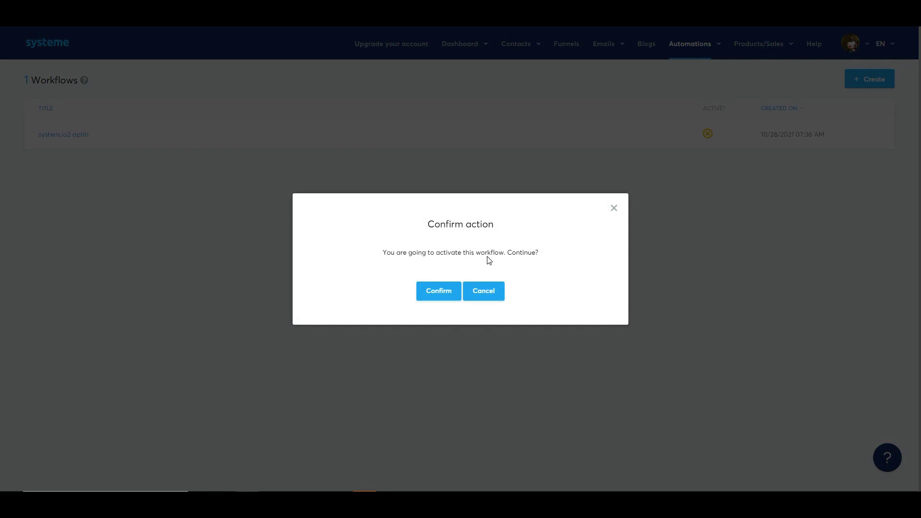
left_click(459, 283)
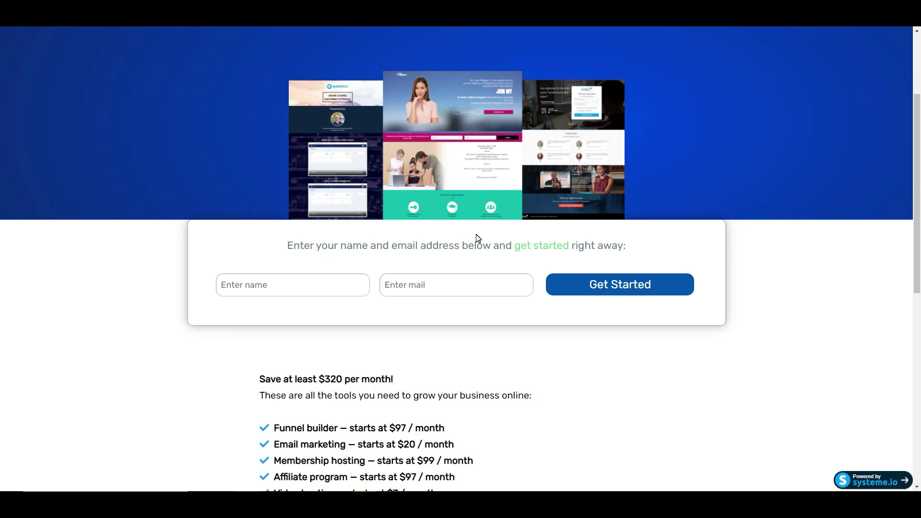
Scroll through the live squeeze page to review its 'Easiest & Fastest' headline, opt-in form and pricing checklist.
scroll(478, 238, "up", 3)
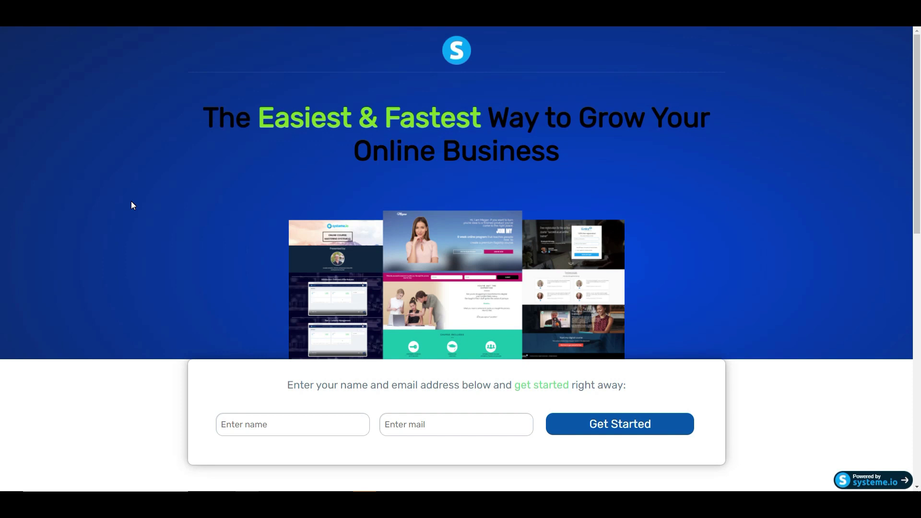
scroll(131, 206, "down", 6)
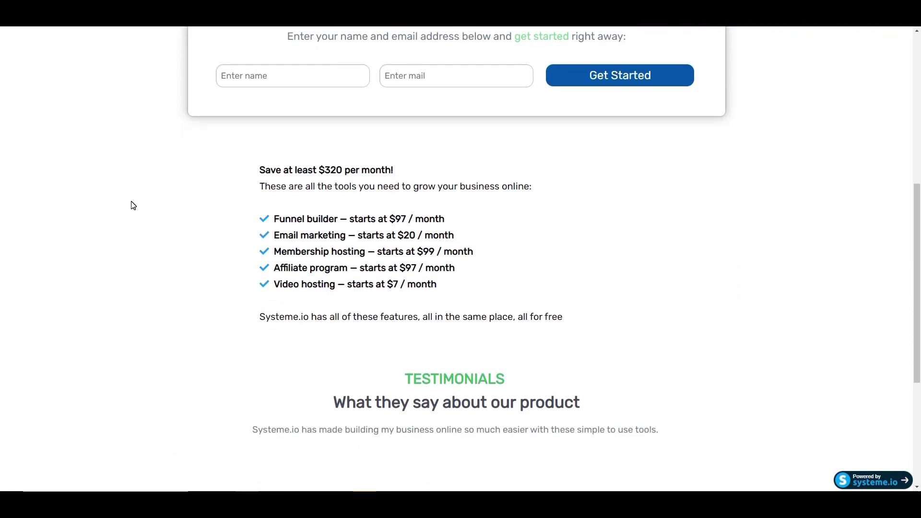
scroll(463, 271, "up", 6)
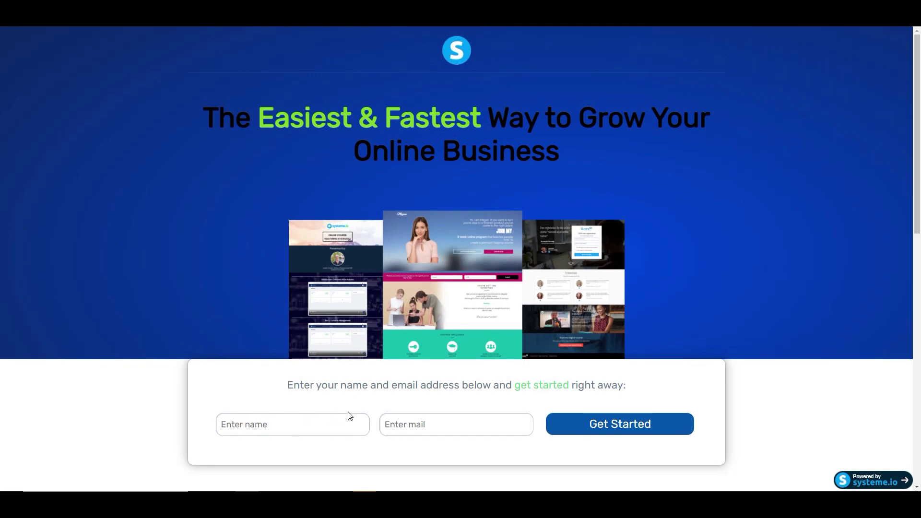